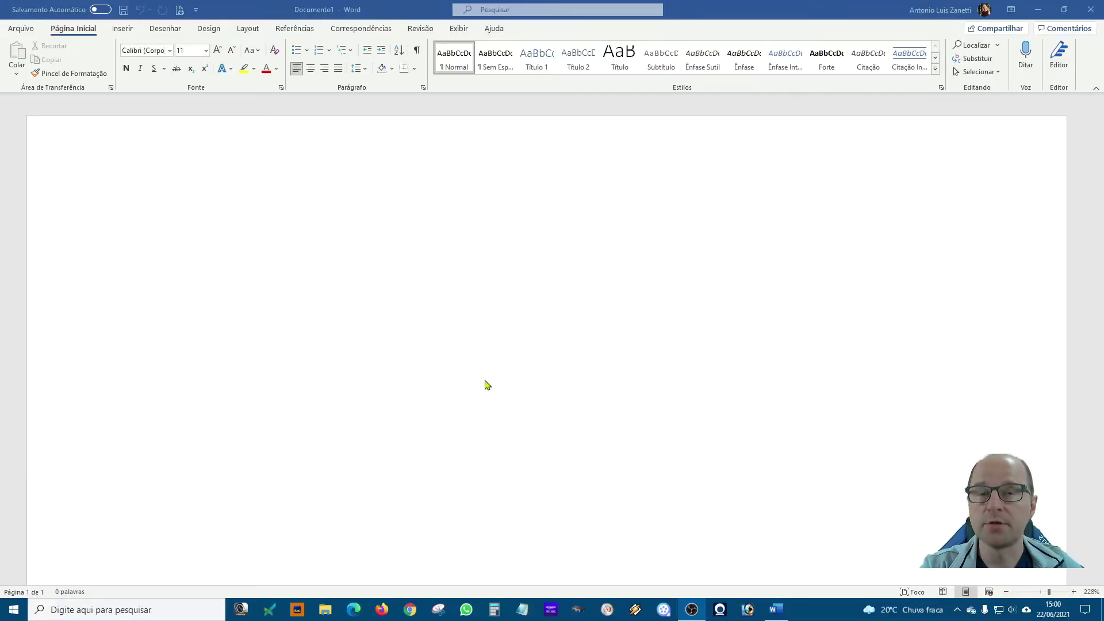
# Dictate "Esta é nossa segunda aula de Word para iniciantes na aula de hoje vamos aprender algumas funções simples e formatações de texto" and add a period
pyautogui.click(79, 34)
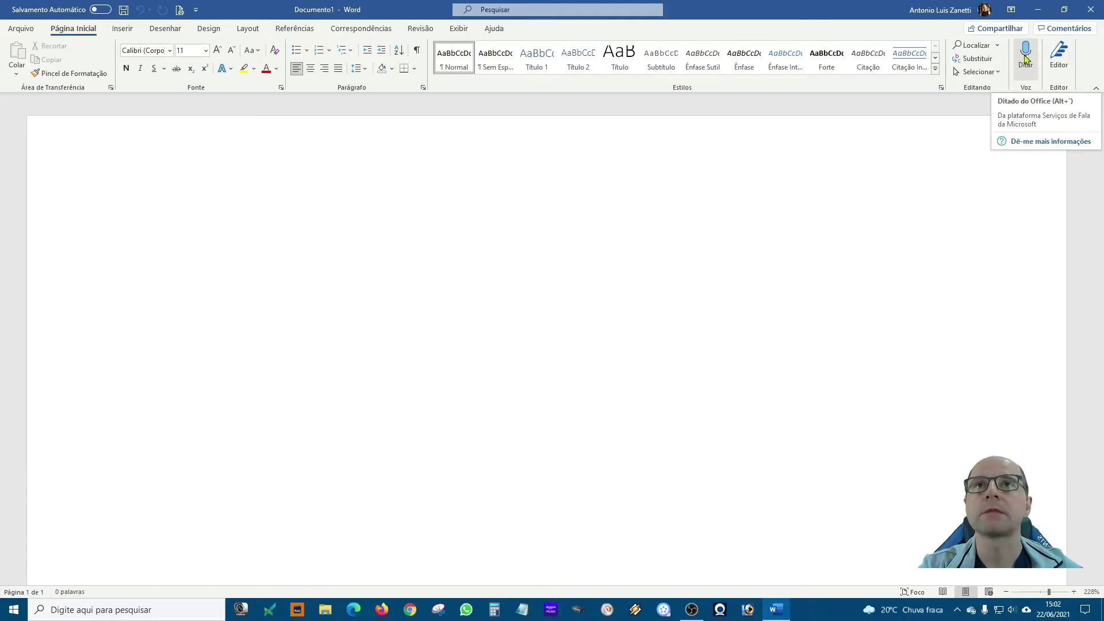
pyautogui.click(1027, 66)
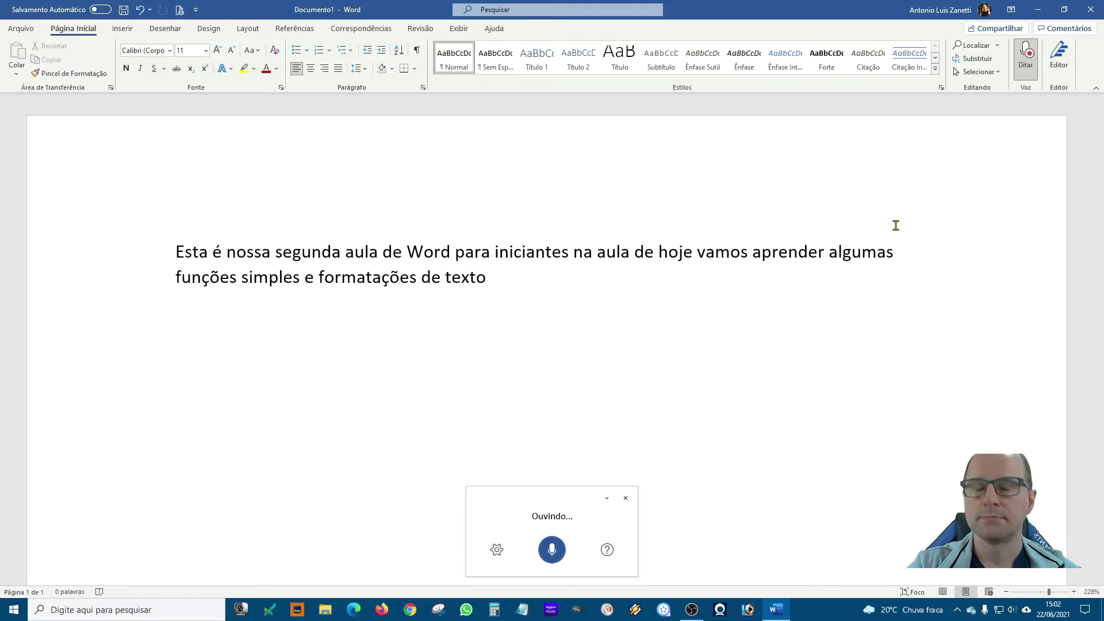
pyautogui.click(626, 497)
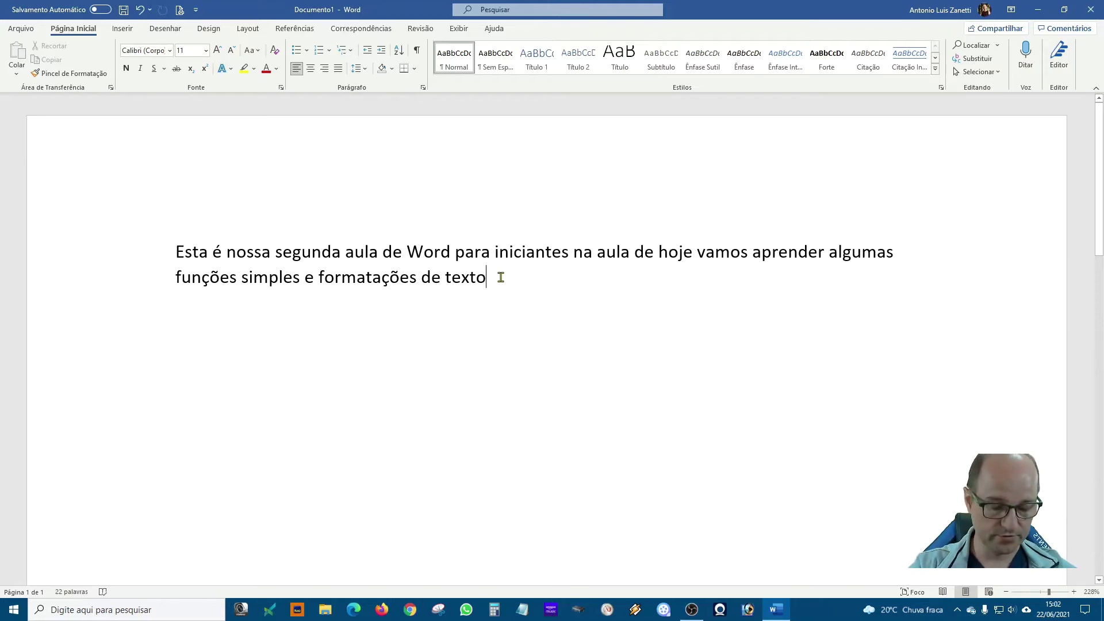
pyautogui.write('.')
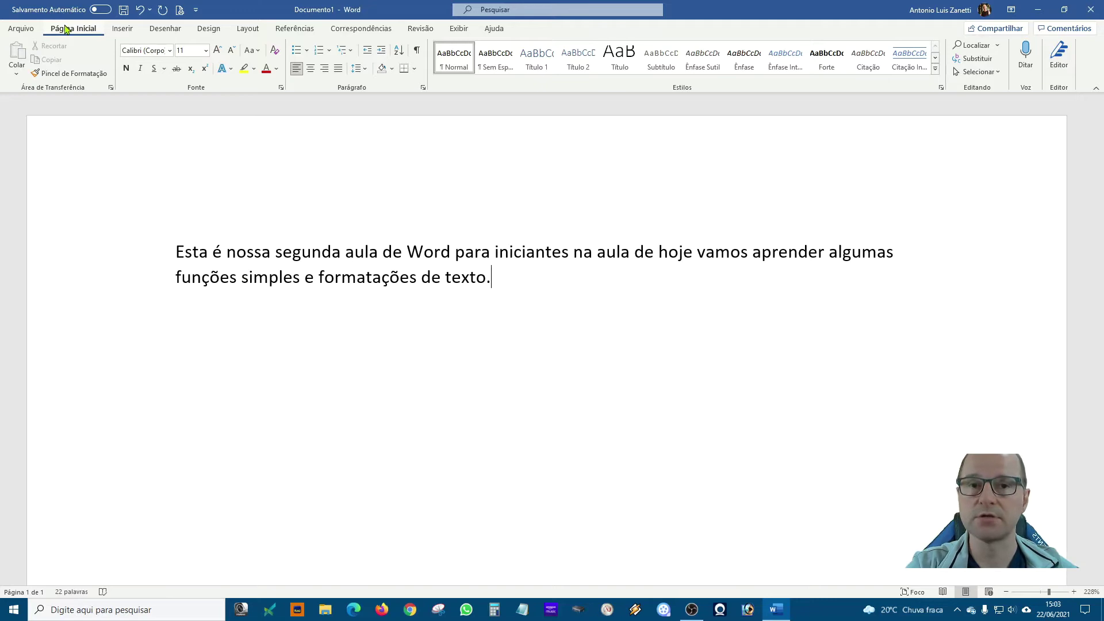
# Have the dictated paragraph read aloud from its beginning
pyautogui.click(422, 30)
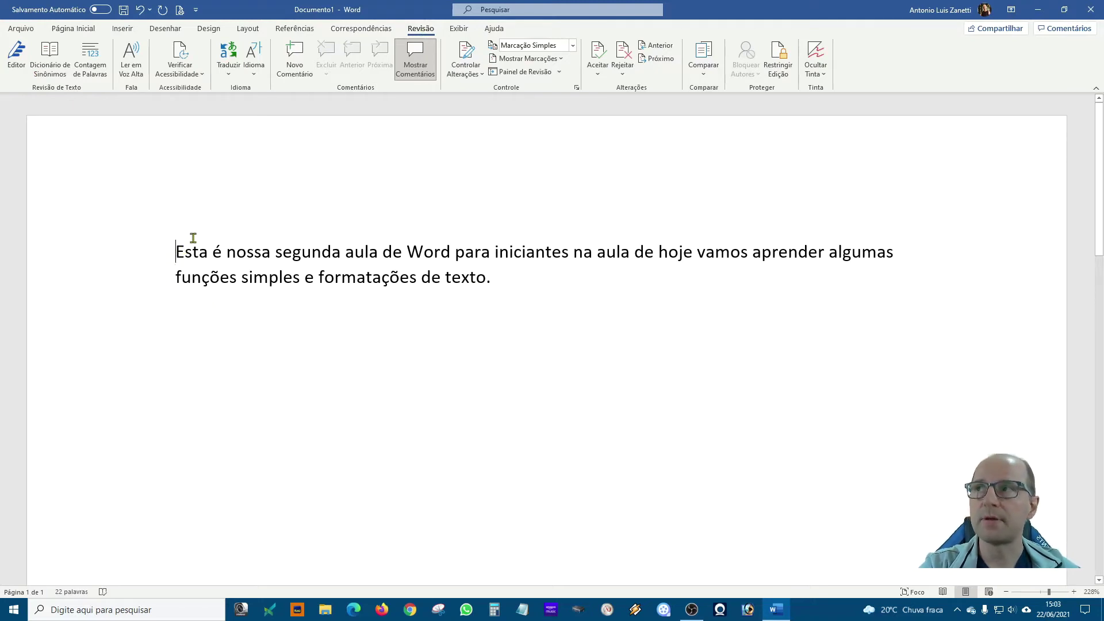
pyautogui.click(131, 63)
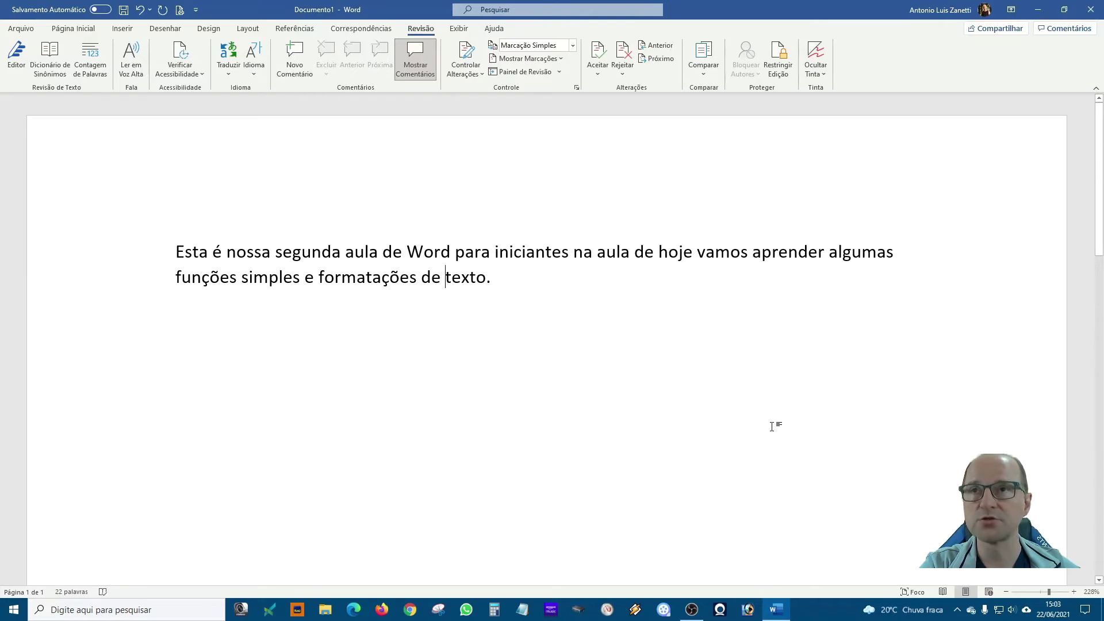
# Insert a comma after "na" in the first line and run the Editor proofing check on the document
pyautogui.click(593, 254)
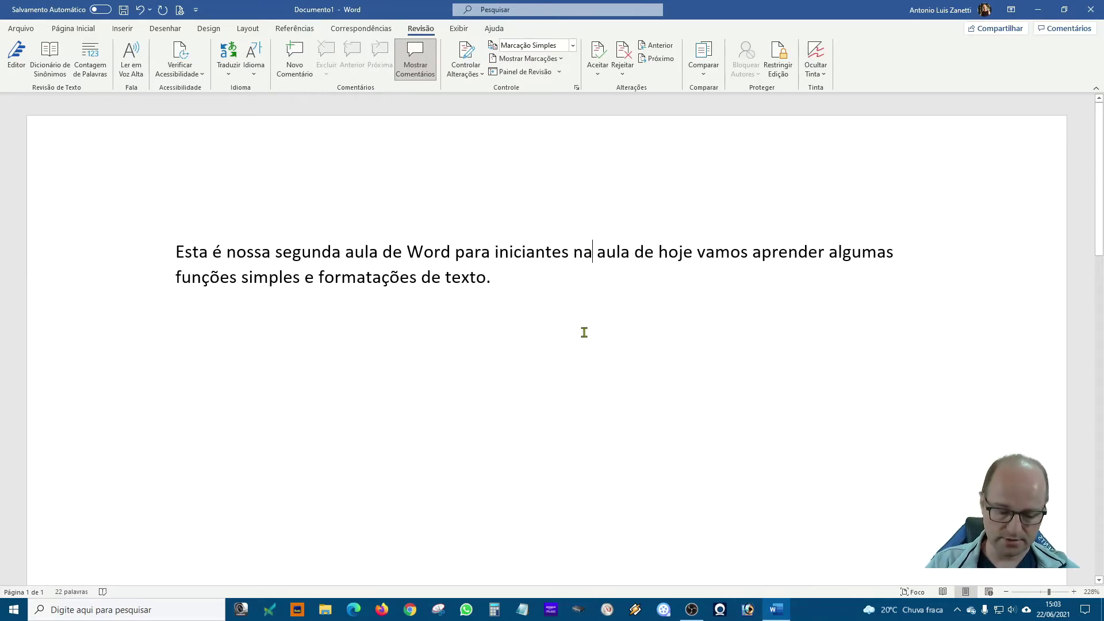
pyautogui.write(',')
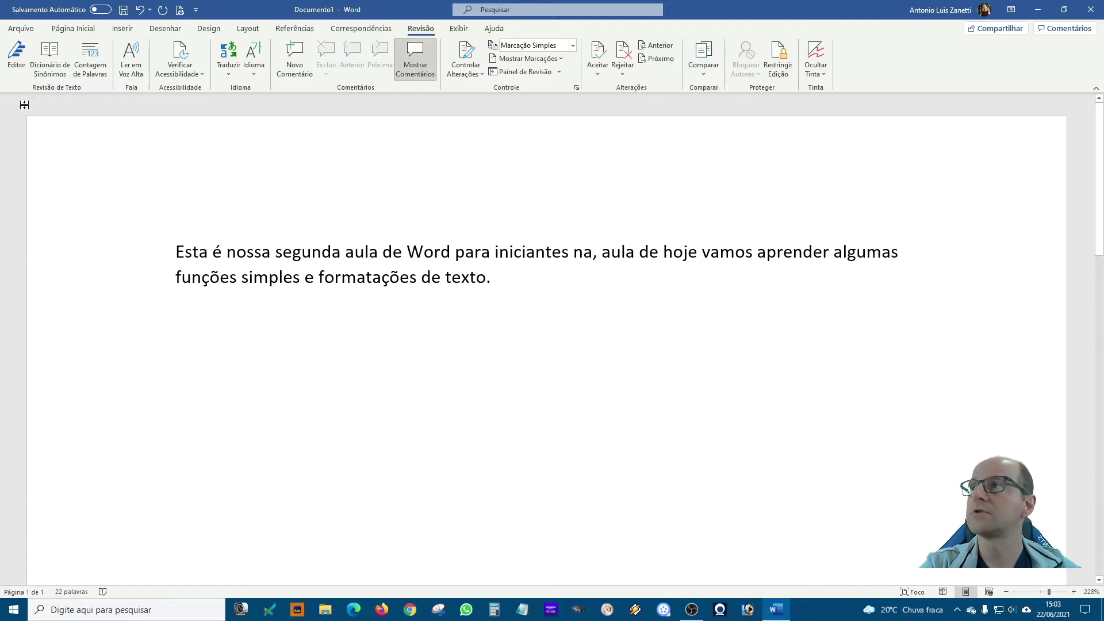
pyautogui.click(15, 60)
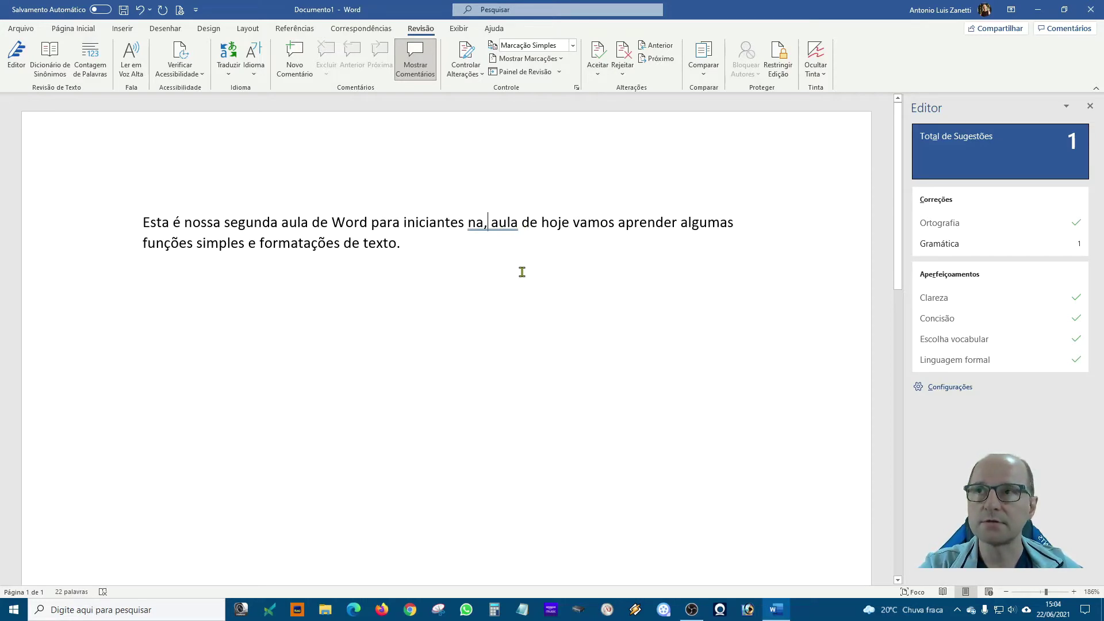
# Accept the grammar suggestion "na aula" for the flagged comma and insert a comma after "iniciantes" instead
pyautogui.rightClick(494, 226)
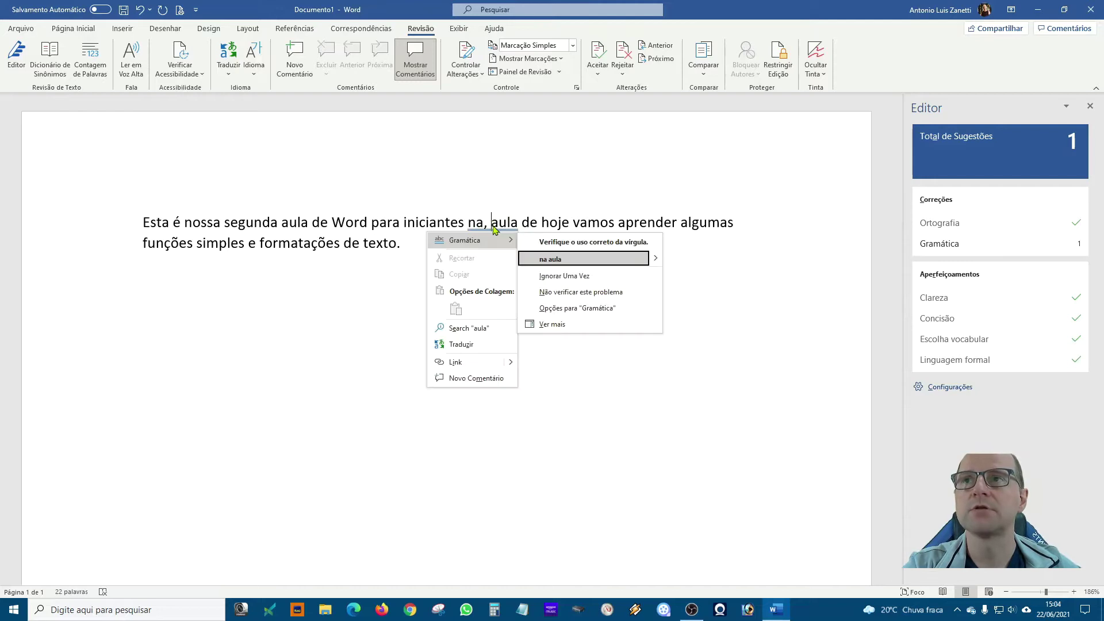
pyautogui.click(554, 260)
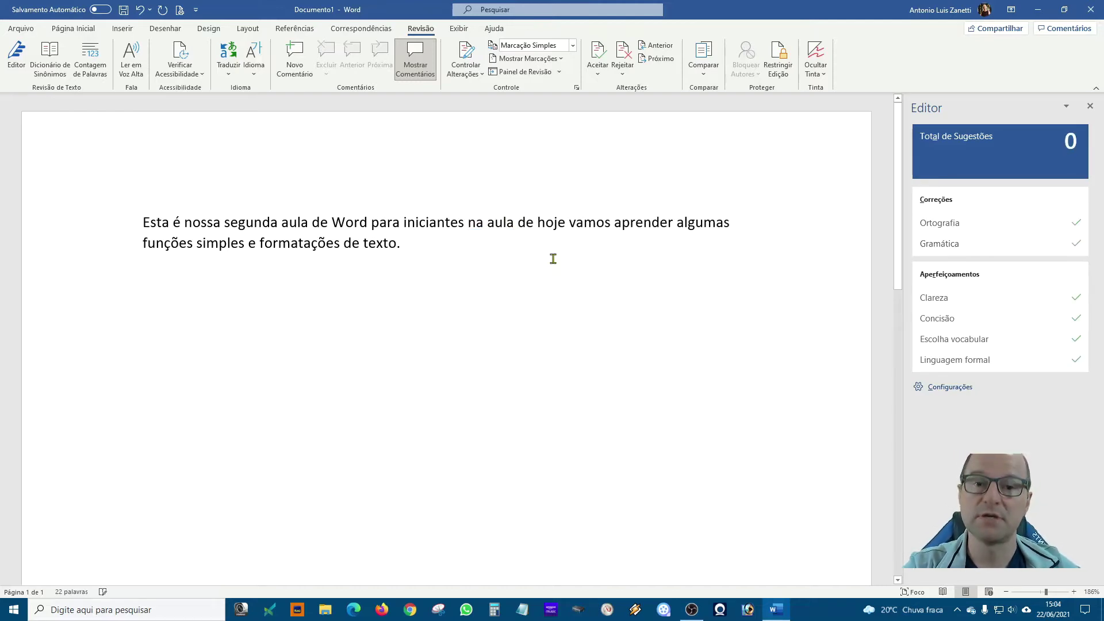
pyautogui.click(464, 223)
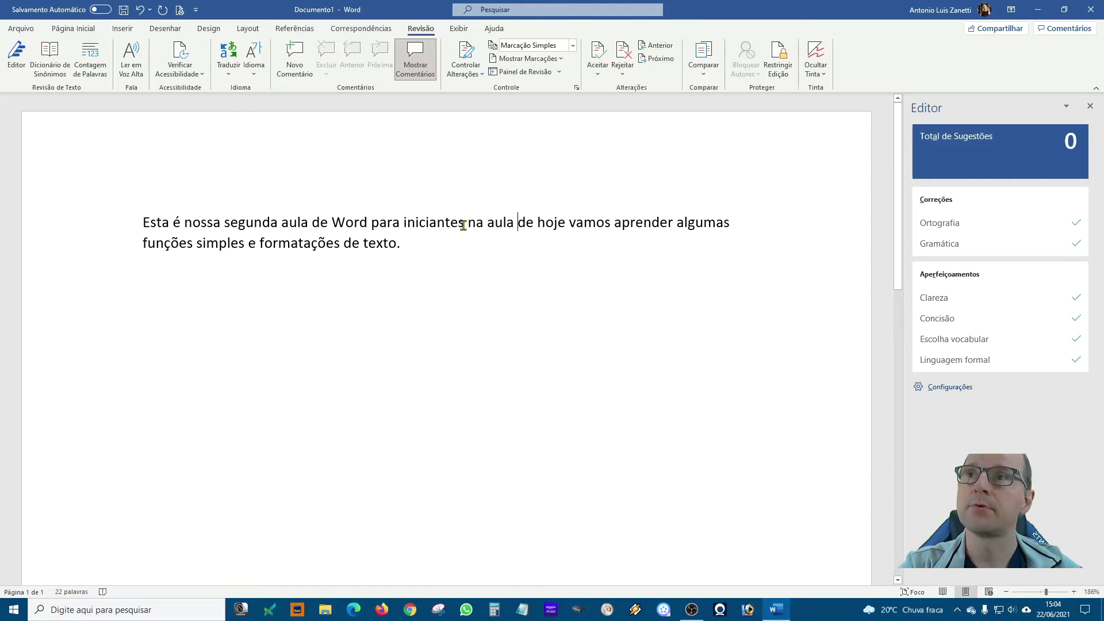
pyautogui.write(',')
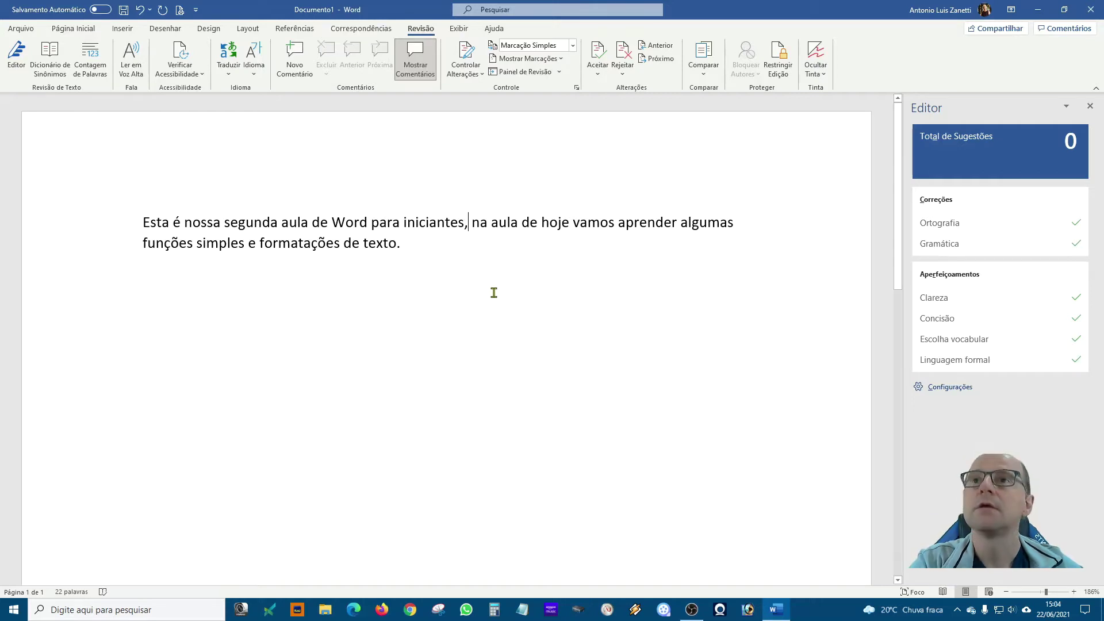
# Misspell "aula" in "na aula de hoje" as "aola" to trigger the spelling check
pyautogui.click(507, 222)
pyautogui.press('BackSpace')
pyautogui.write('o')
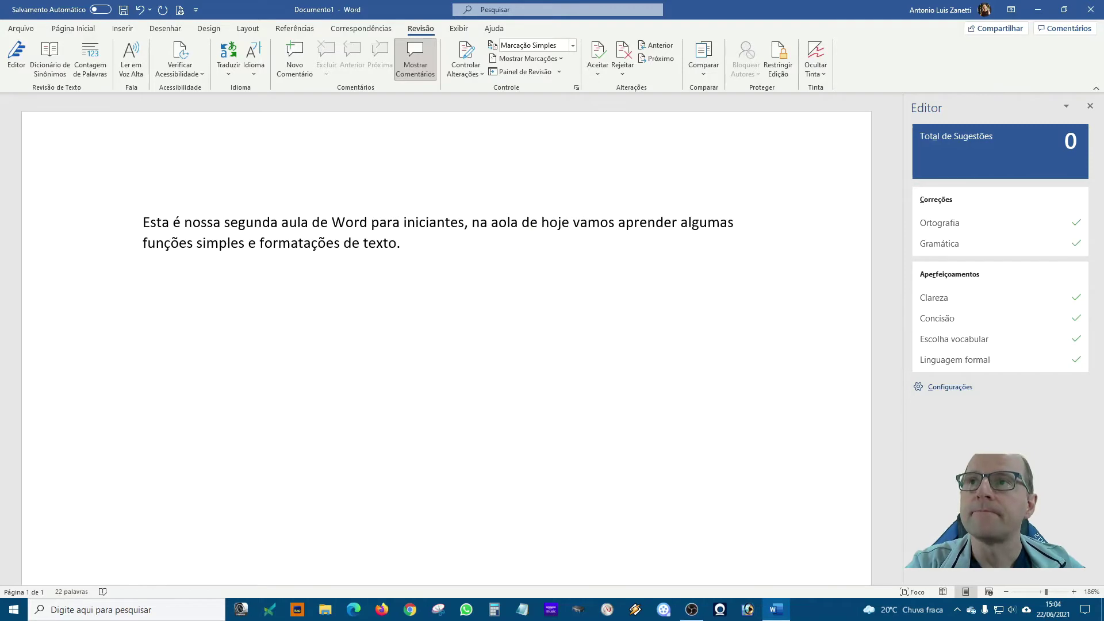
pyautogui.click(547, 256)
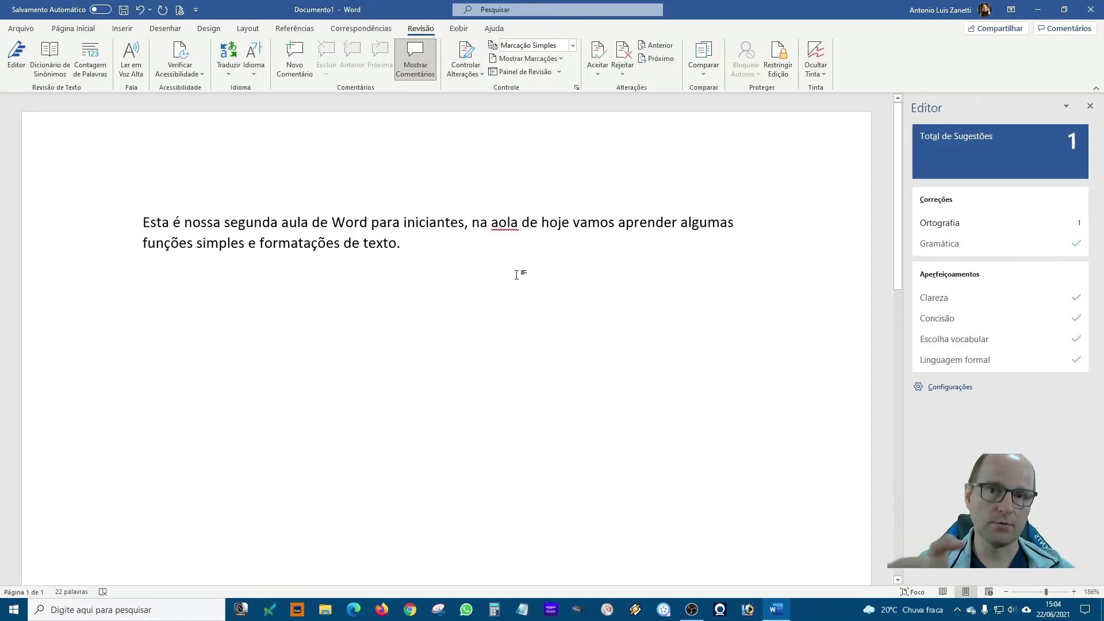
# Correct the misspelled "aola" with the spelling suggestion "aula" and close the Editor pane
pyautogui.rightClick(505, 223)
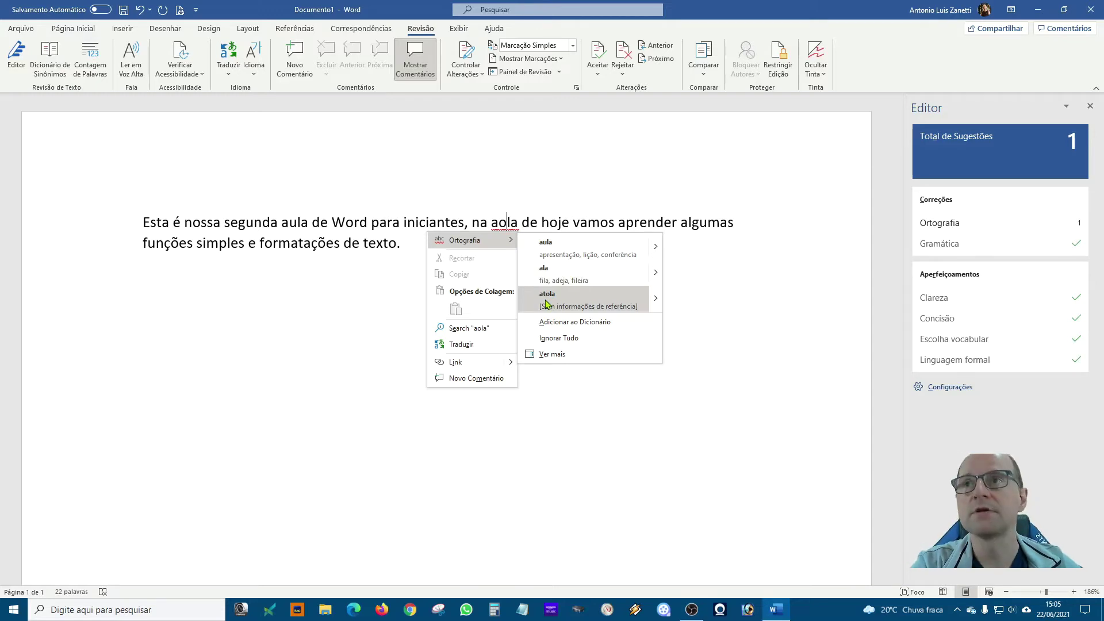
pyautogui.click(551, 254)
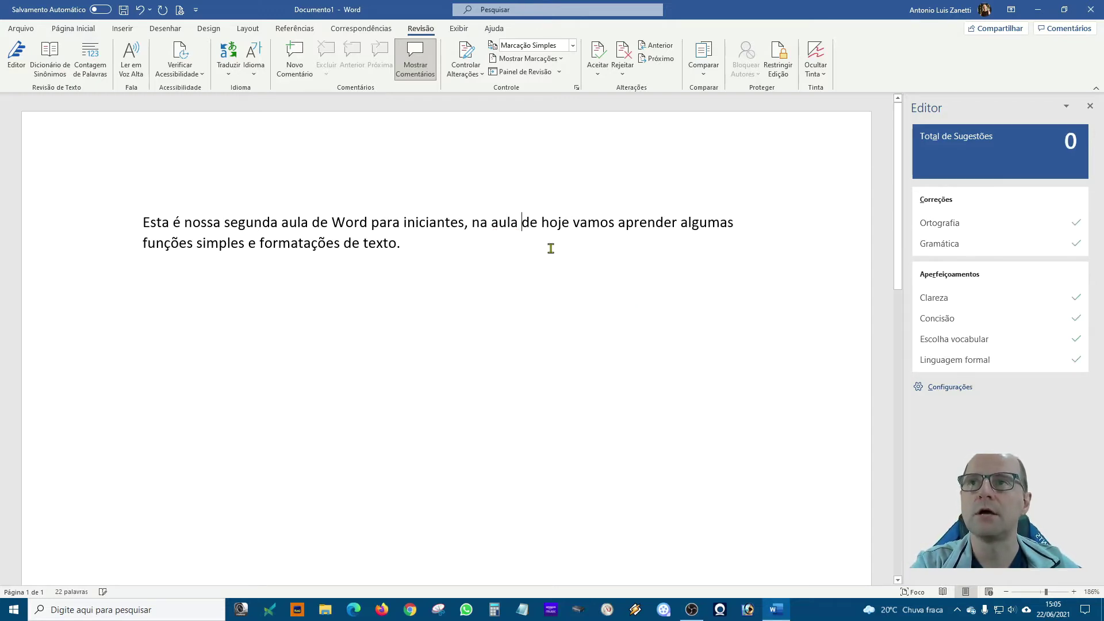
pyautogui.click(1090, 107)
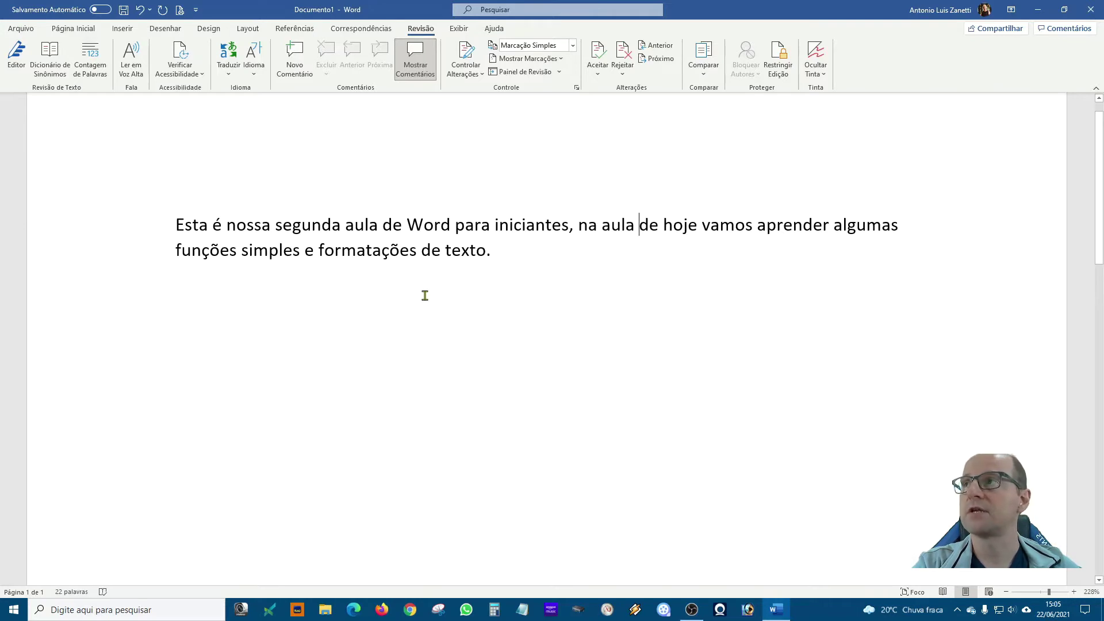
pyautogui.click(86, 29)
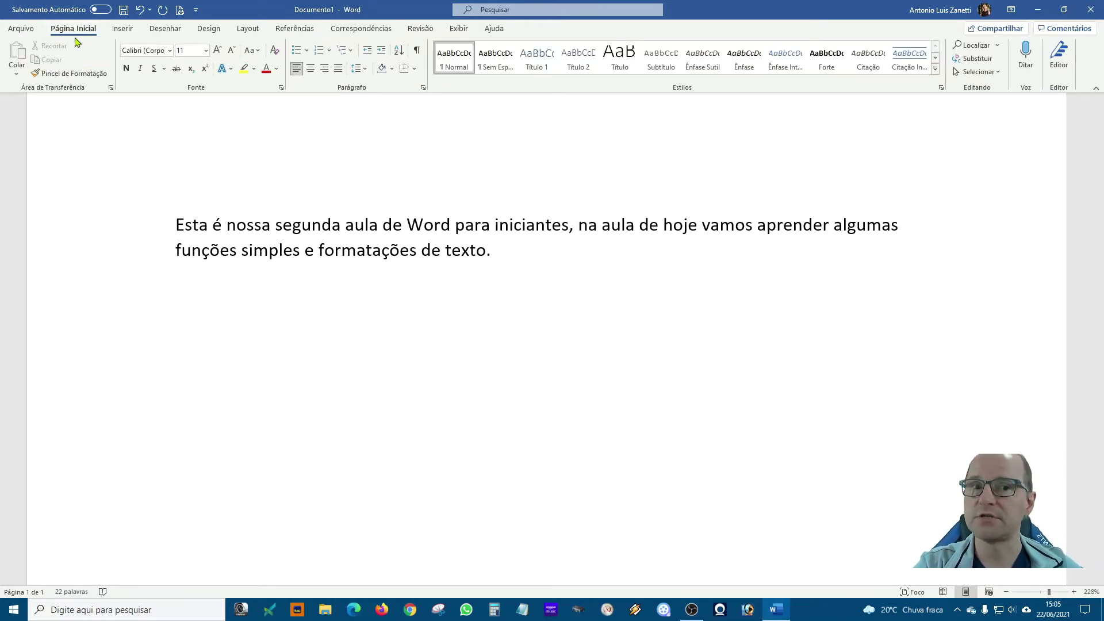
pyautogui.click(16, 76)
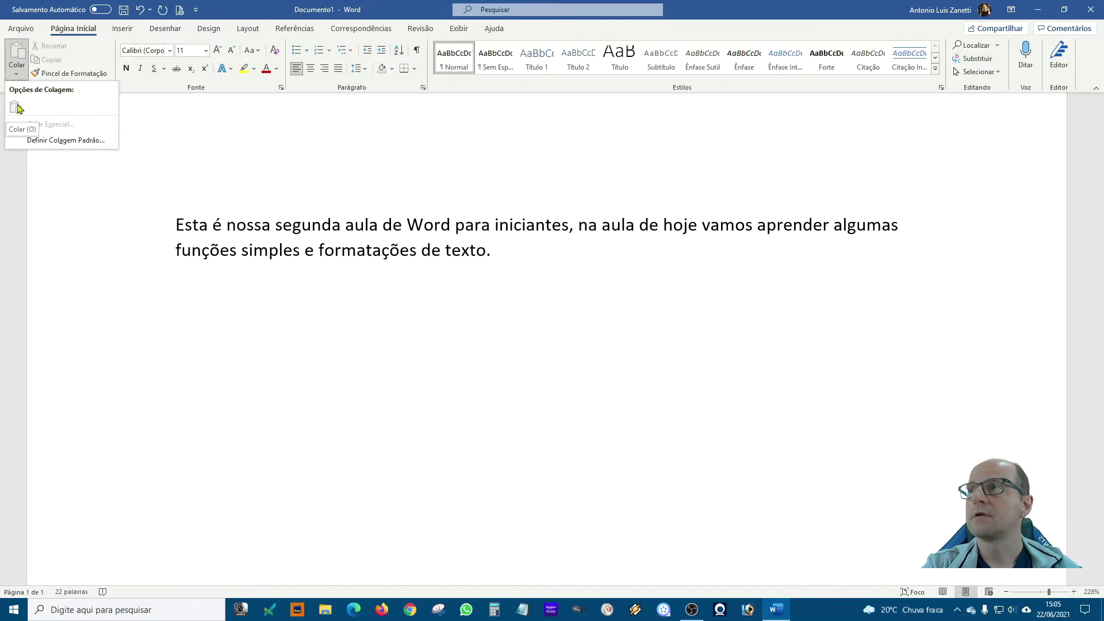
pyautogui.click(207, 149)
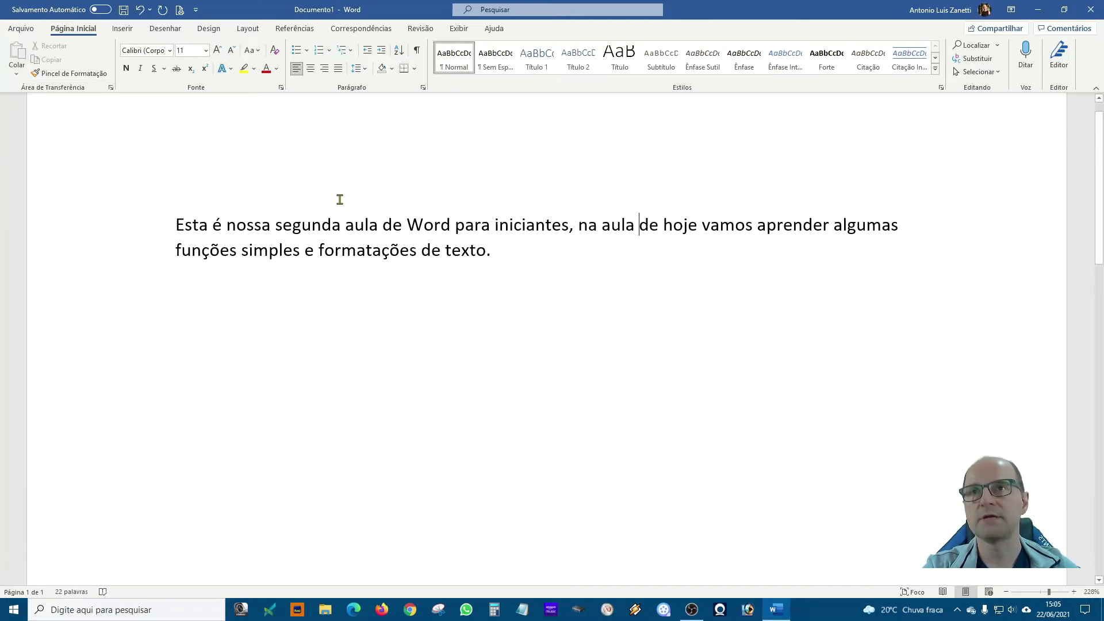
# Copy the whole paragraph and paste it below the original, leaving one blank line between them and keeping the source formatting
pyautogui.moveTo(505, 255); pyautogui.dragTo(175, 229)
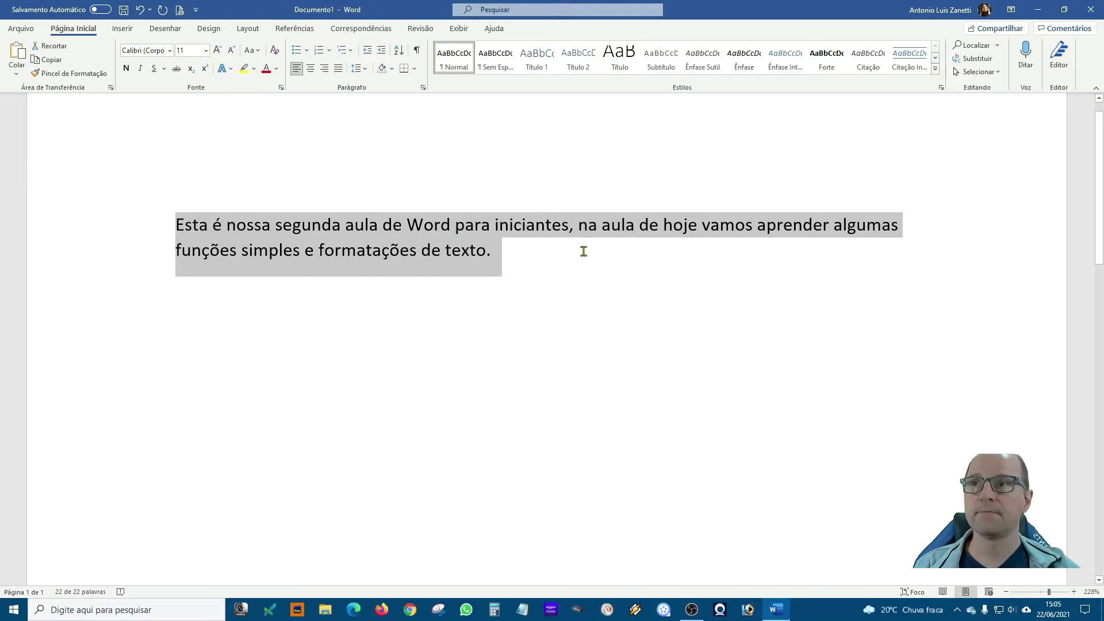
pyautogui.rightClick(366, 251)
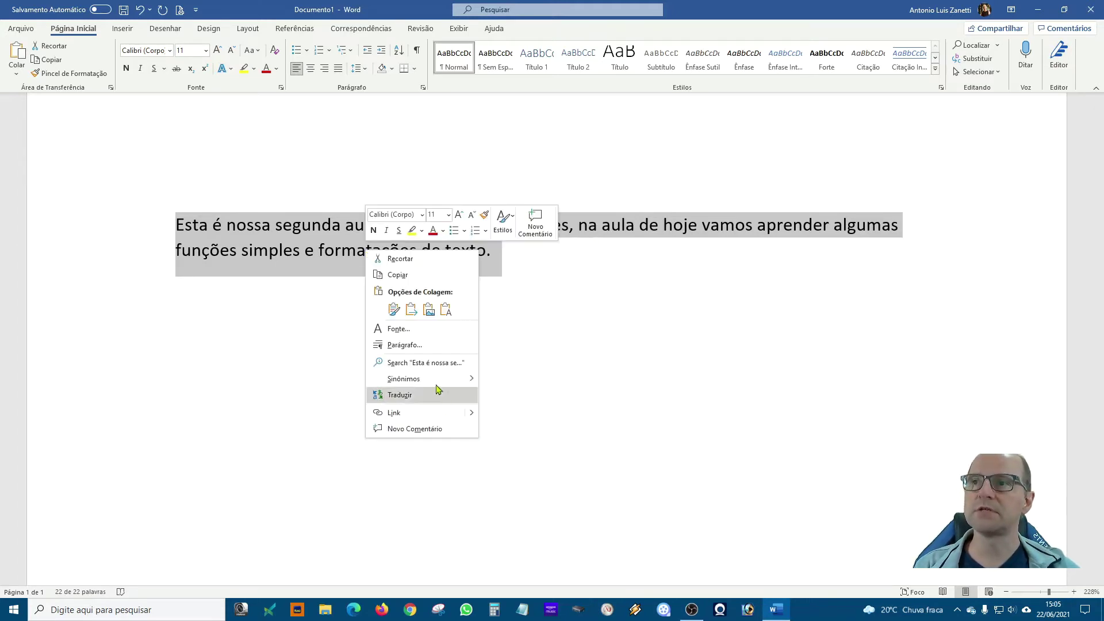
pyautogui.click(406, 275)
pyautogui.click(538, 272)
pyautogui.press('Return')
pyautogui.press('Return')
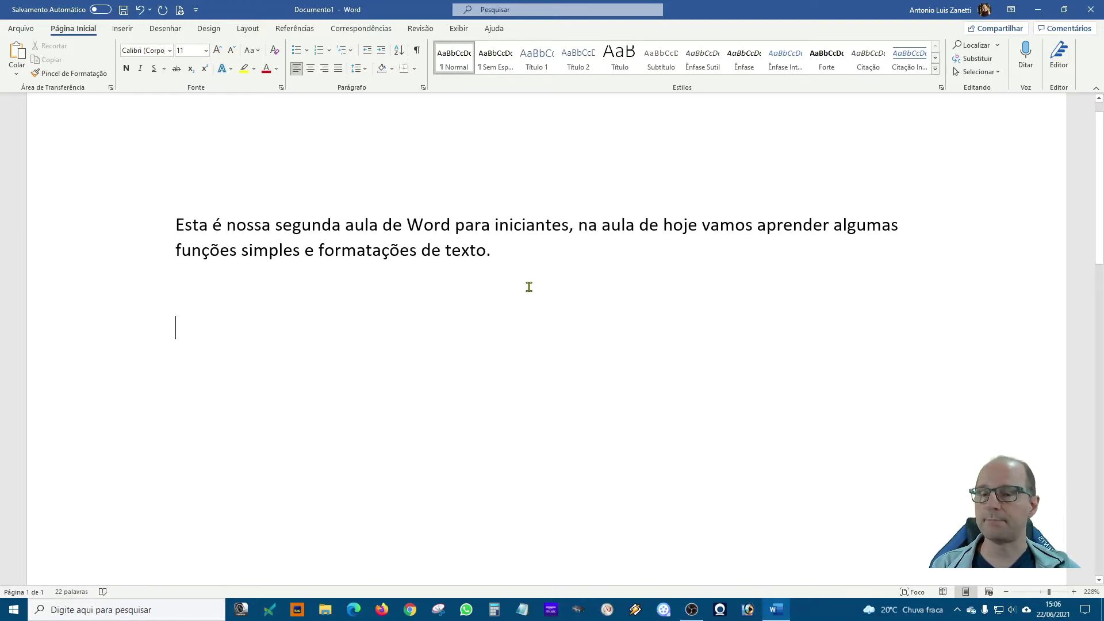
pyautogui.rightClick(196, 340)
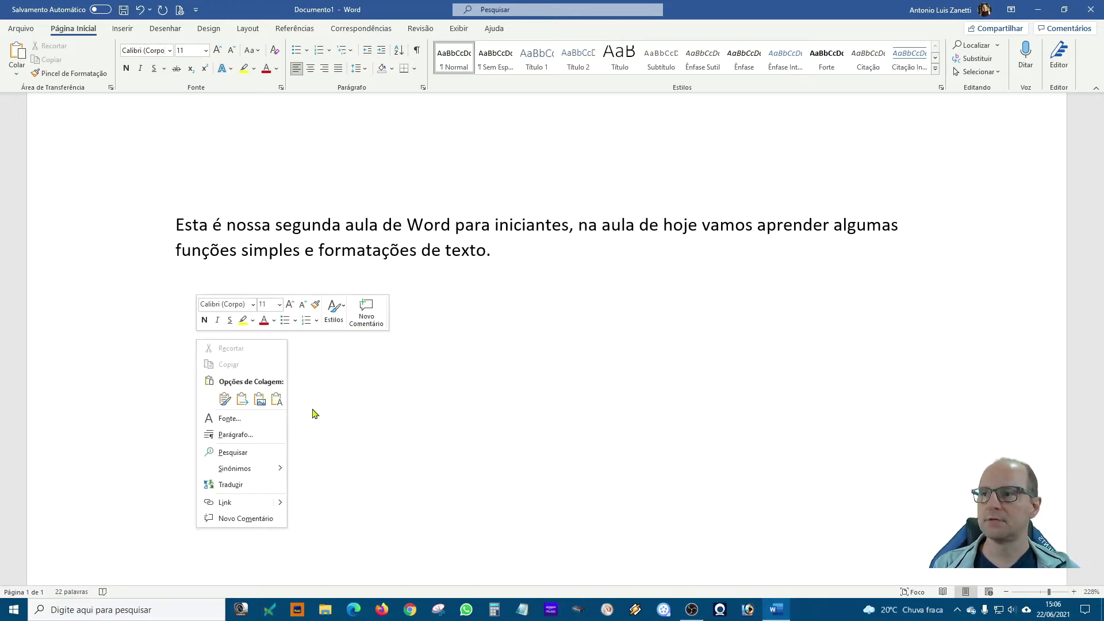
pyautogui.click(225, 399)
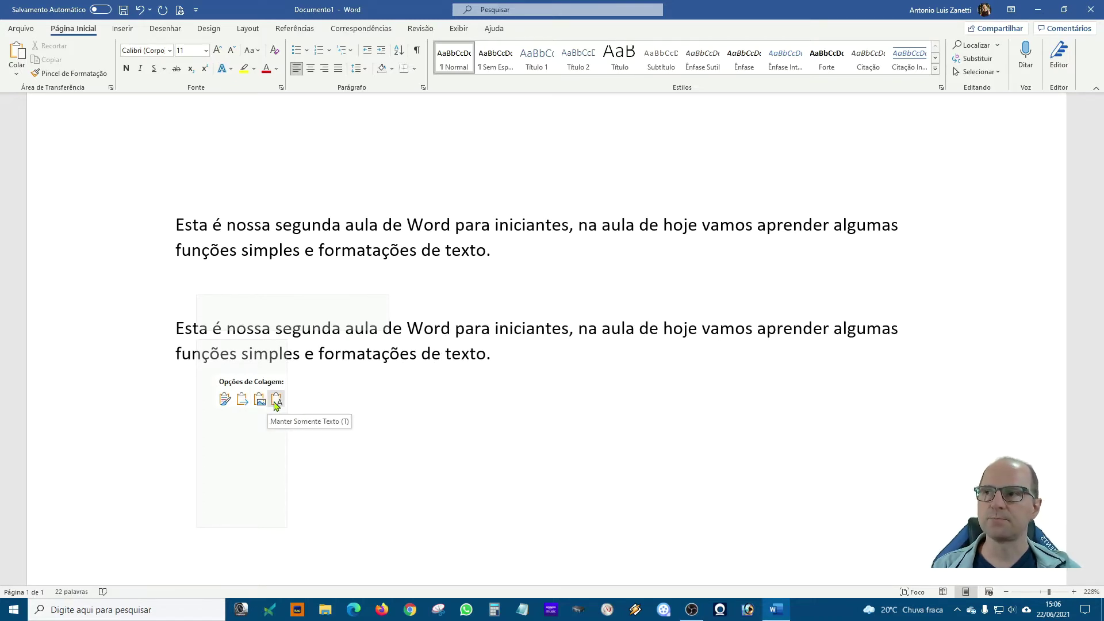
pyautogui.click(225, 405)
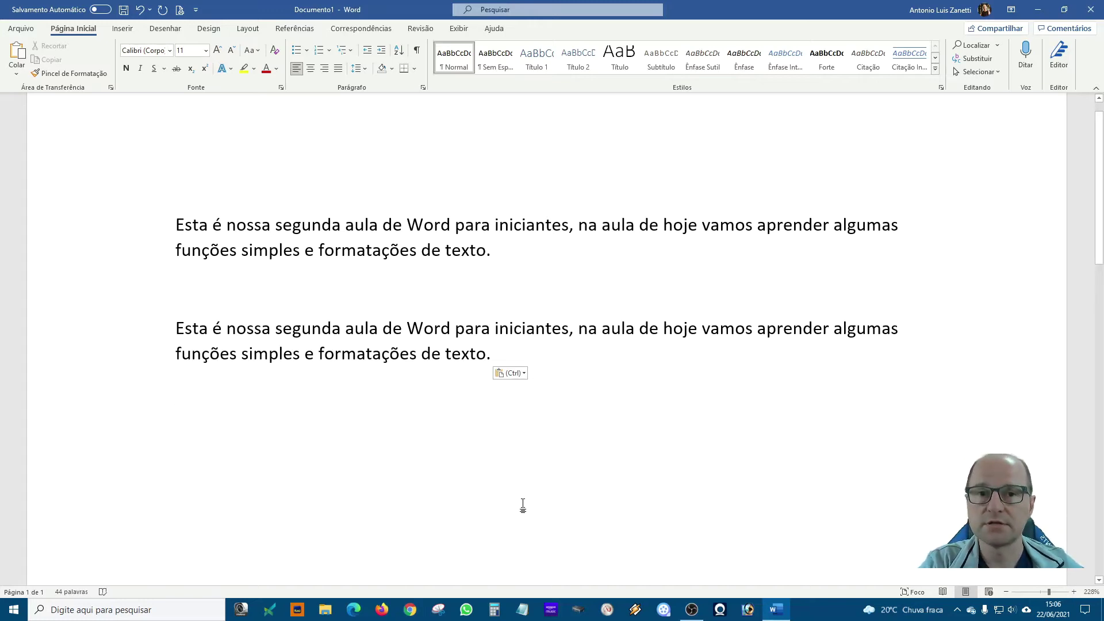
# Preview the paste options for the copied text at the end of the second paragraph without pasting it
pyautogui.moveTo(492, 361); pyautogui.dragTo(176, 327)
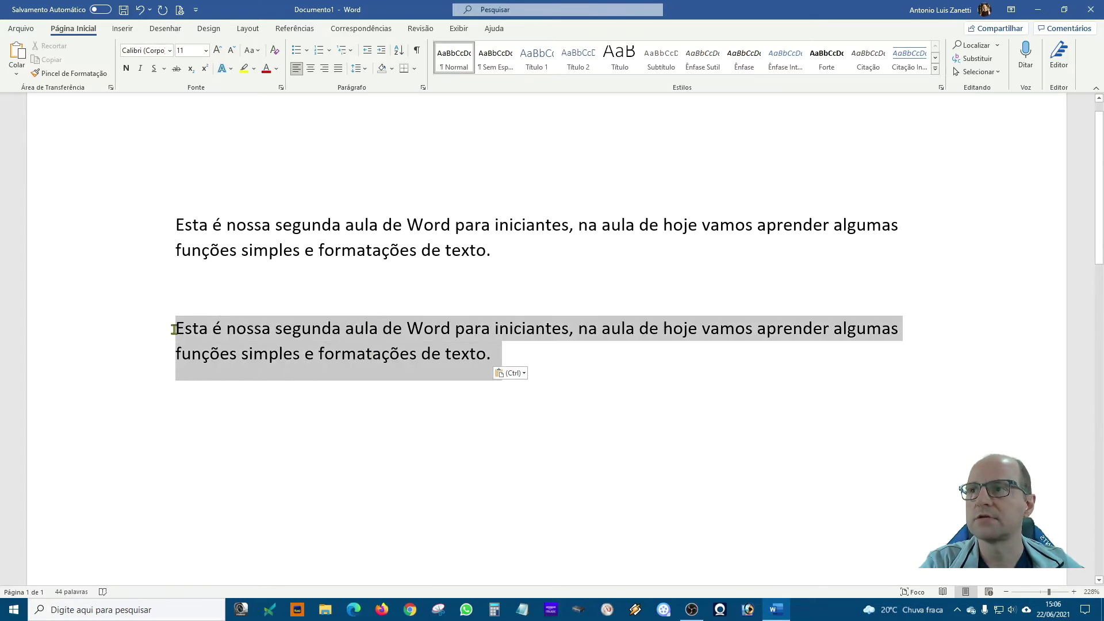
pyautogui.rightClick(255, 367)
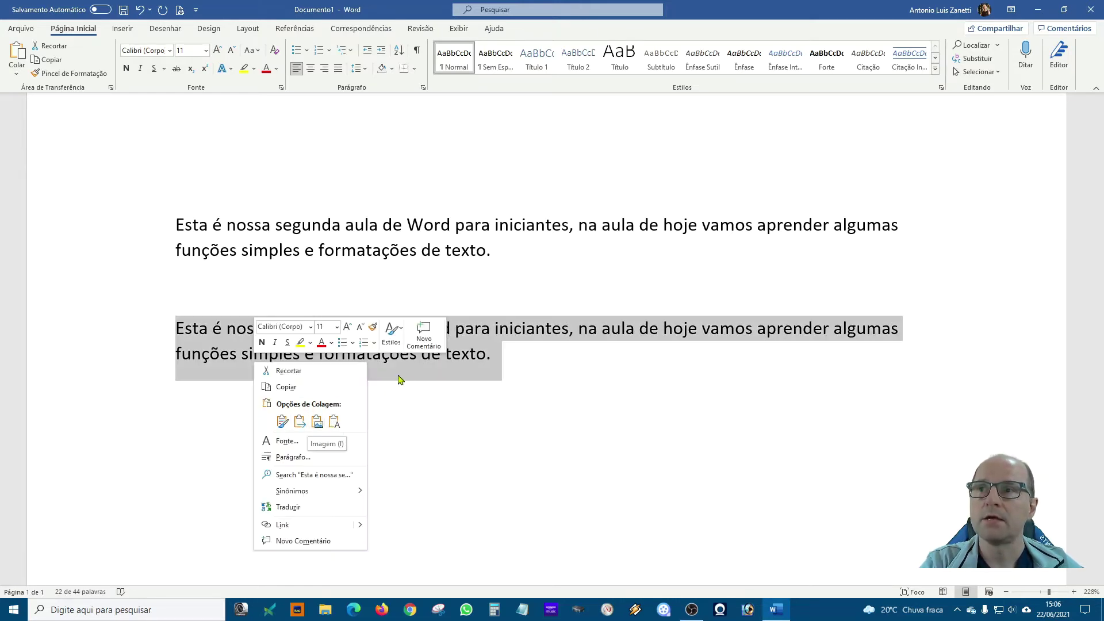
pyautogui.press('Escape')
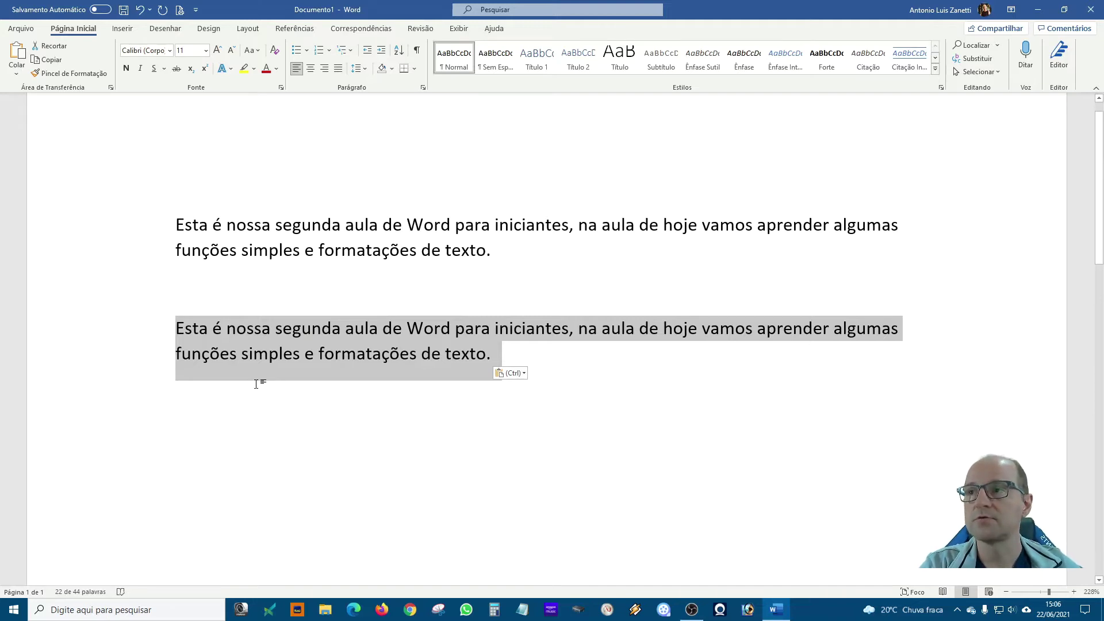
pyautogui.rightClick(279, 414)
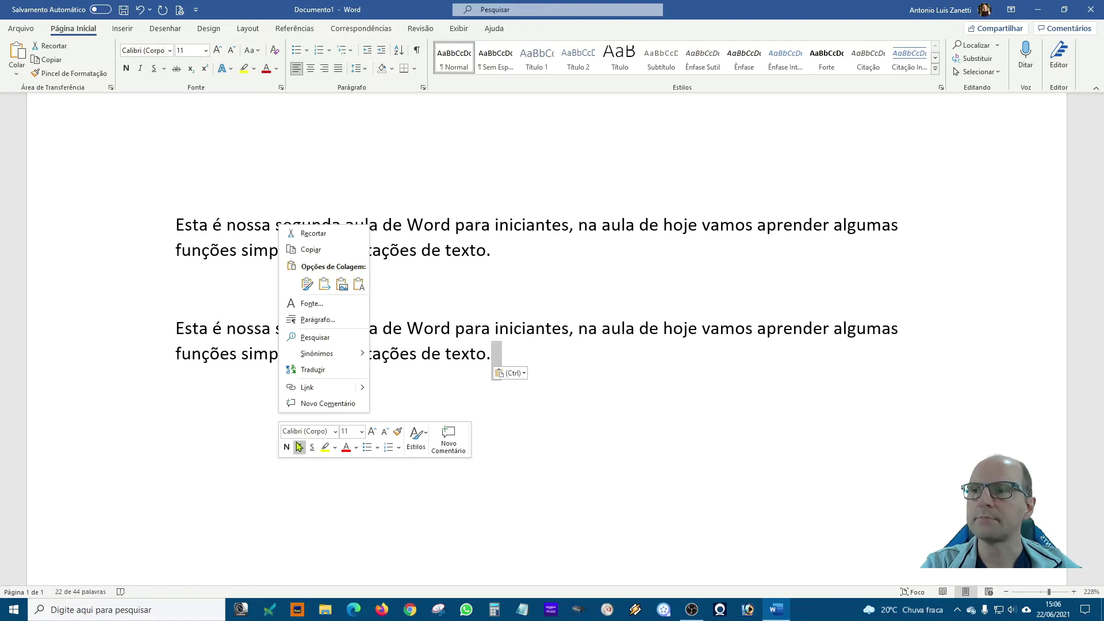
pyautogui.click(324, 284)
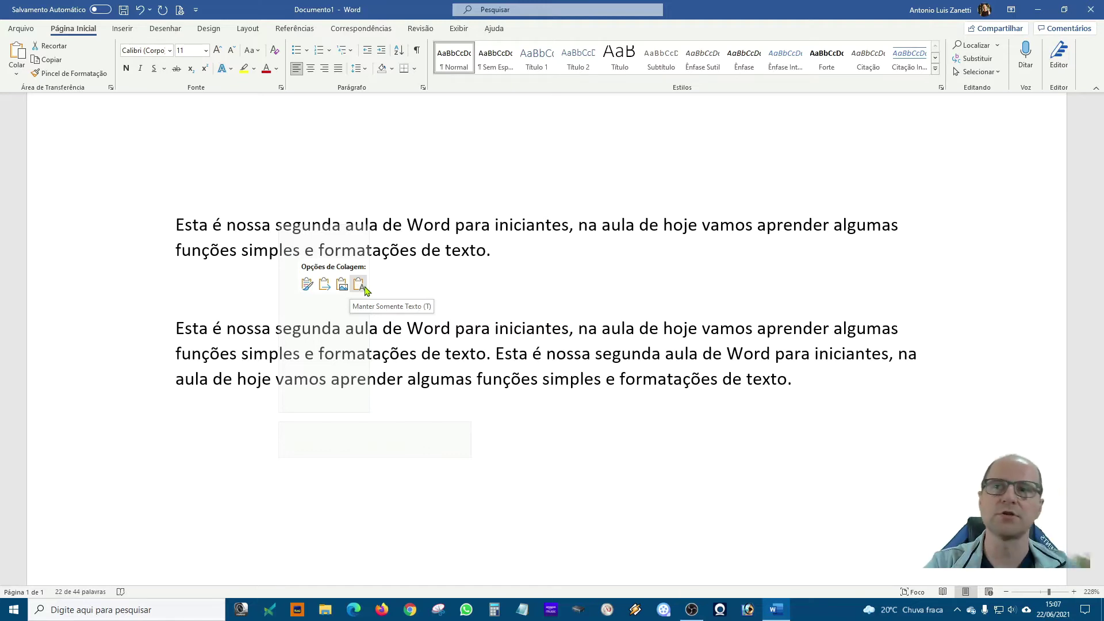
pyautogui.click(770, 454)
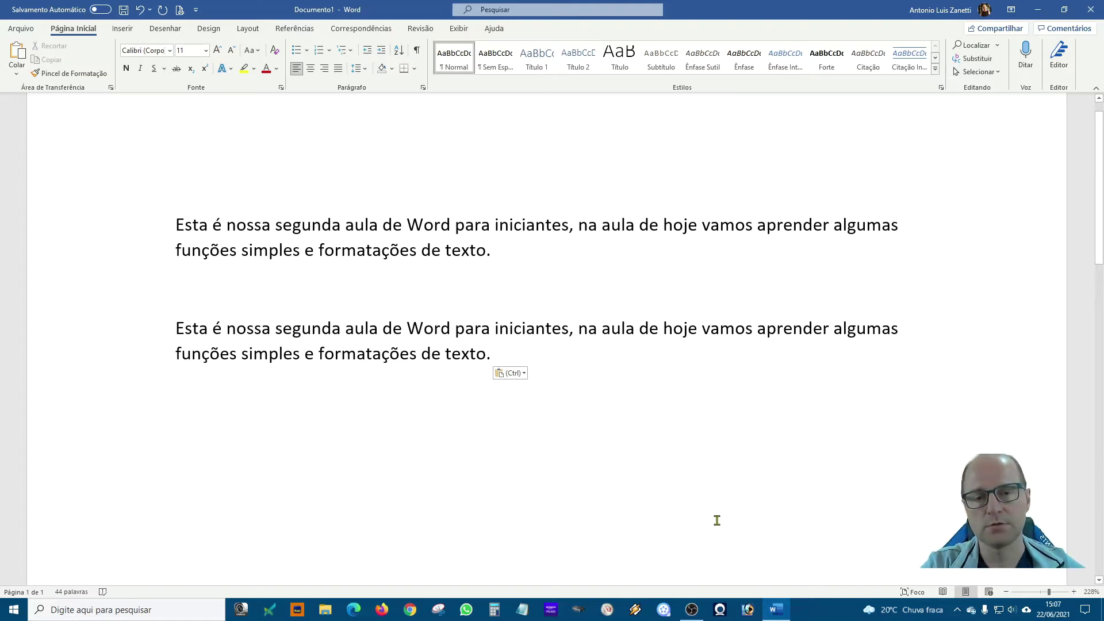
# Place the cursor on the blank line between the two paragraphs
pyautogui.click(241, 294)
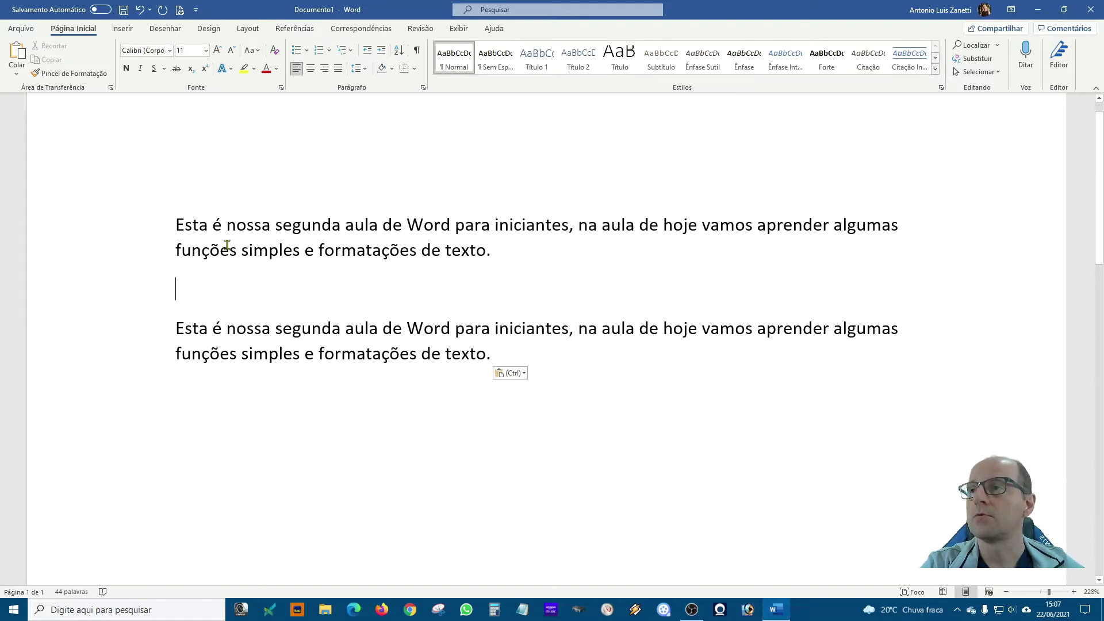
pyautogui.click(328, 300)
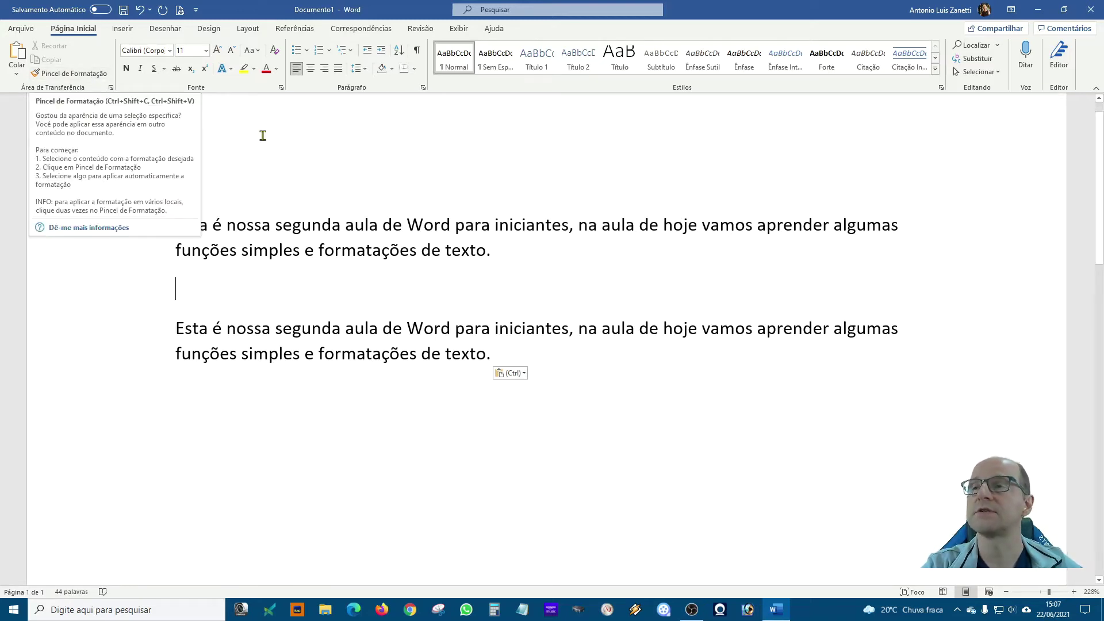
# Apply the bold black preset text effect with a blue shadow to the word "Esta" in the first paragraph
pyautogui.moveTo(213, 225); pyautogui.dragTo(173, 225)
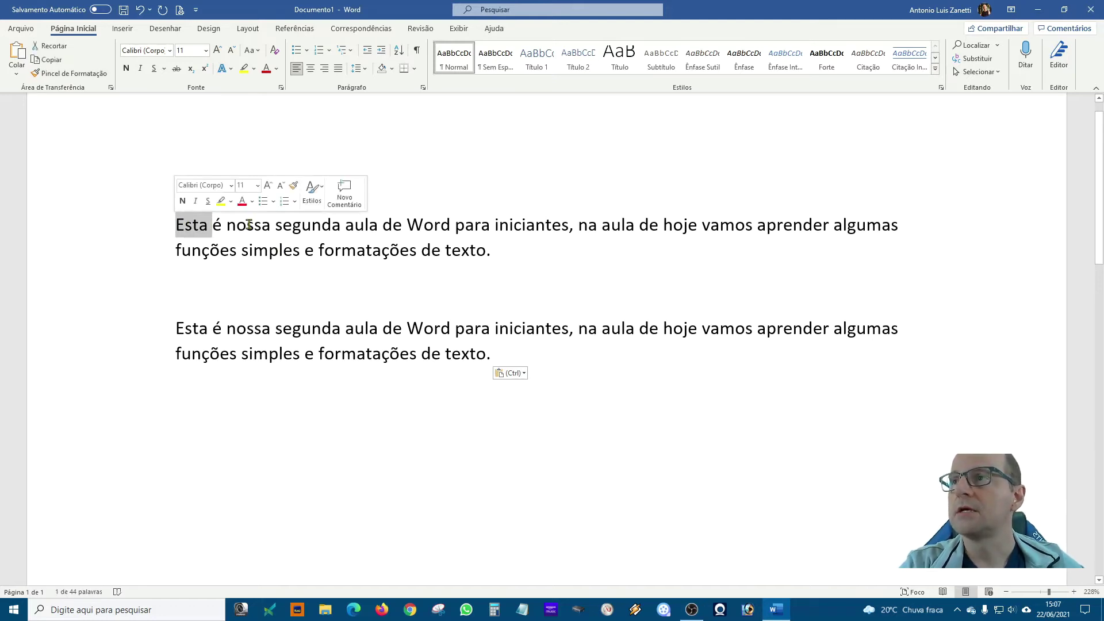
pyautogui.click(225, 68)
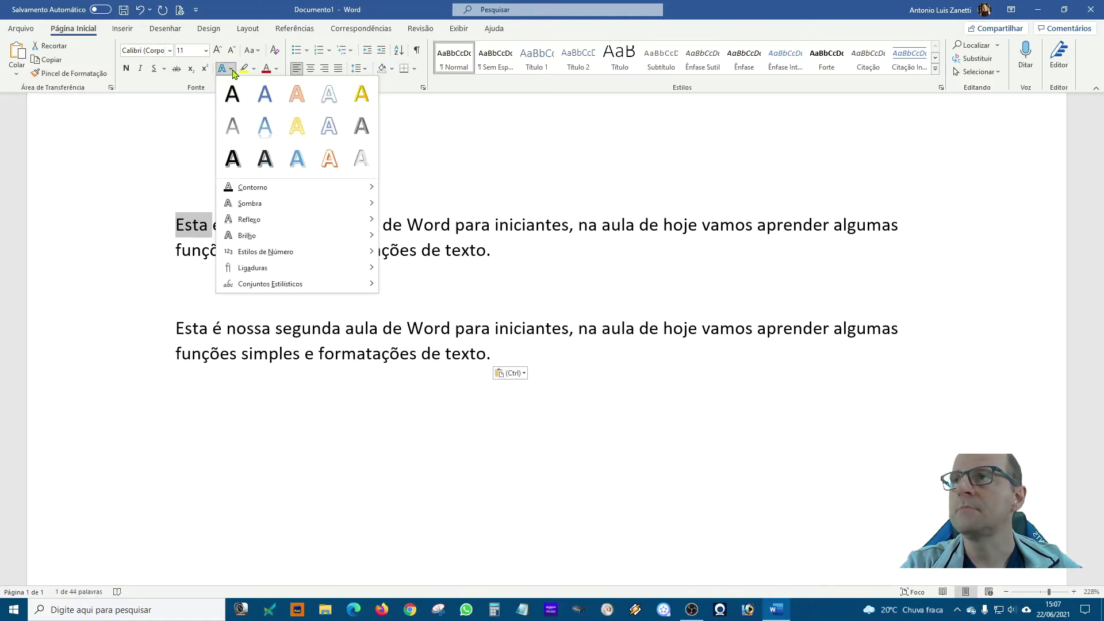
pyautogui.click(265, 159)
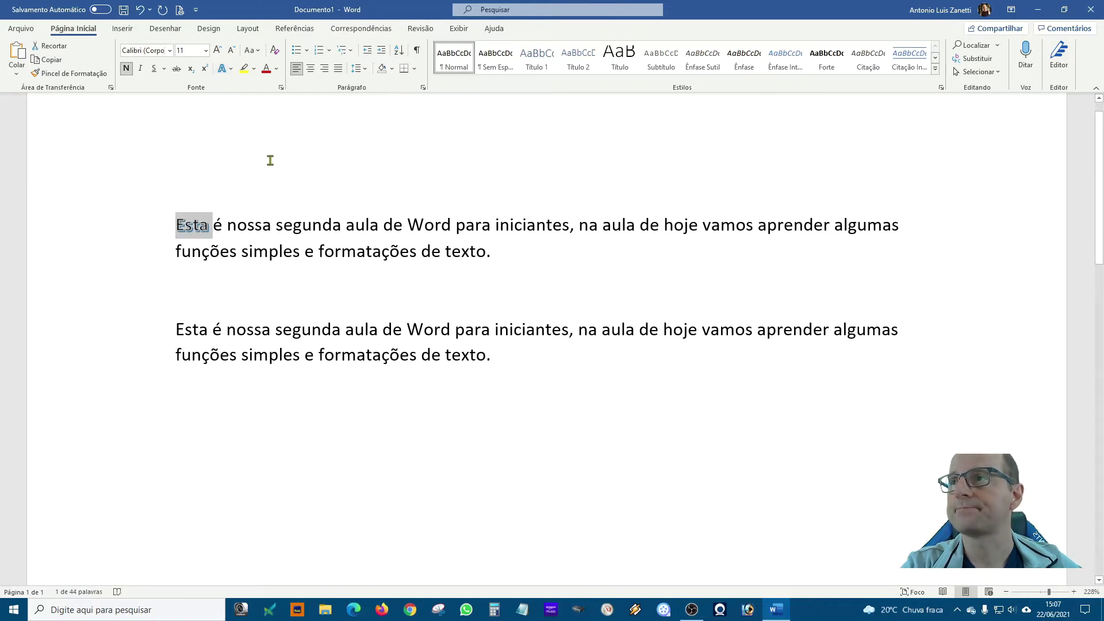
pyautogui.click(209, 227)
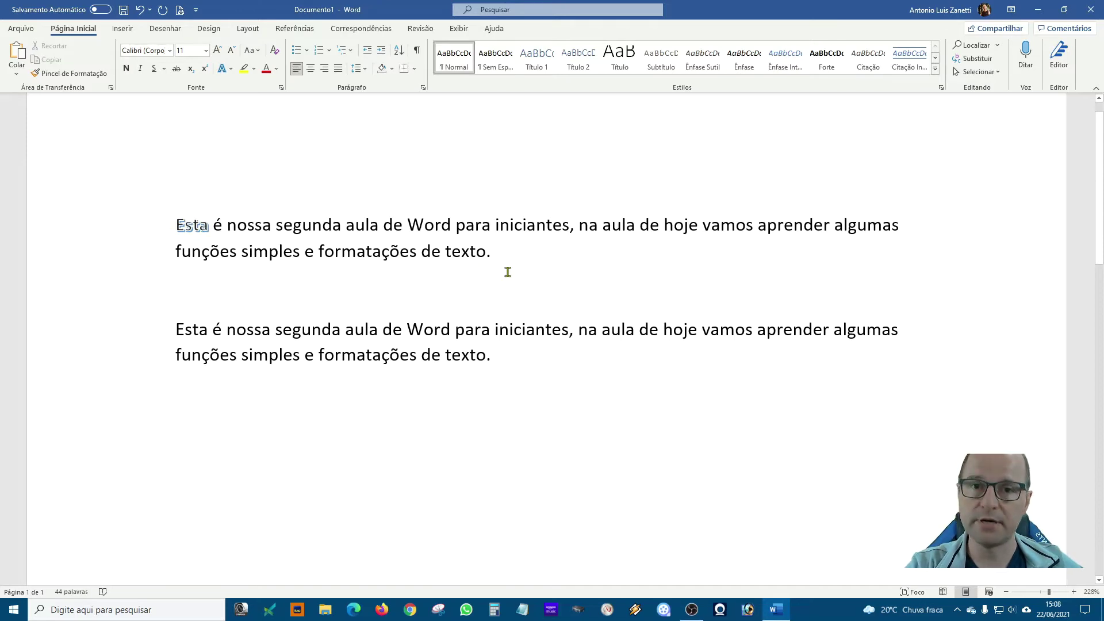
# Copy the formatting of "Esta" with Format Painter onto "formatações de texto." at the end of the second paragraph
pyautogui.moveTo(211, 225); pyautogui.dragTo(182, 223)
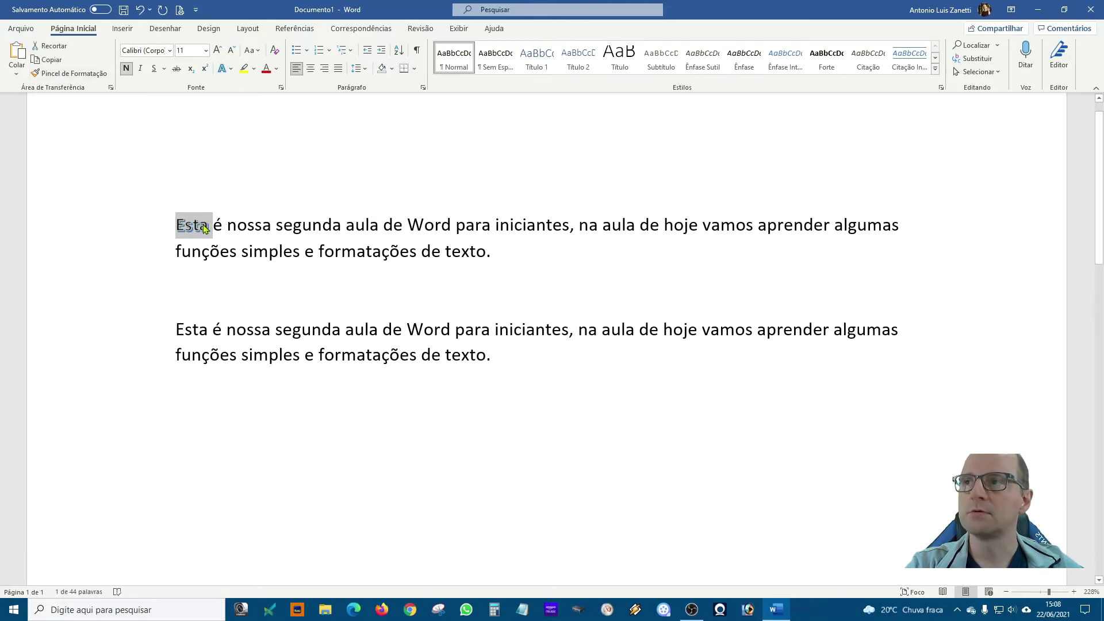
pyautogui.click(205, 229)
pyautogui.moveTo(210, 226); pyautogui.dragTo(174, 226)
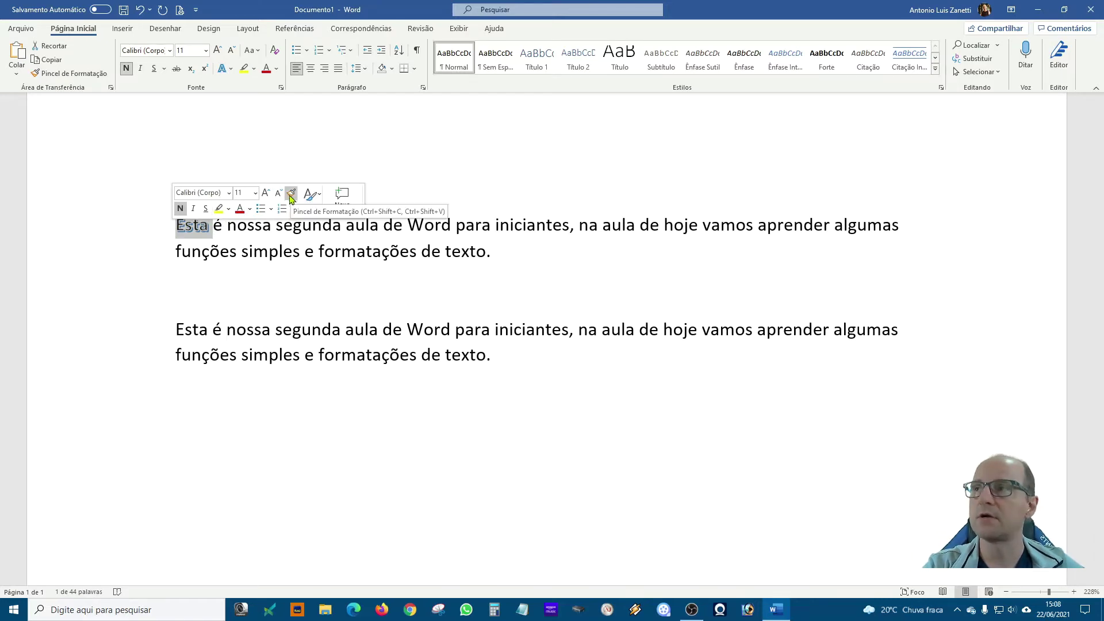
pyautogui.click(68, 78)
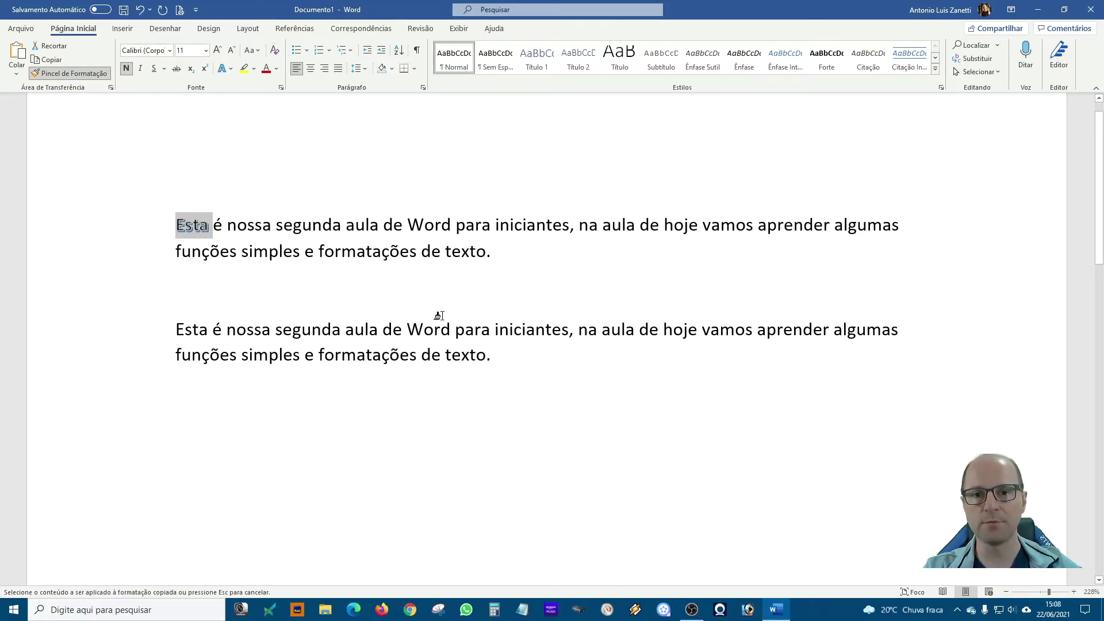
pyautogui.moveTo(491, 356); pyautogui.dragTo(337, 359)
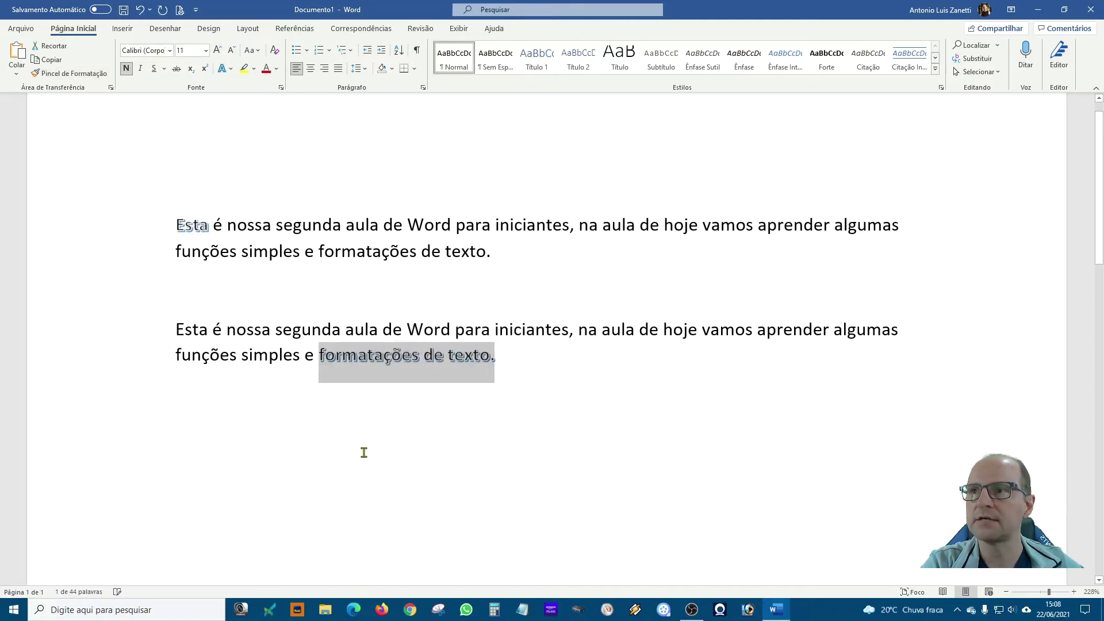
pyautogui.click(418, 359)
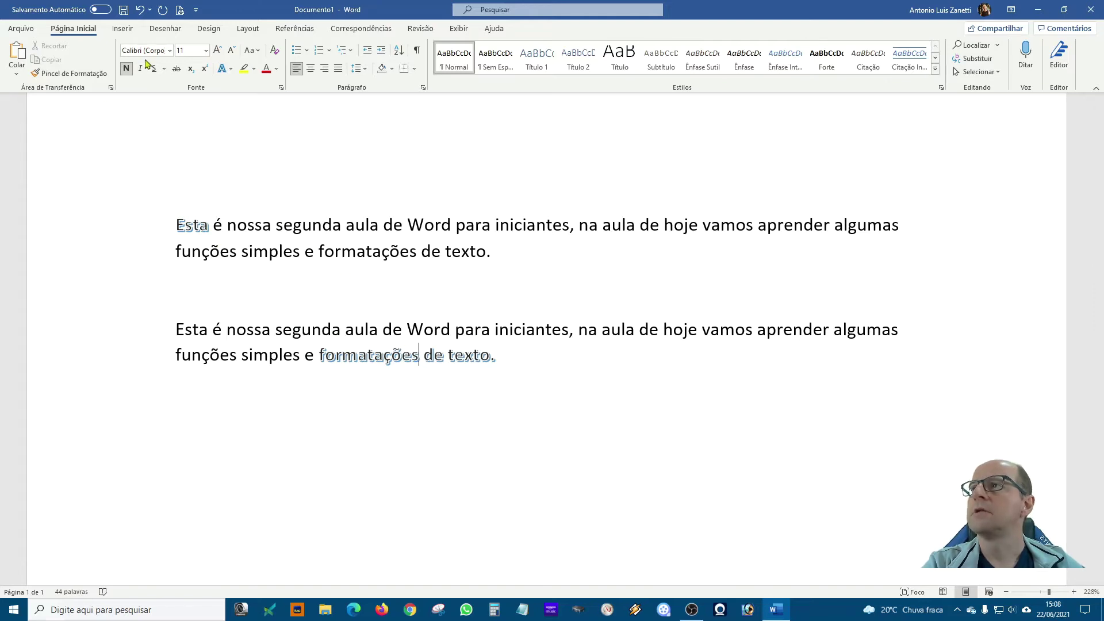
# Set the font of "formatações de texto." at the end of the first paragraph to Algerian
pyautogui.moveTo(498, 253); pyautogui.dragTo(317, 254)
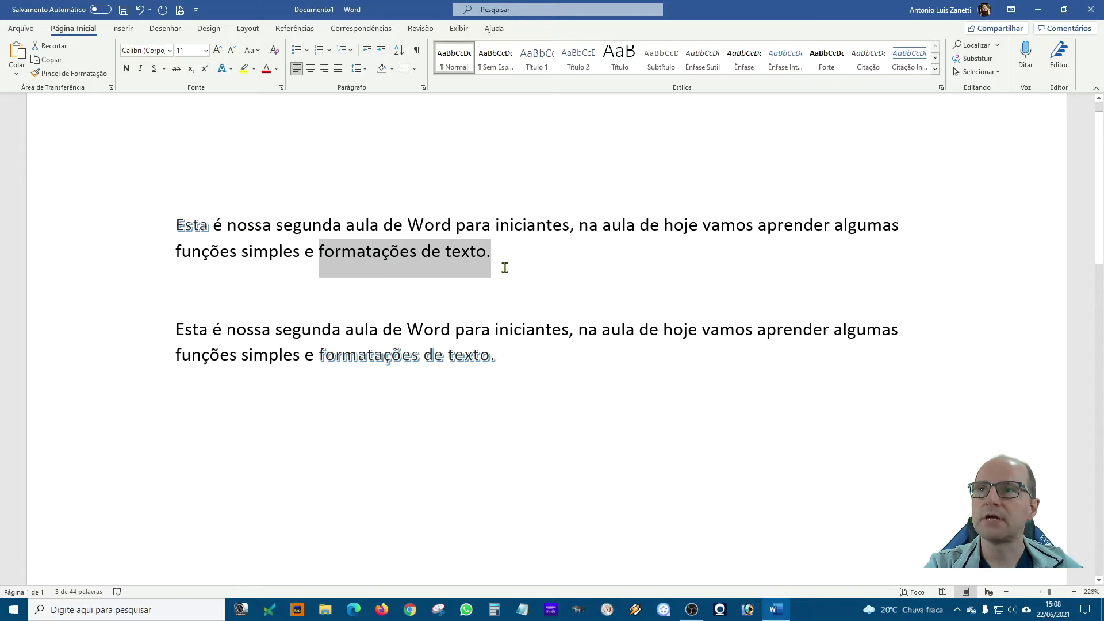
pyautogui.click(170, 52)
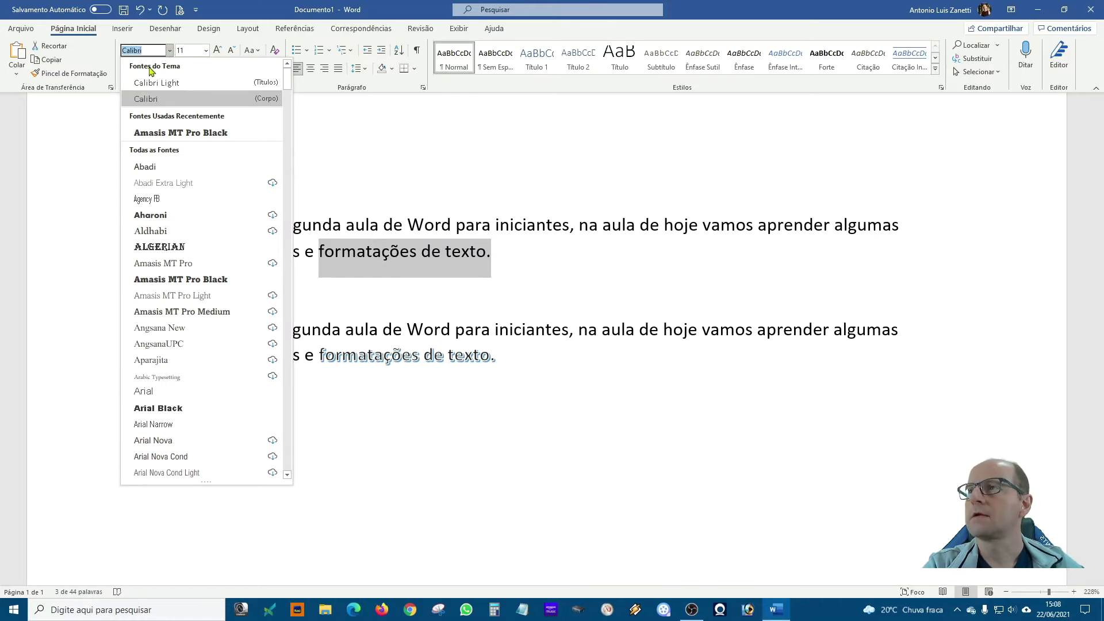
pyautogui.click(183, 249)
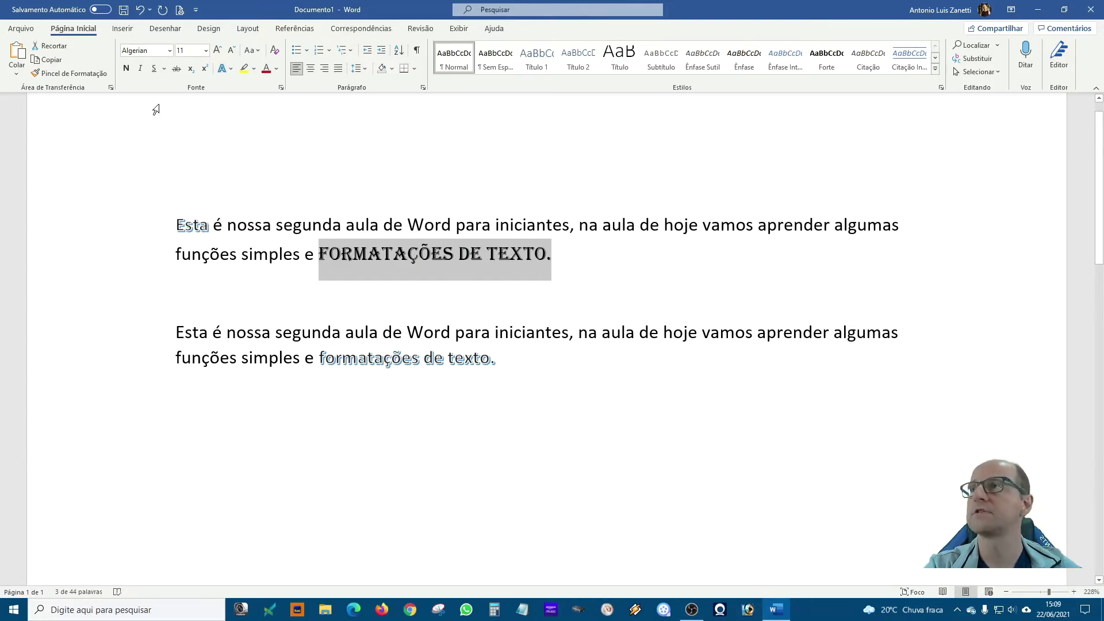
# Cut the Algerian phrase from the first paragraph, paste it below the second, and break the line after "Formatações"
pyautogui.click(64, 51)
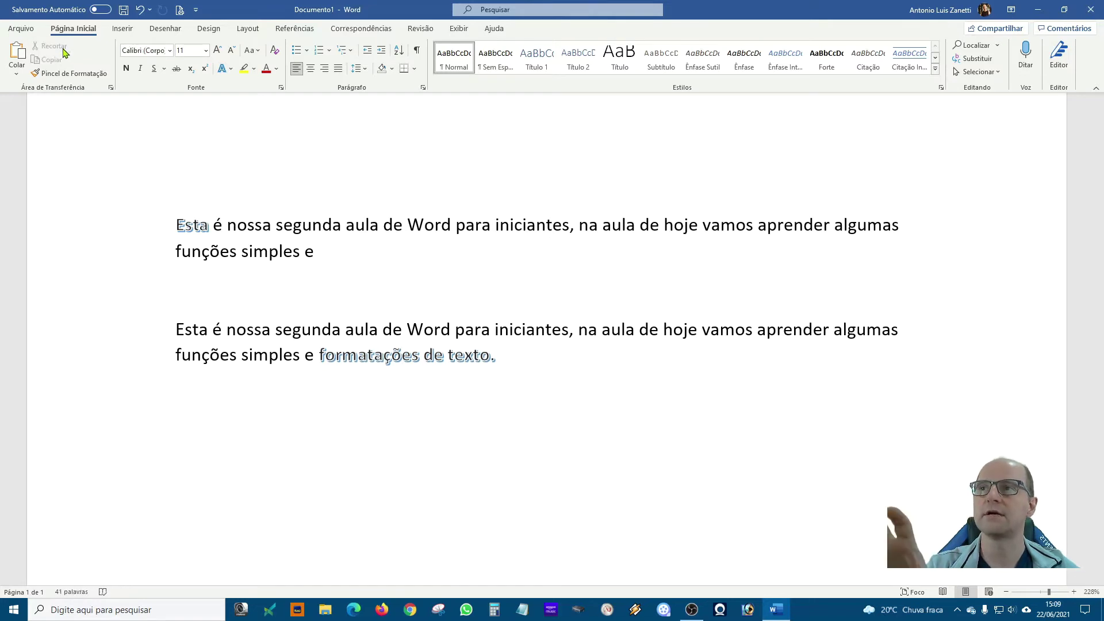
pyautogui.click(267, 439)
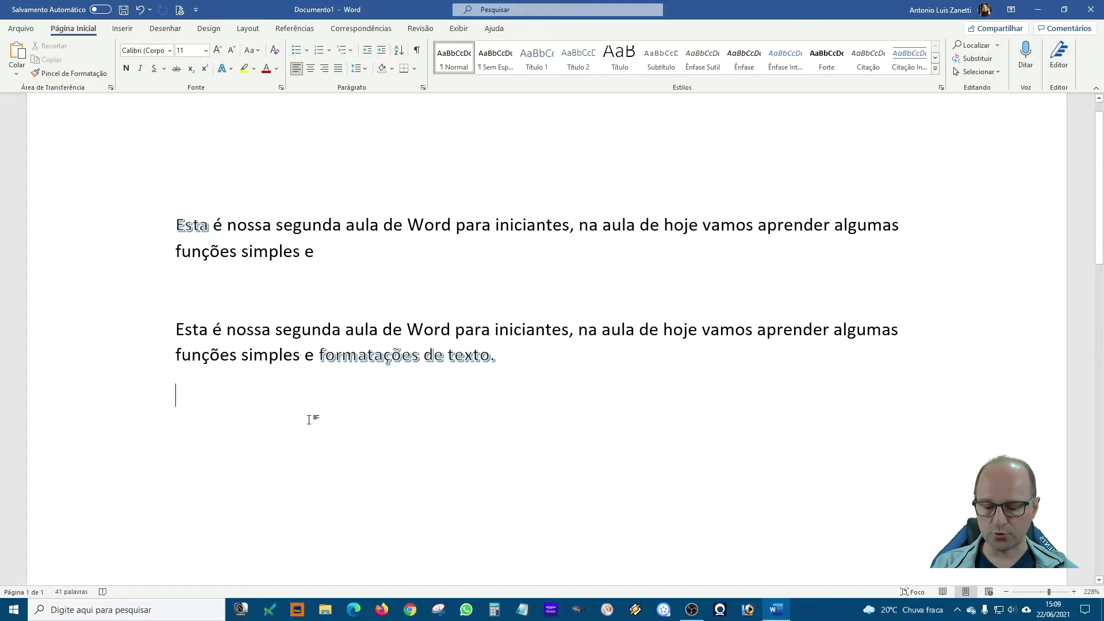
pyautogui.hotkey('ctrl', 'v')
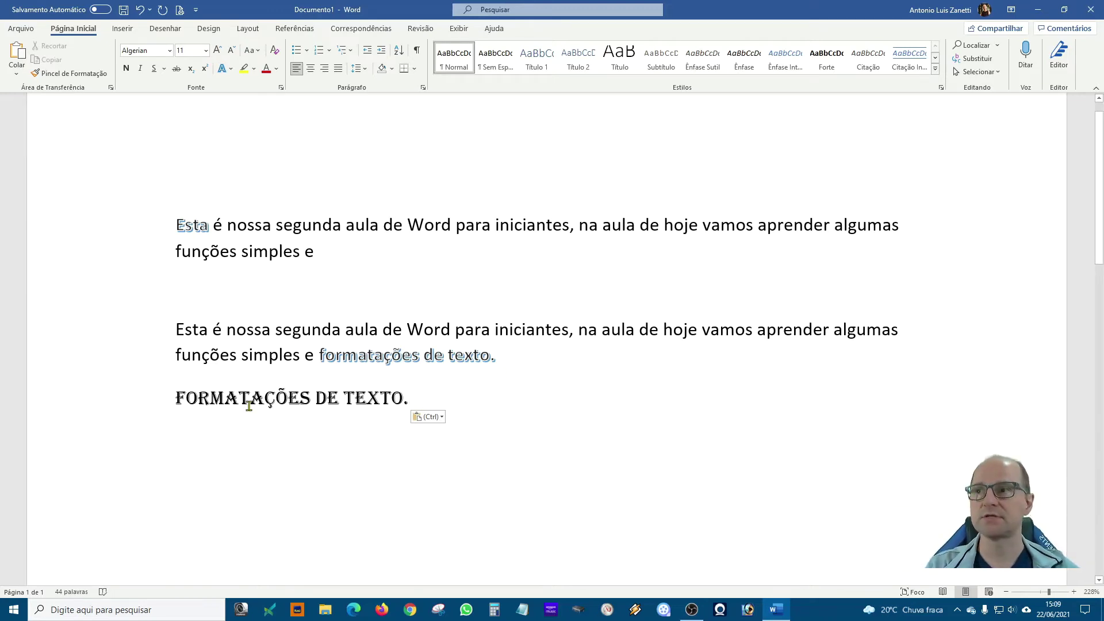
pyautogui.click(311, 394)
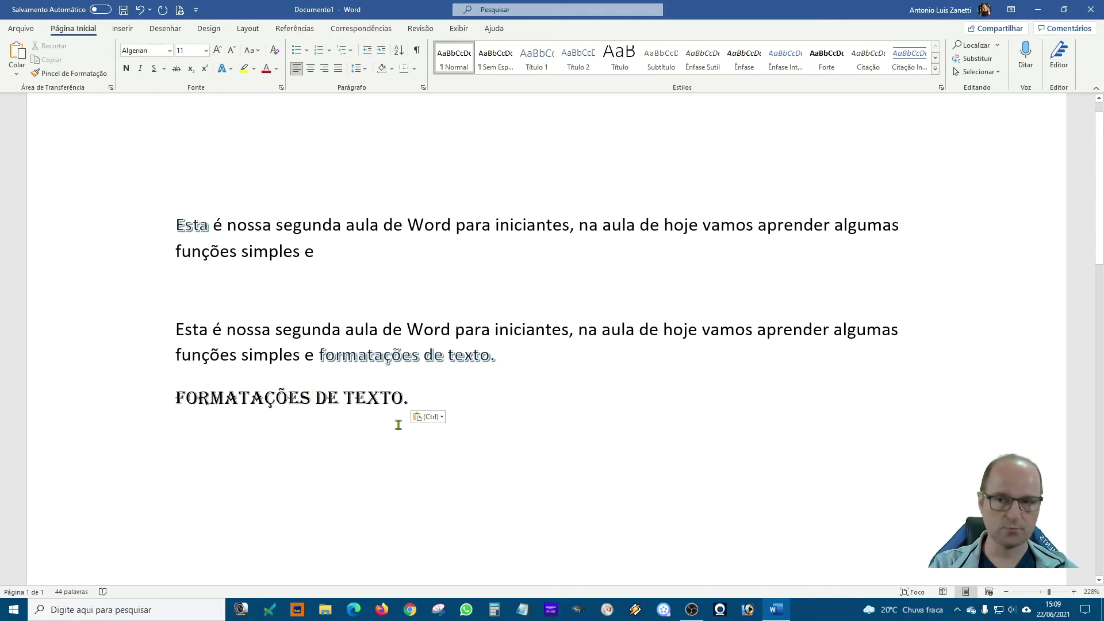
pyautogui.press('Return')
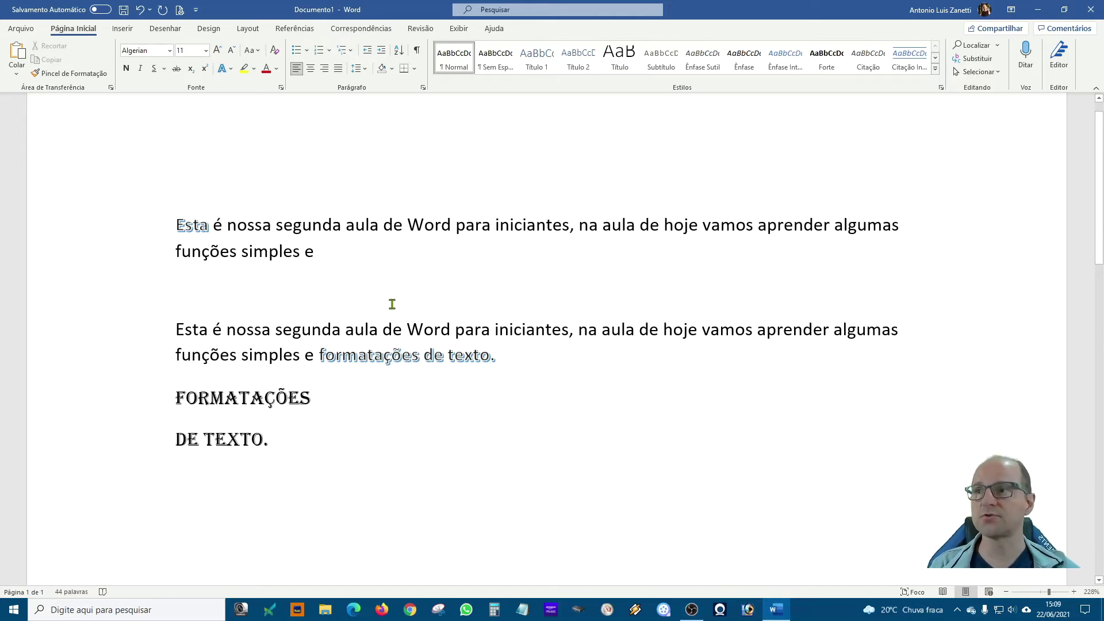
# Undo the line break, the paste and the cut of the Algerian phrase
pyautogui.click(140, 10)
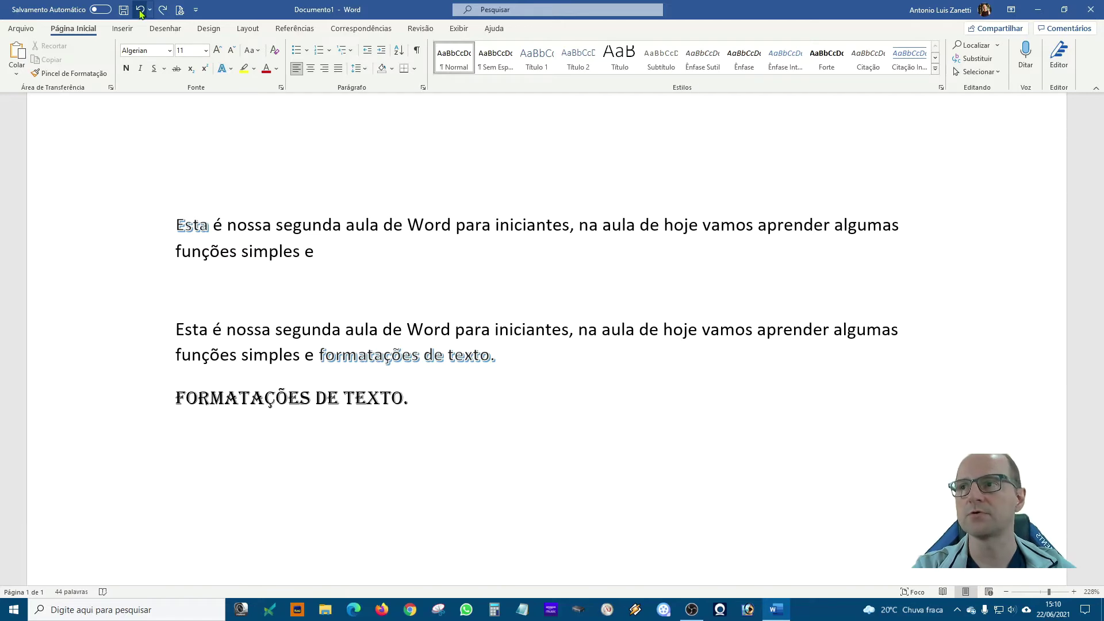
pyautogui.click(140, 12)
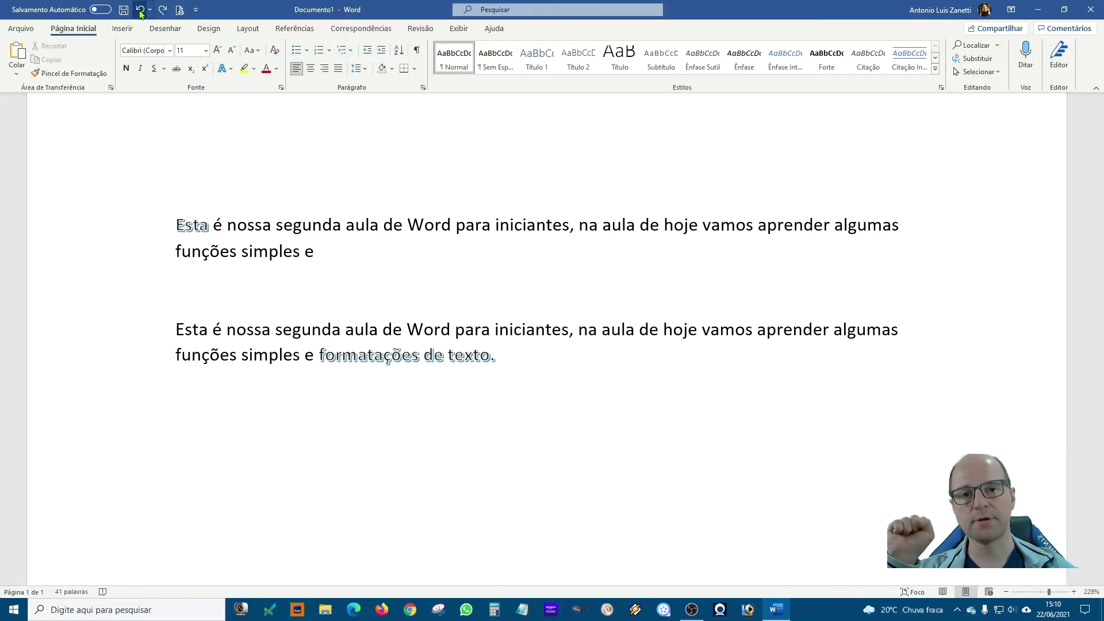
pyautogui.click(140, 11)
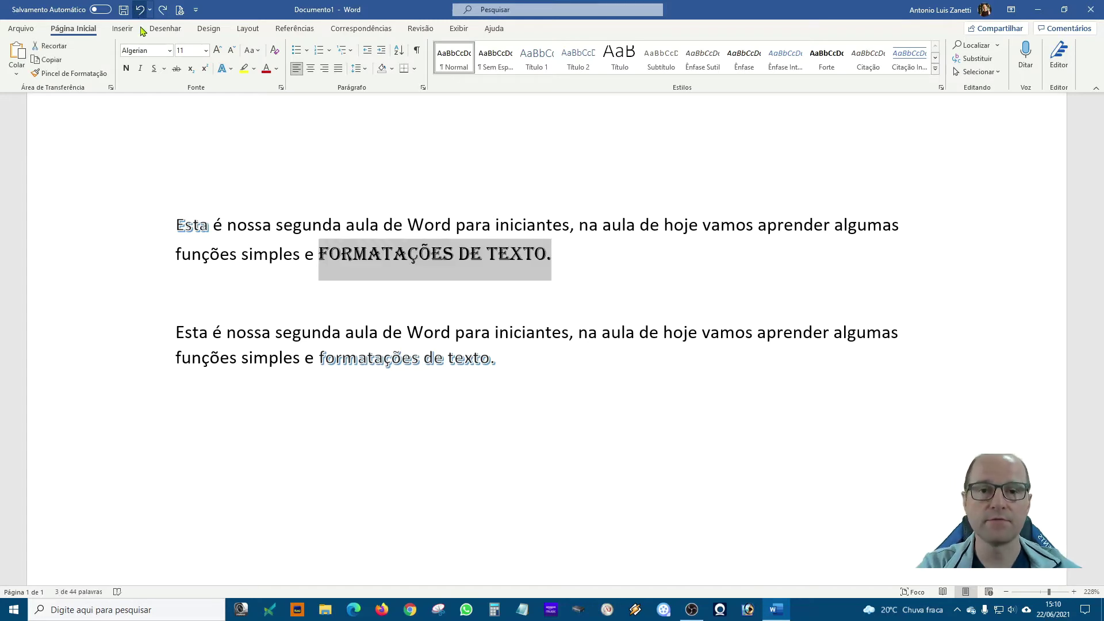
pyautogui.click(571, 282)
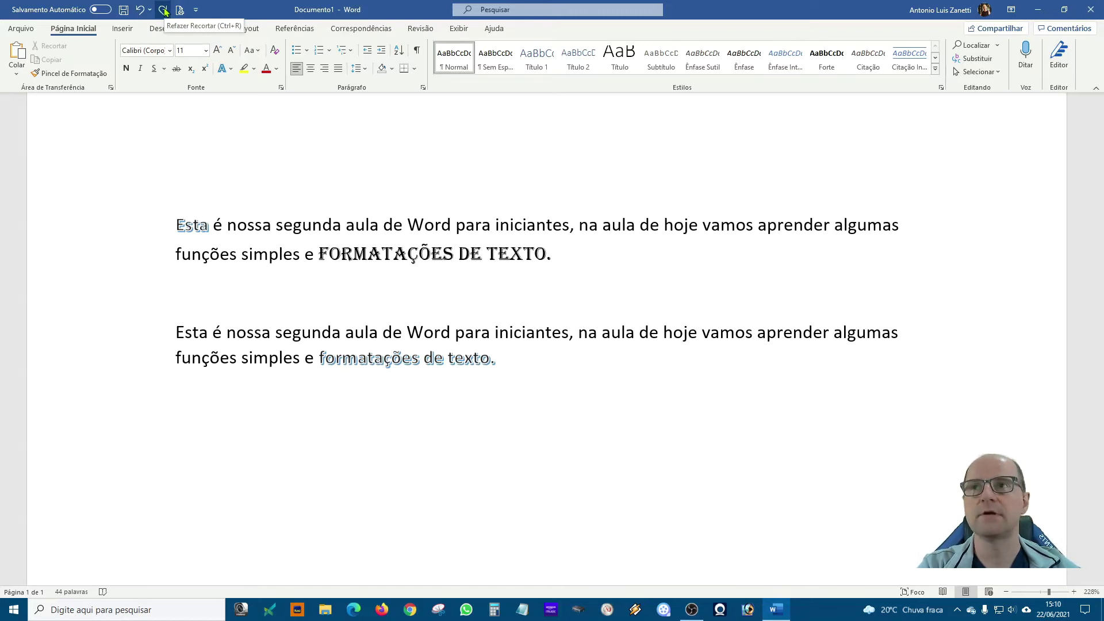
# Redo the cut and paste of the Algerian phrase and undo both actions again
pyautogui.click(164, 10)
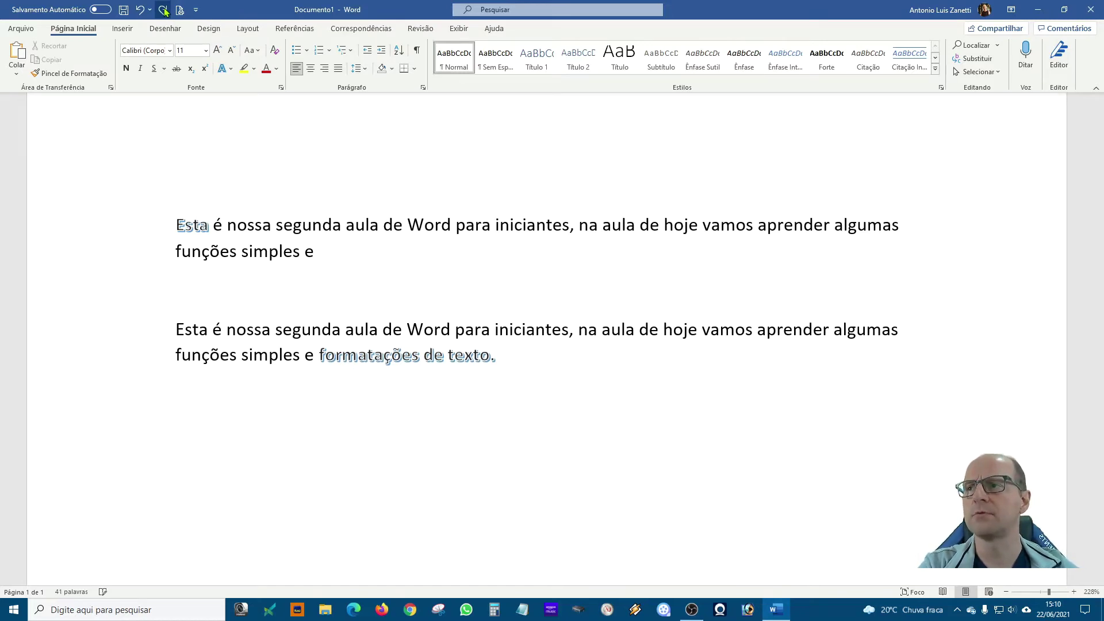
pyautogui.click(164, 10)
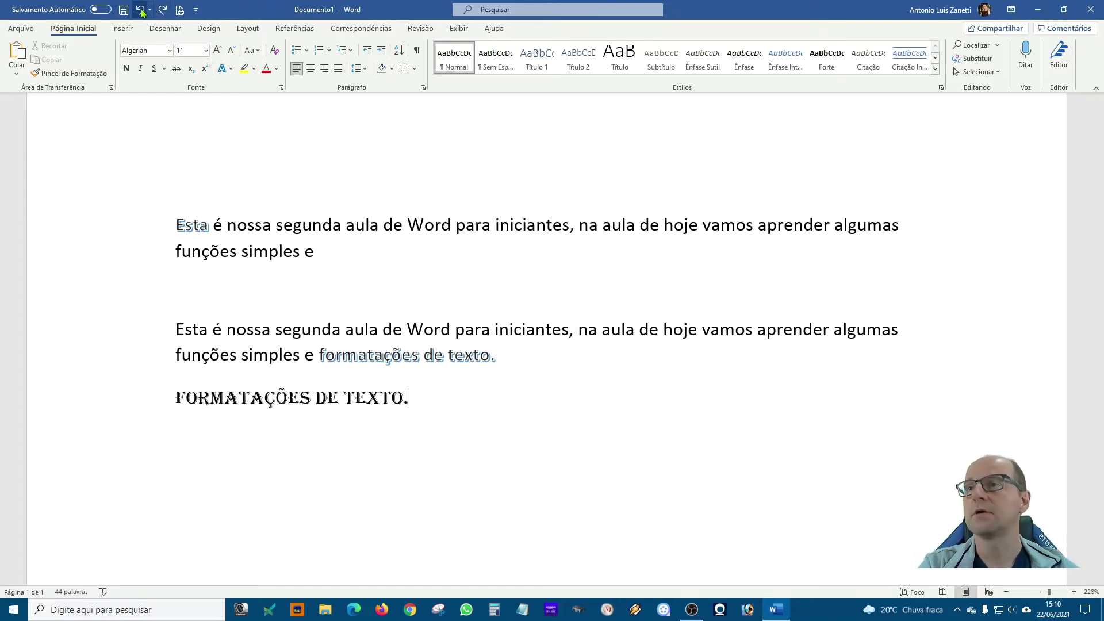
pyautogui.click(141, 11)
pyautogui.click(141, 10)
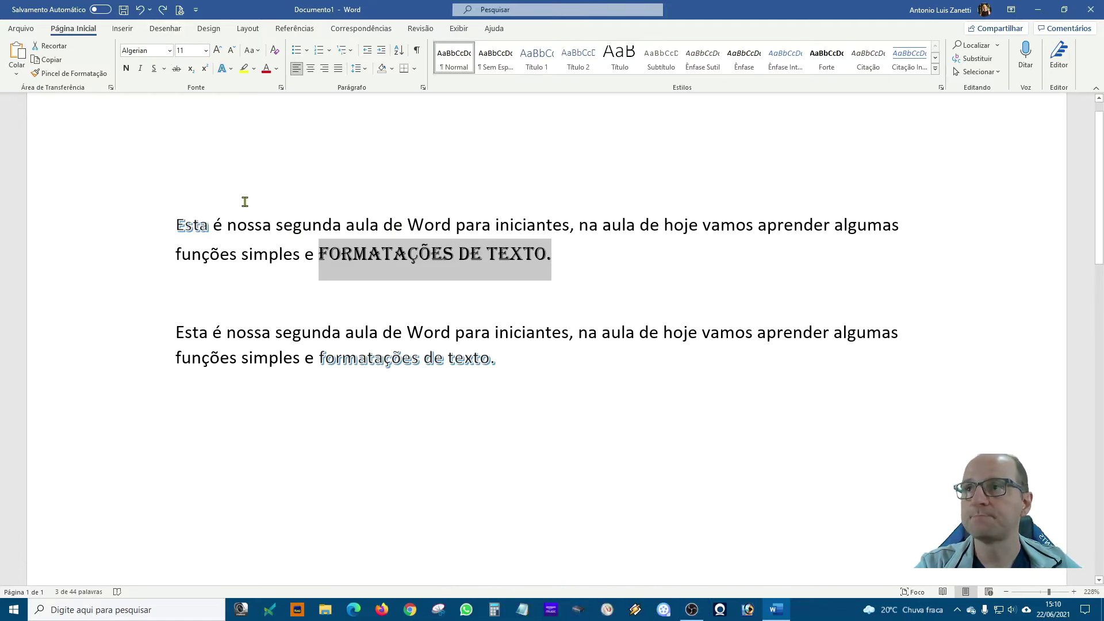
# Preview larger font sizes on "segunda" in the second paragraph and increase it stepwise to size 20
pyautogui.moveTo(343, 332); pyautogui.dragTo(275, 332)
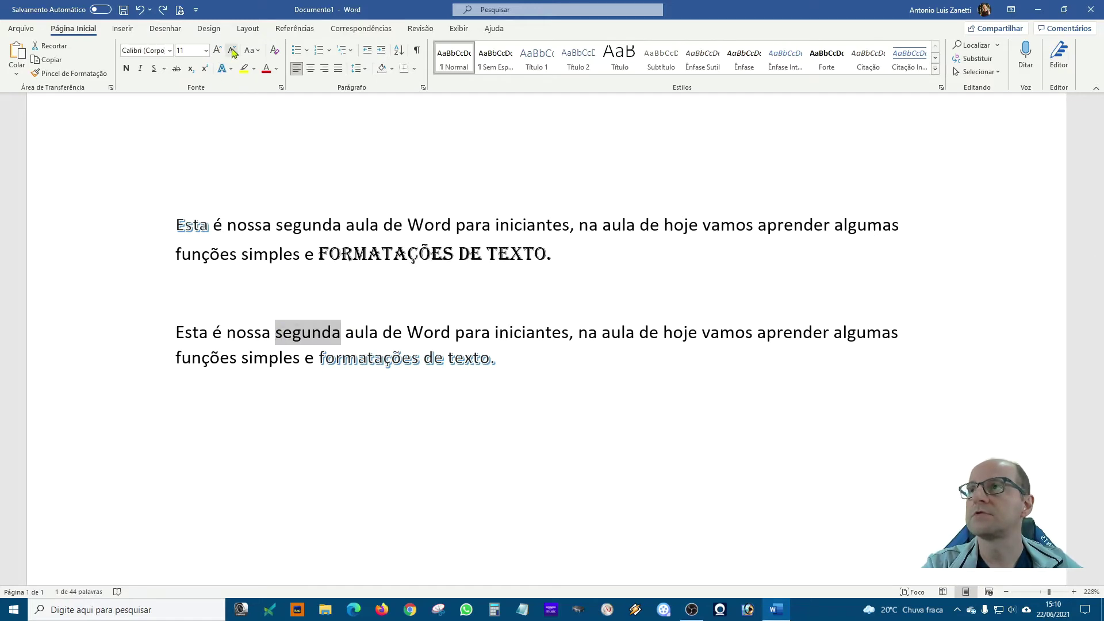
pyautogui.click(205, 51)
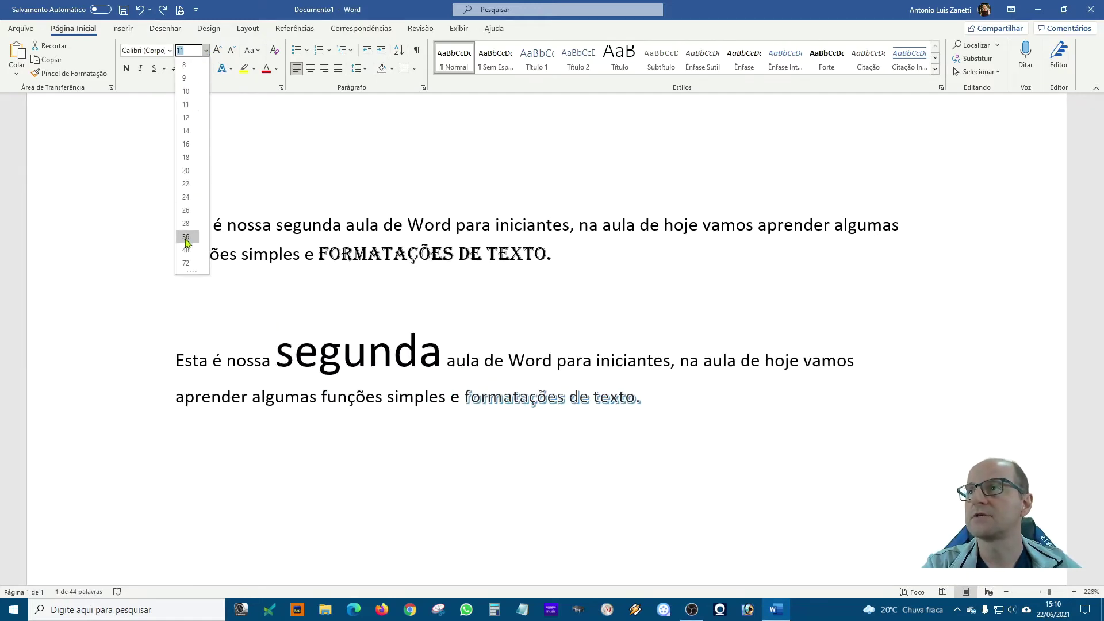
pyautogui.click(218, 53)
pyautogui.click(219, 53)
pyautogui.click(218, 53)
pyautogui.click(218, 53)
pyautogui.click(219, 53)
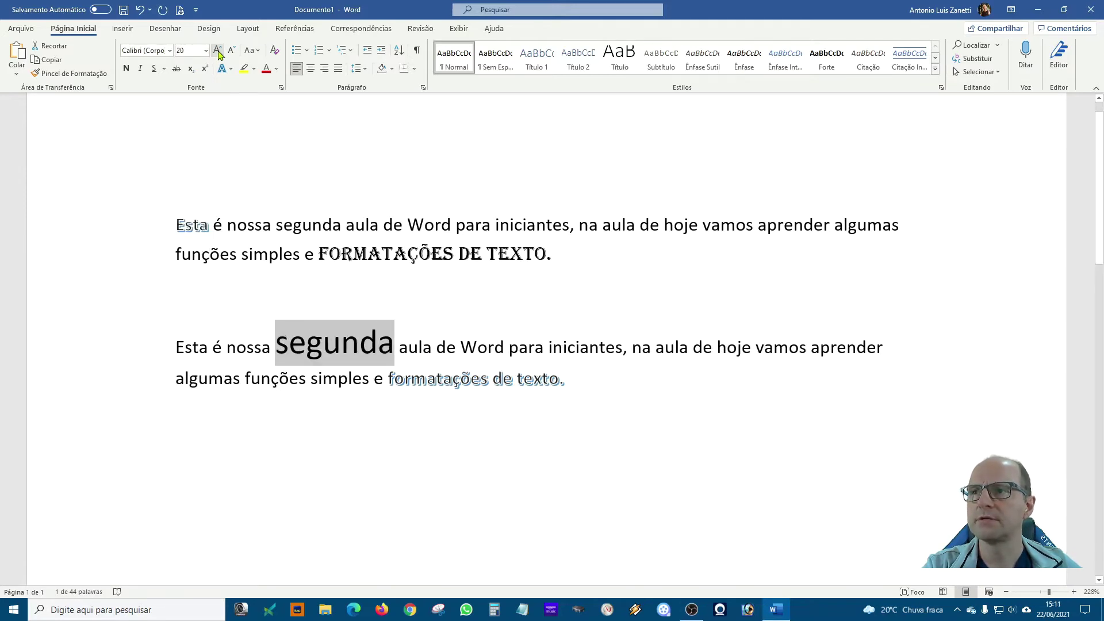
# Enter a custom font size of 21 for "segunda" in the second paragraph
pyautogui.click(190, 51)
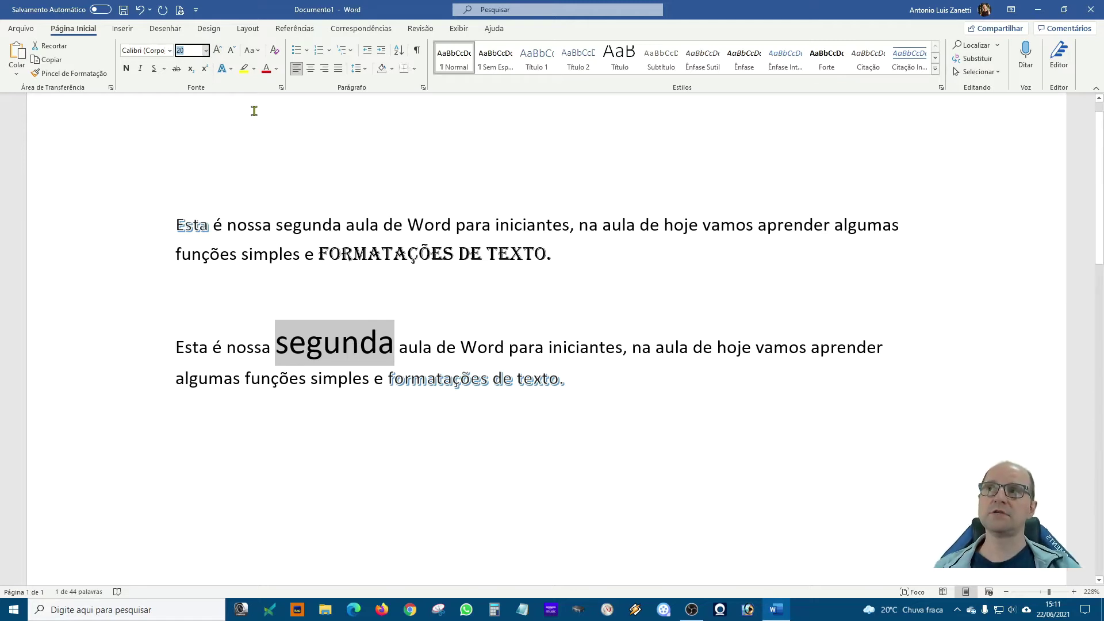
pyautogui.click(206, 50)
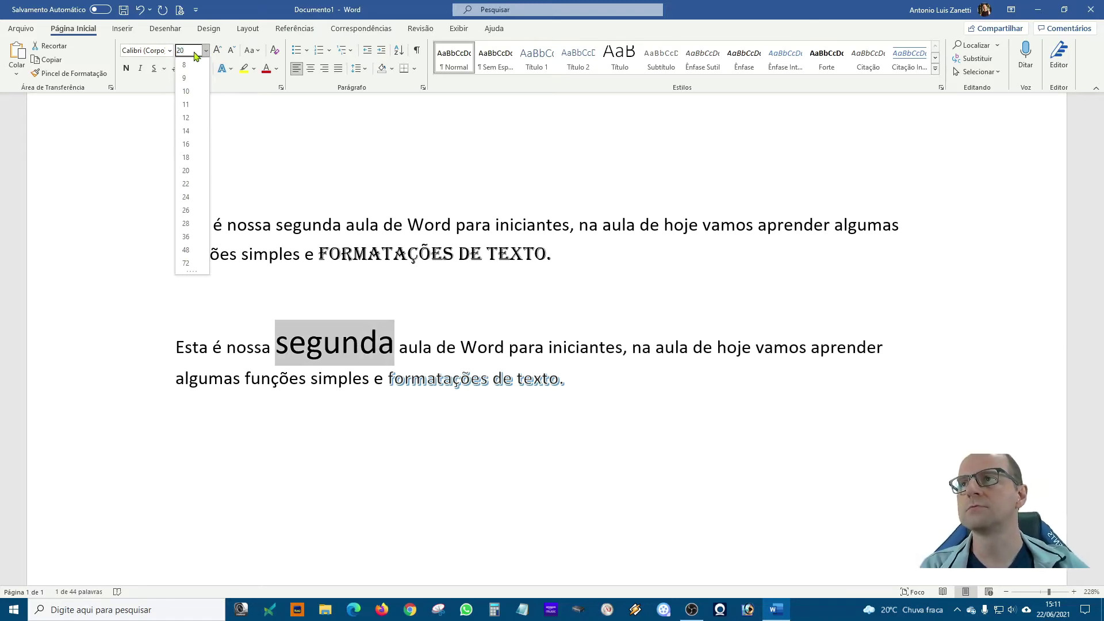
pyautogui.write('2')
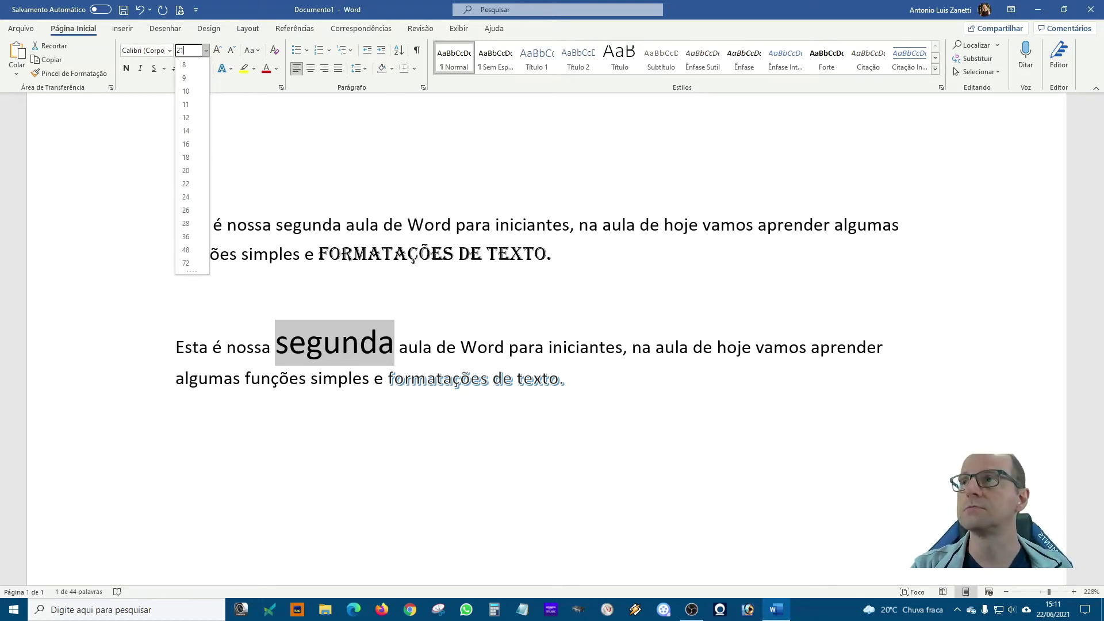
pyautogui.click(339, 162)
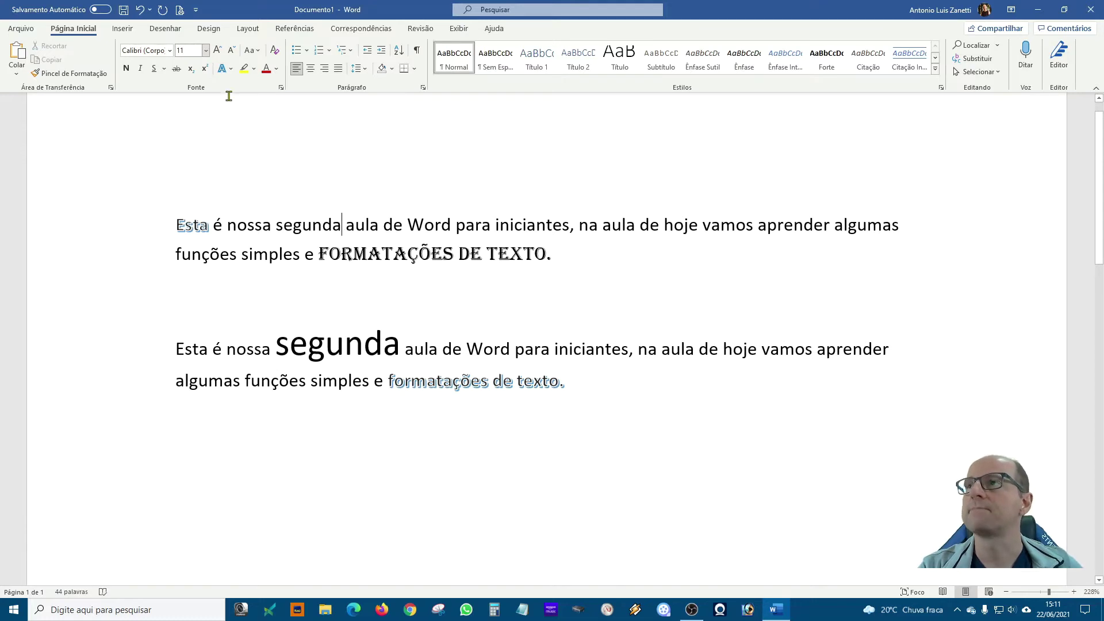
# Set the font size of "segunda" in the second paragraph to 21,5 and look through the preset sizes without choosing one
pyautogui.click(377, 354)
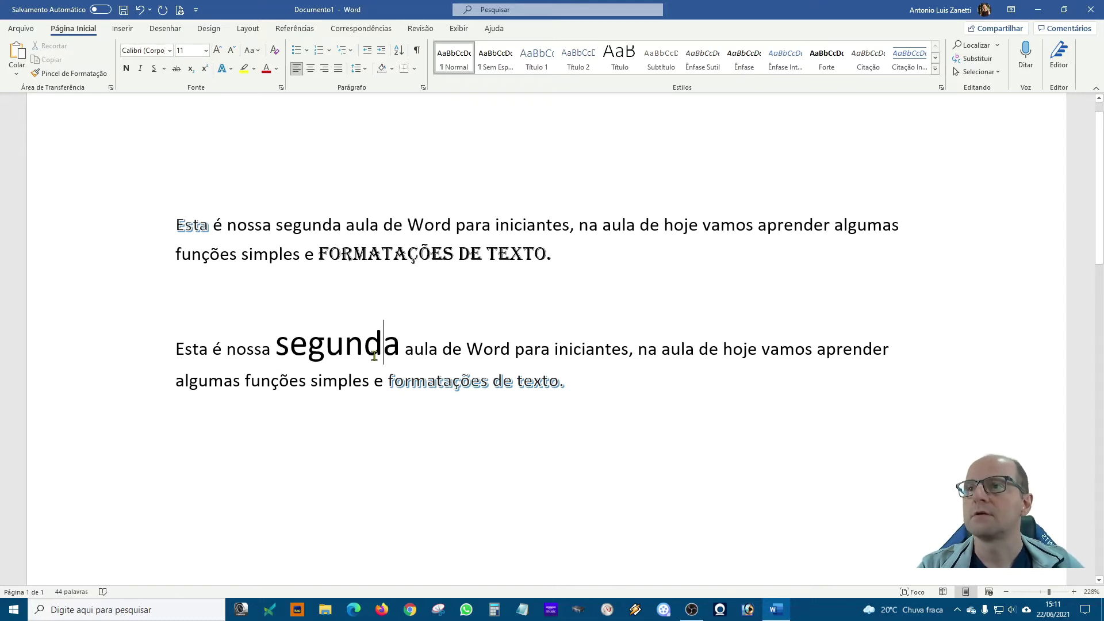
pyautogui.click(192, 50)
pyautogui.write('21')
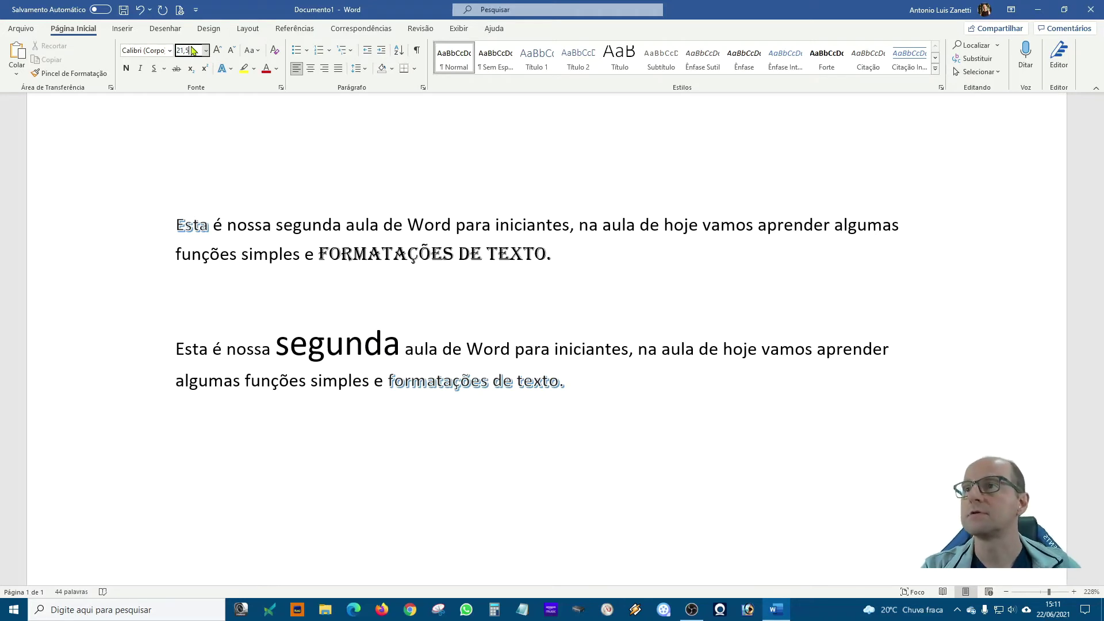
pyautogui.press('Return')
pyautogui.click(345, 361)
pyautogui.click(207, 52)
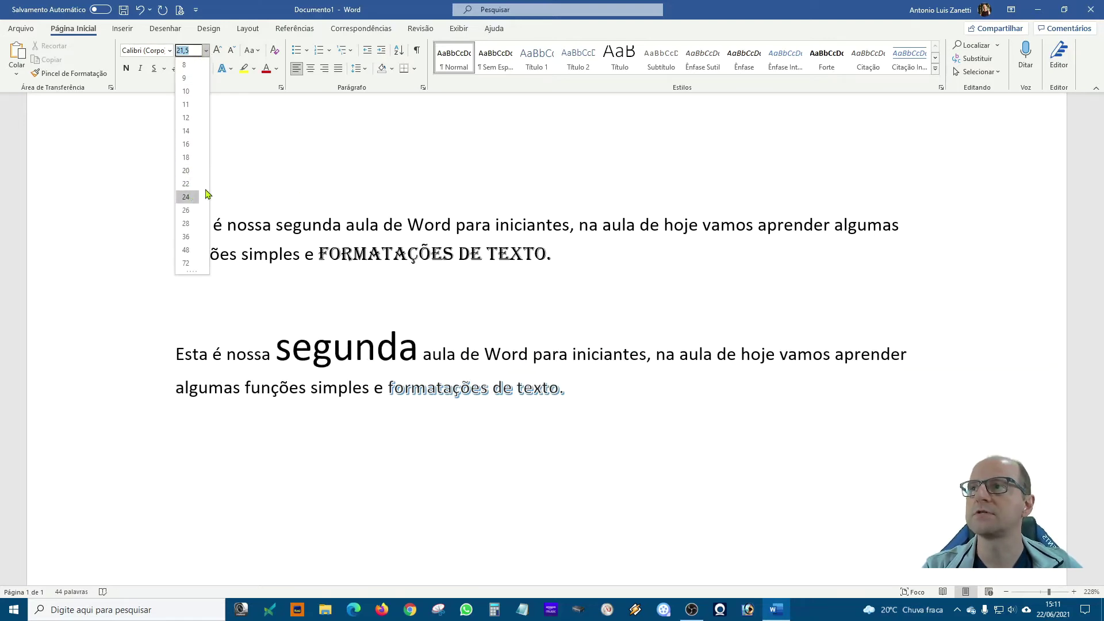
pyautogui.press('Escape')
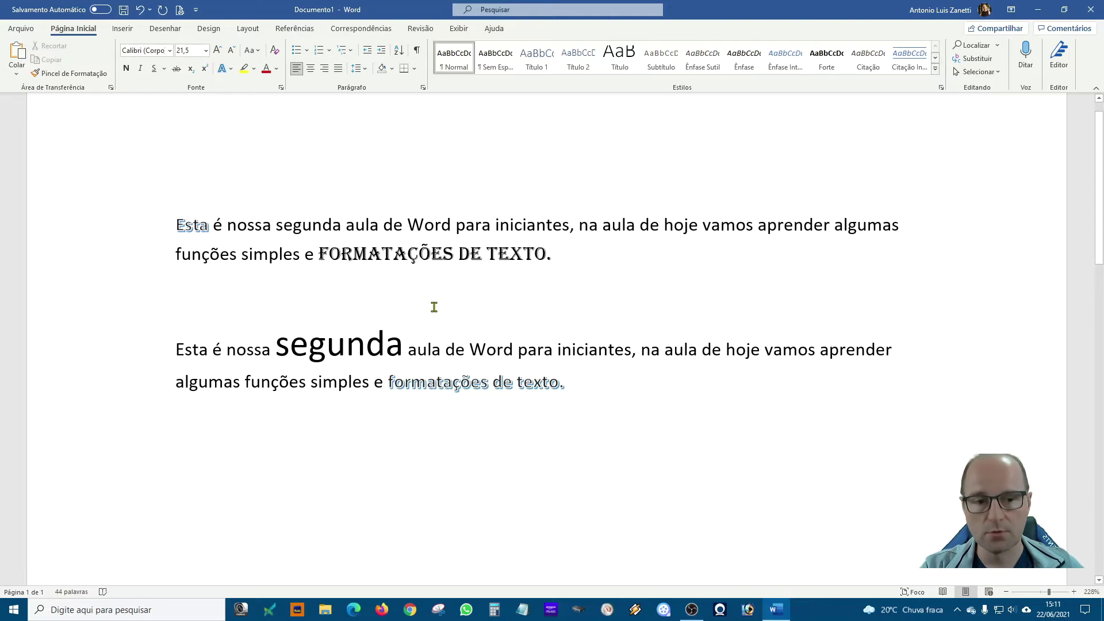
# Format the entire first paragraph as bold, italic and underlined
pyautogui.click(621, 401)
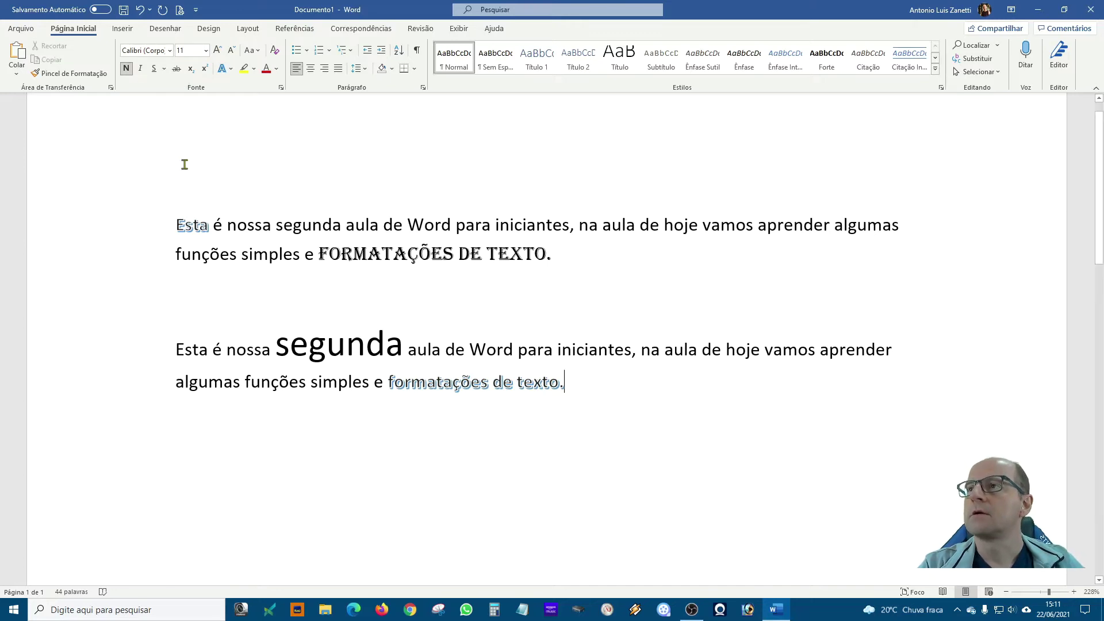
pyautogui.tripleClick(533, 254)
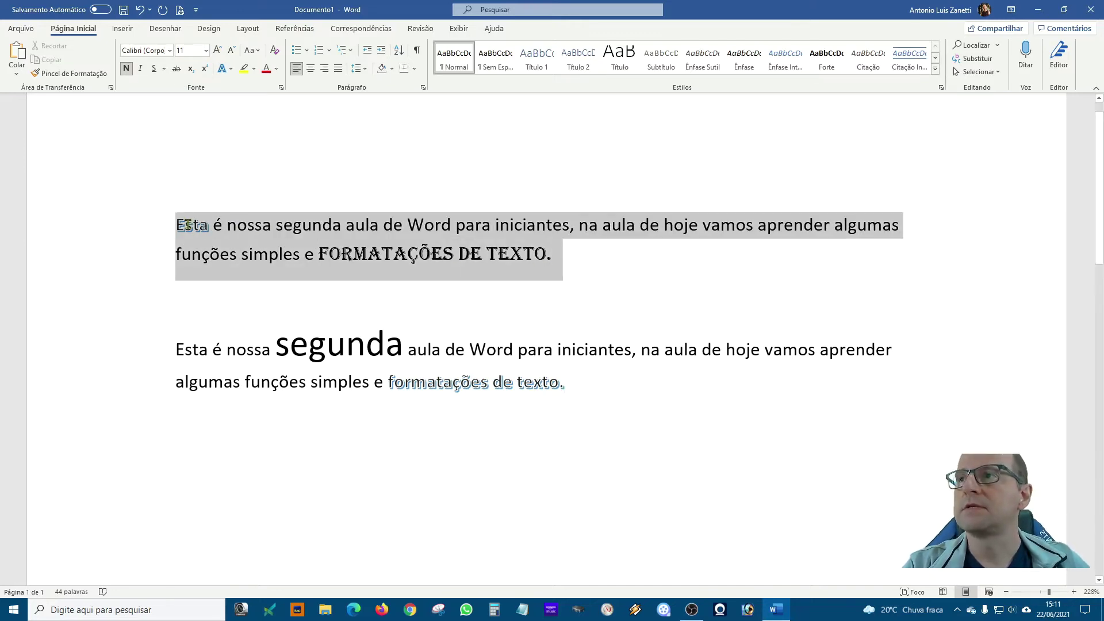
pyautogui.click(126, 69)
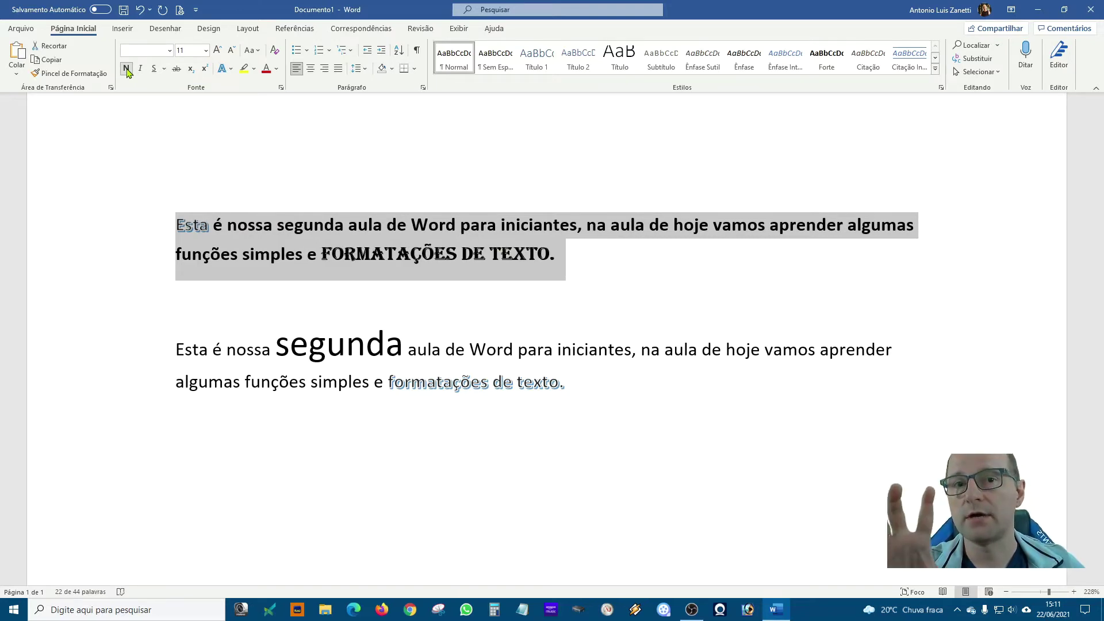
pyautogui.click(140, 70)
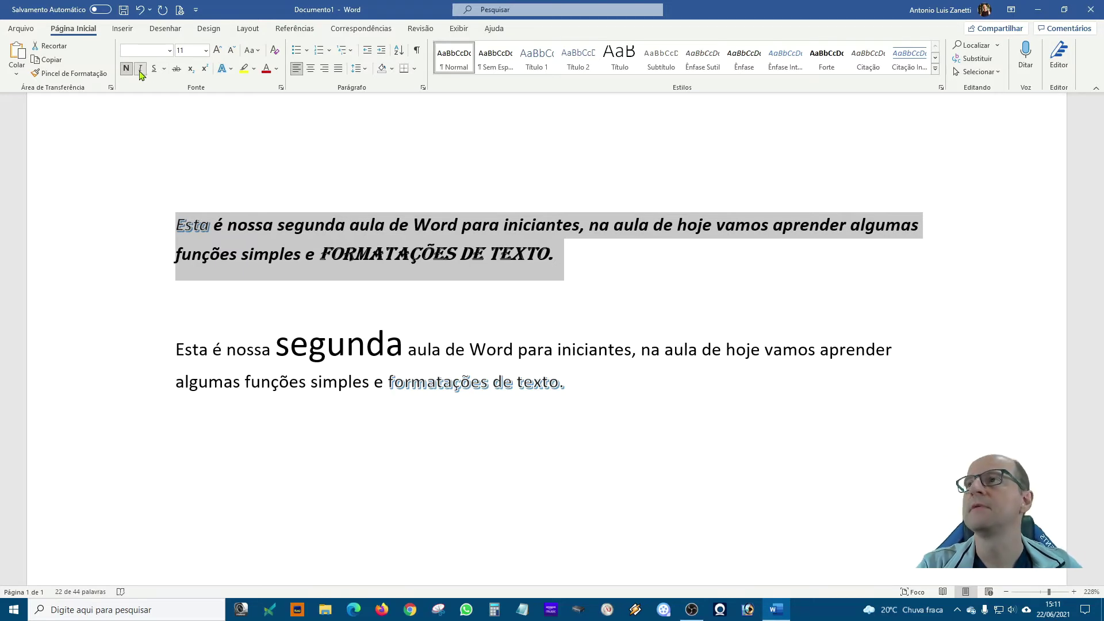
pyautogui.click(154, 70)
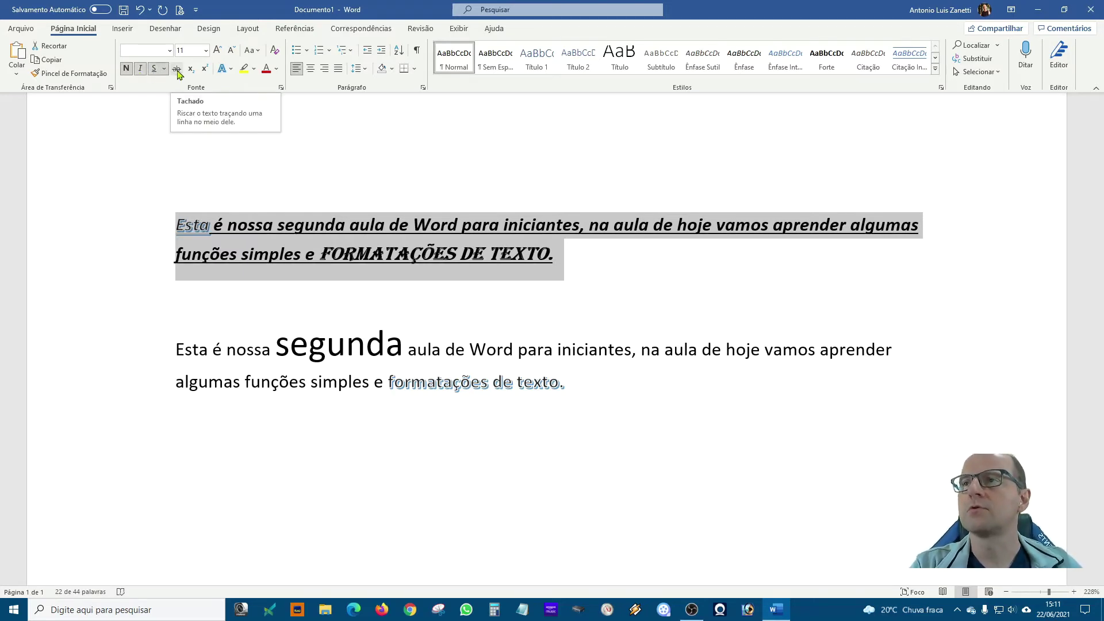
# Try strikethrough on the first paragraph, remove it and restore the underline
pyautogui.click(177, 70)
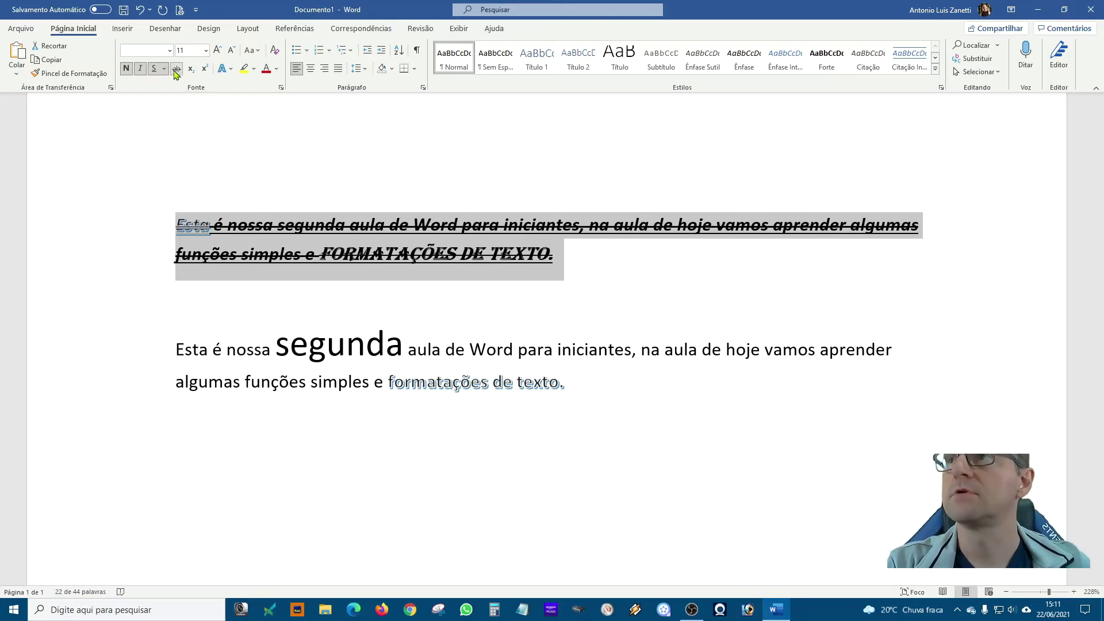
pyautogui.click(177, 70)
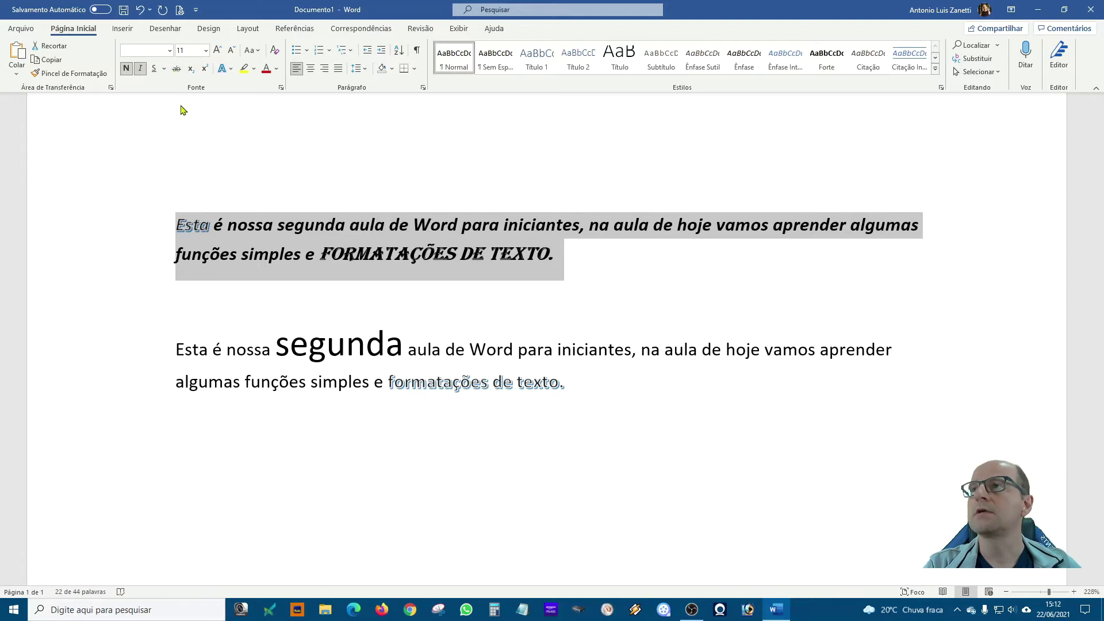
pyautogui.click(154, 69)
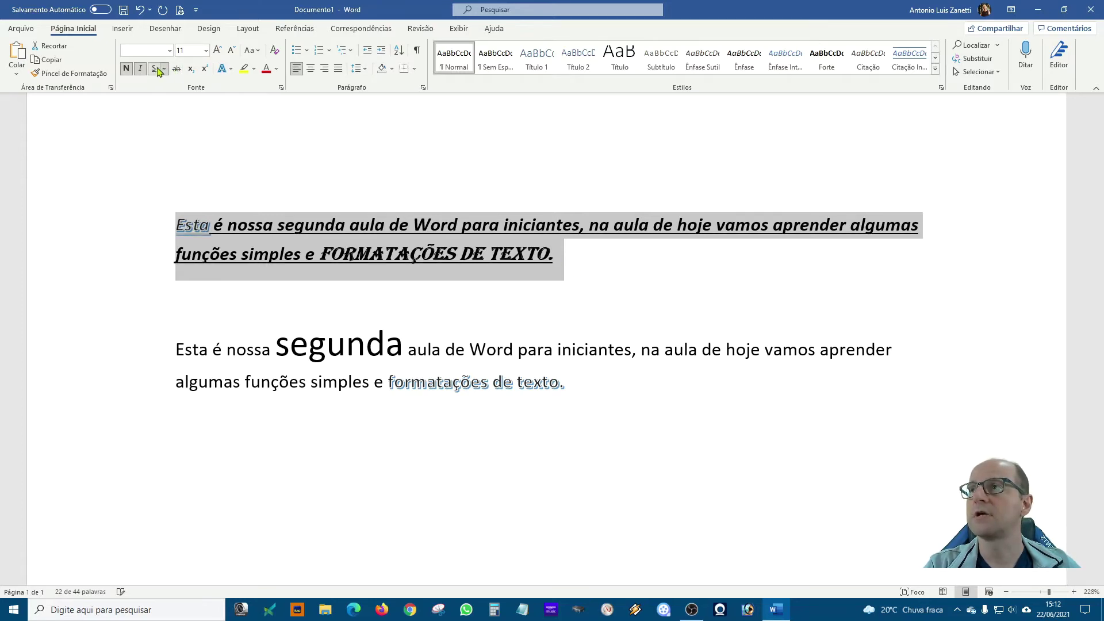
# Preview the different underline styles on the first paragraph and apply the single-line underline
pyautogui.click(166, 69)
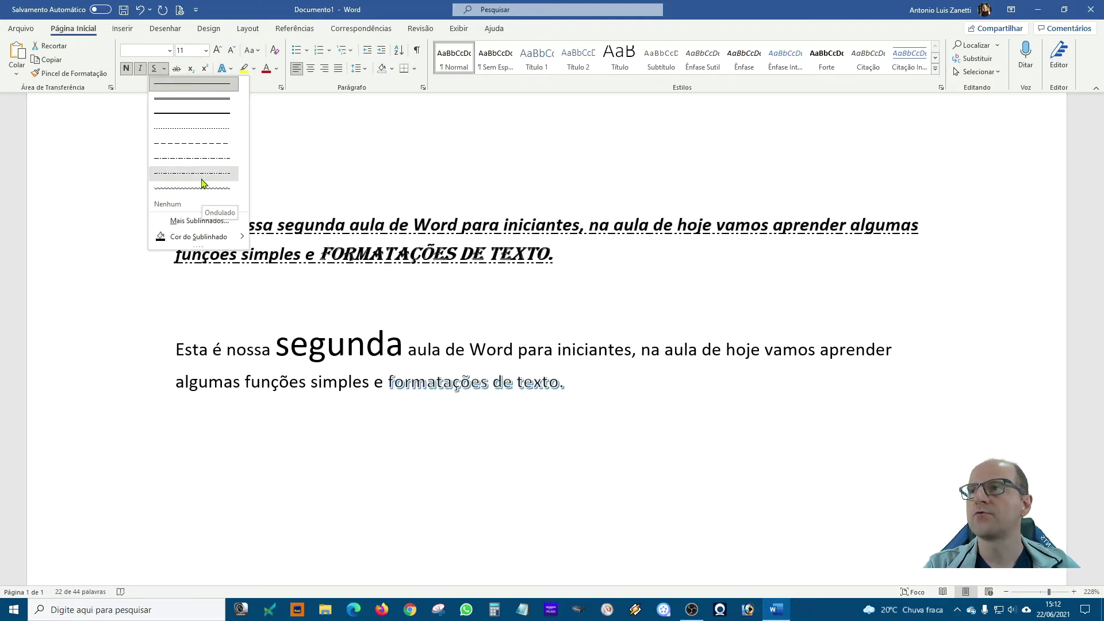
pyautogui.click(202, 85)
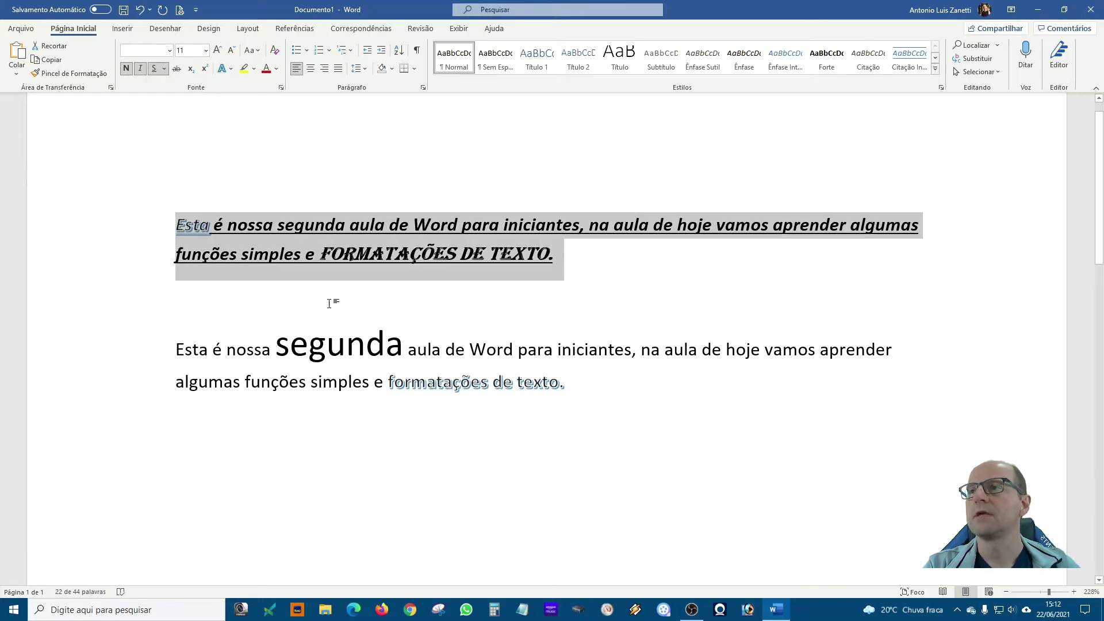
pyautogui.click(326, 263)
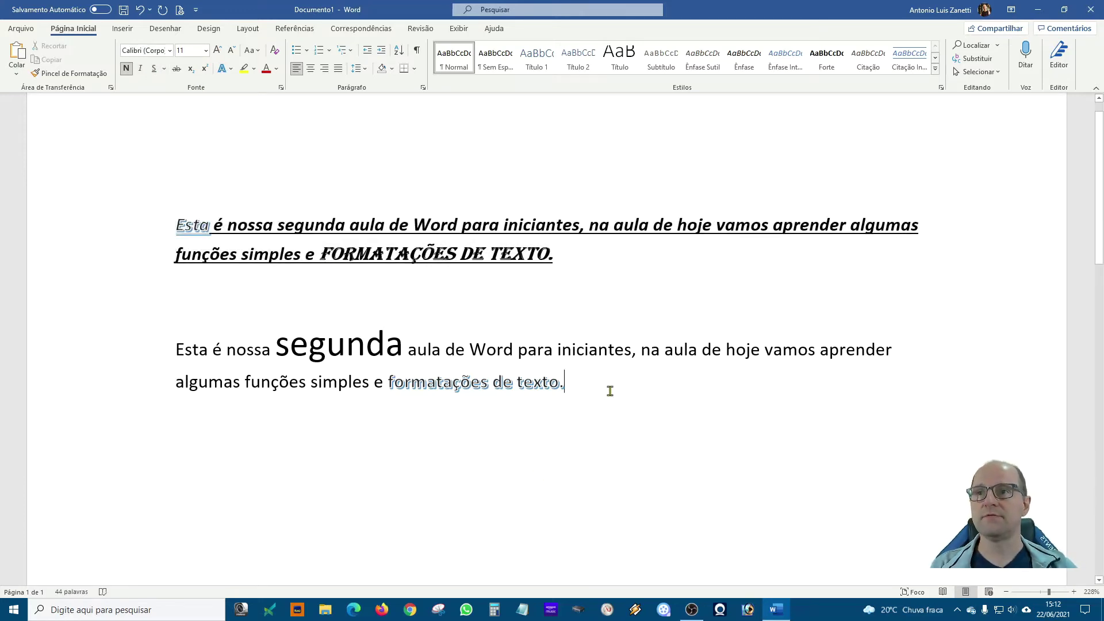
# Add a new line below the second paragraph containing "12", a tab and "h so"
pyautogui.click(715, 401)
pyautogui.press('Return')
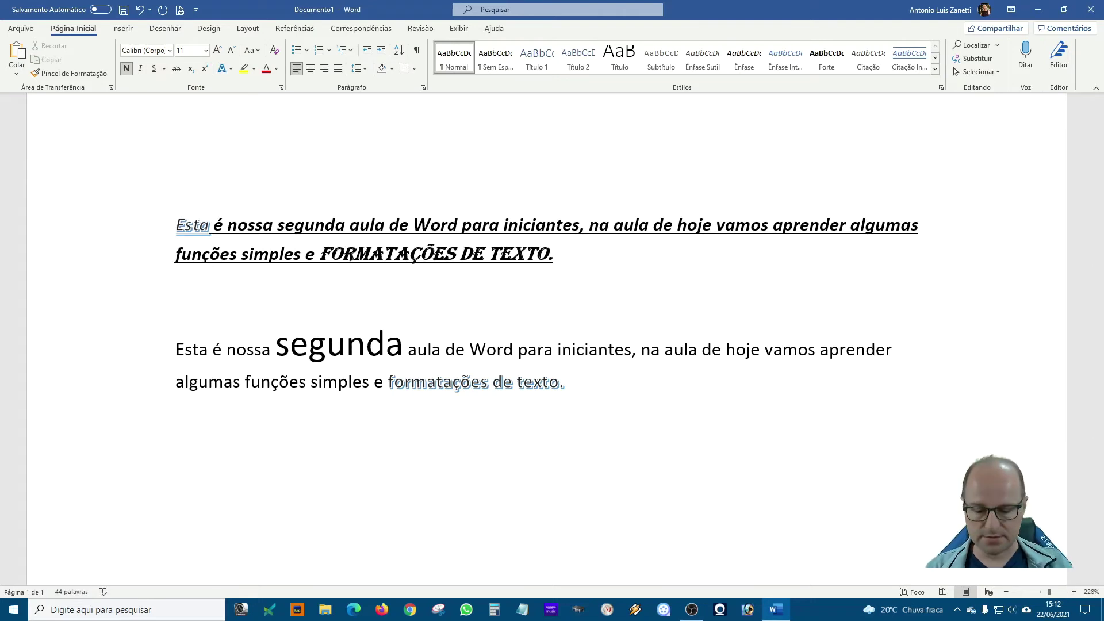
pyautogui.write('12')
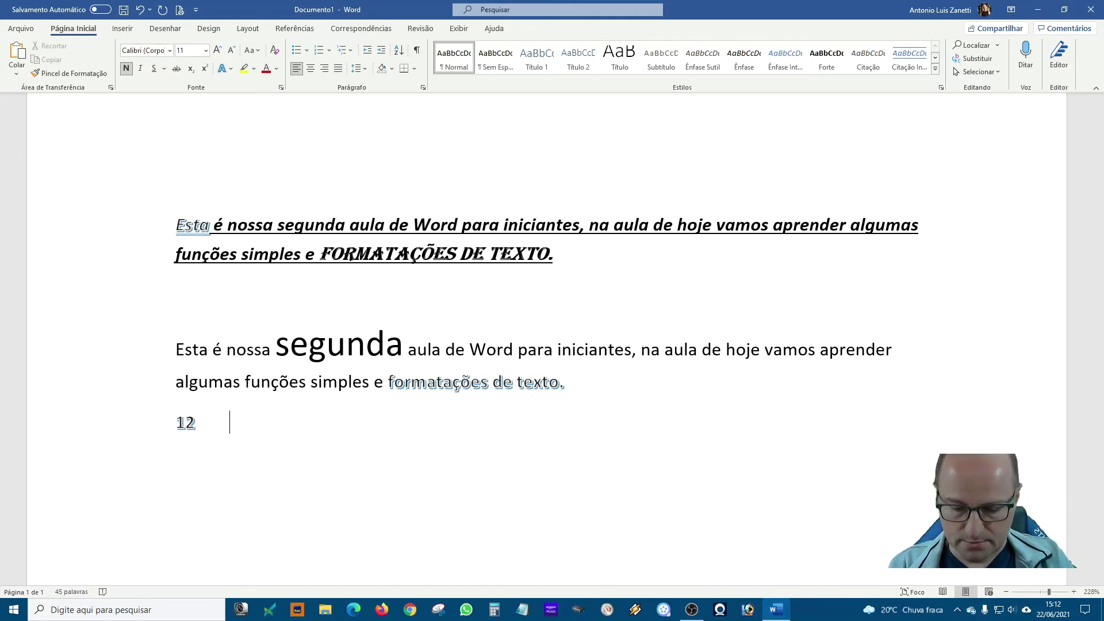
pyautogui.press('Tab')
pyautogui.write('h so')
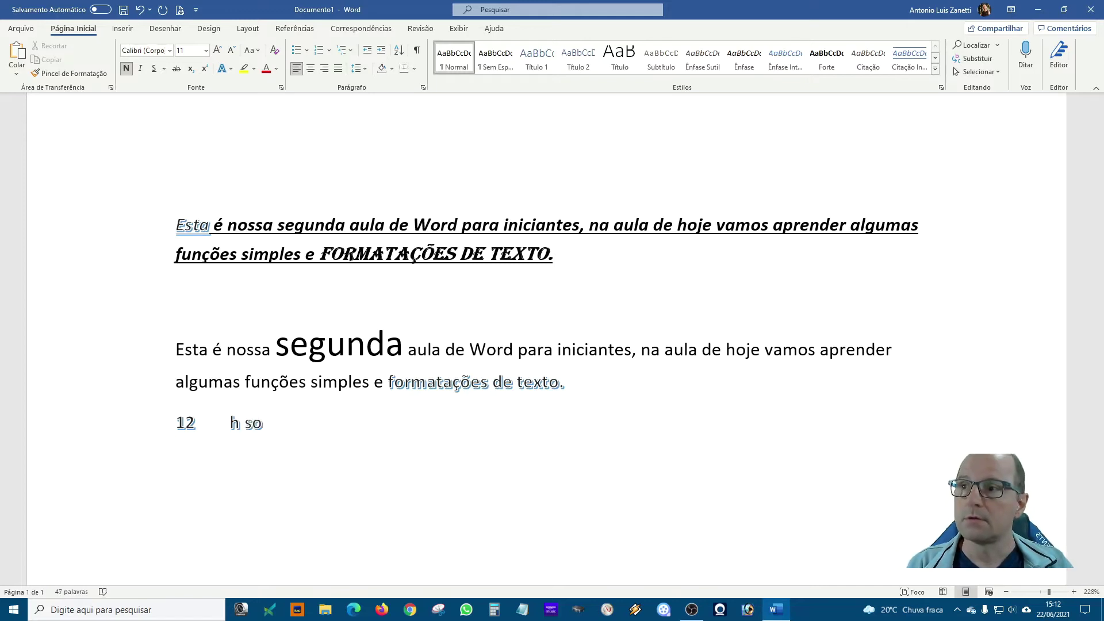
# Replace "h so" on the new last line with "H SO" in capitals
pyautogui.press('BackSpace')
pyautogui.press('BackSpace')
pyautogui.press('BackSpace')
pyautogui.press('BackSpace')
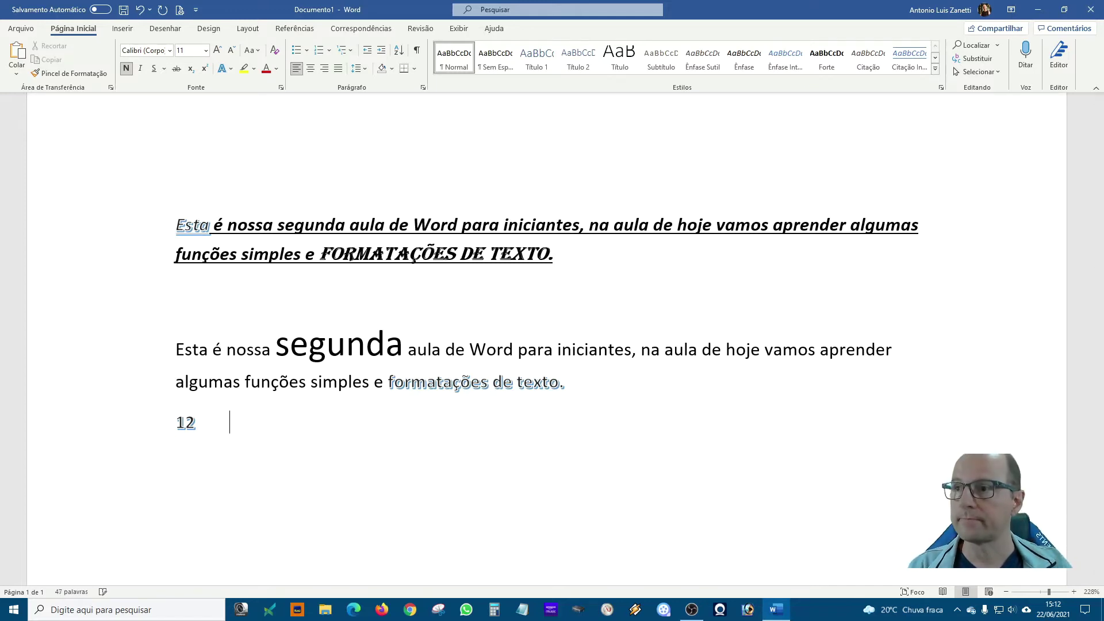
pyautogui.write('H SO')
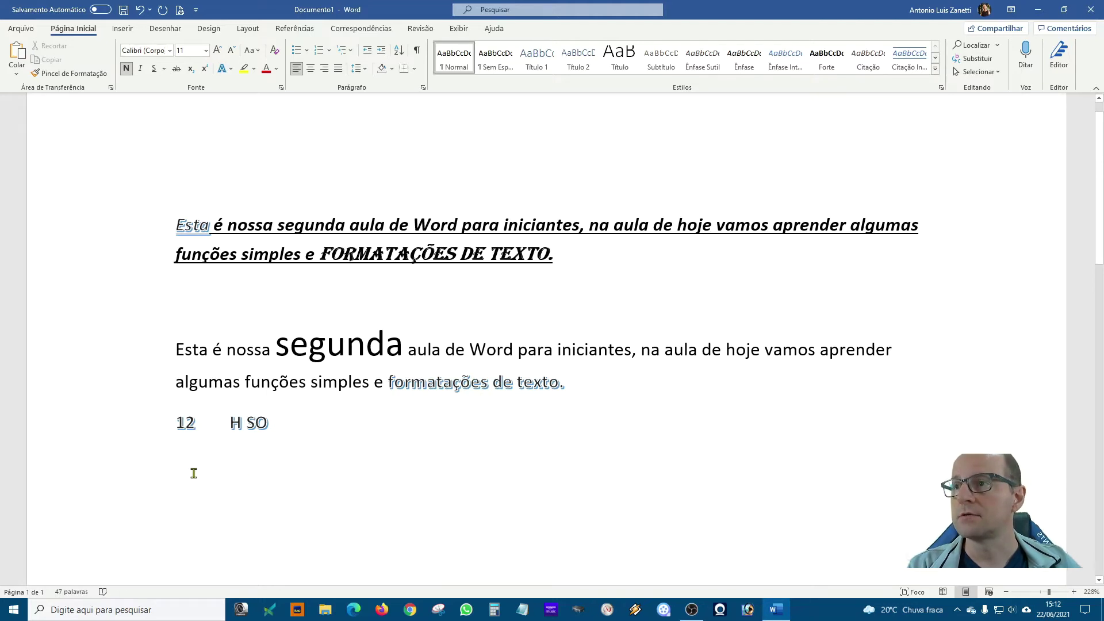
# Add a superscript 2 after "12" and a subscript 2 after "H" on the last line
pyautogui.click(206, 72)
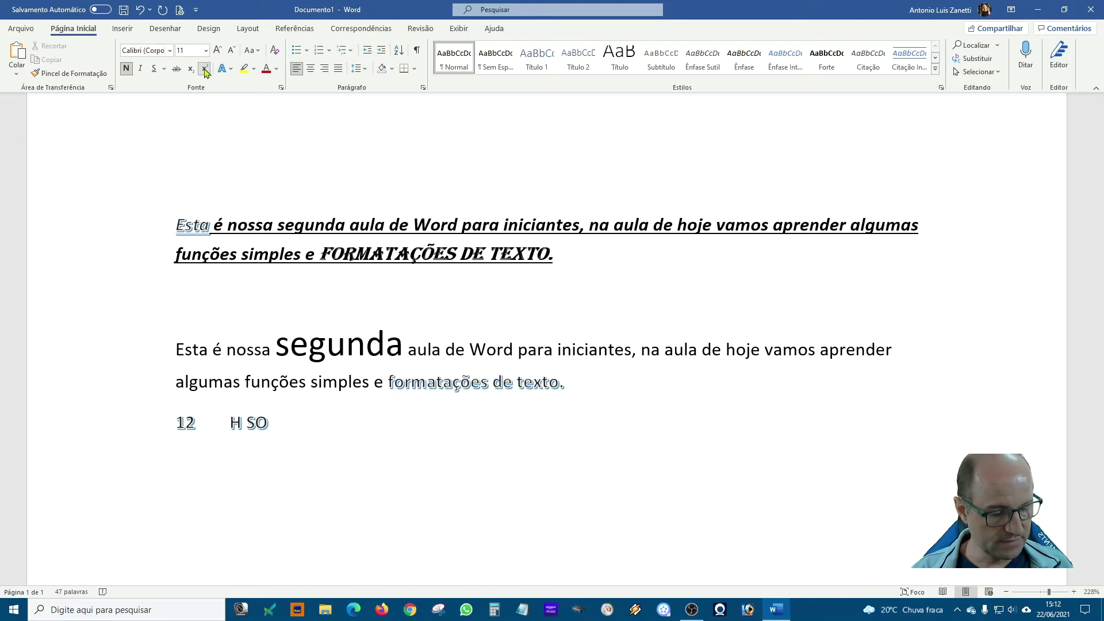
pyautogui.write('2')
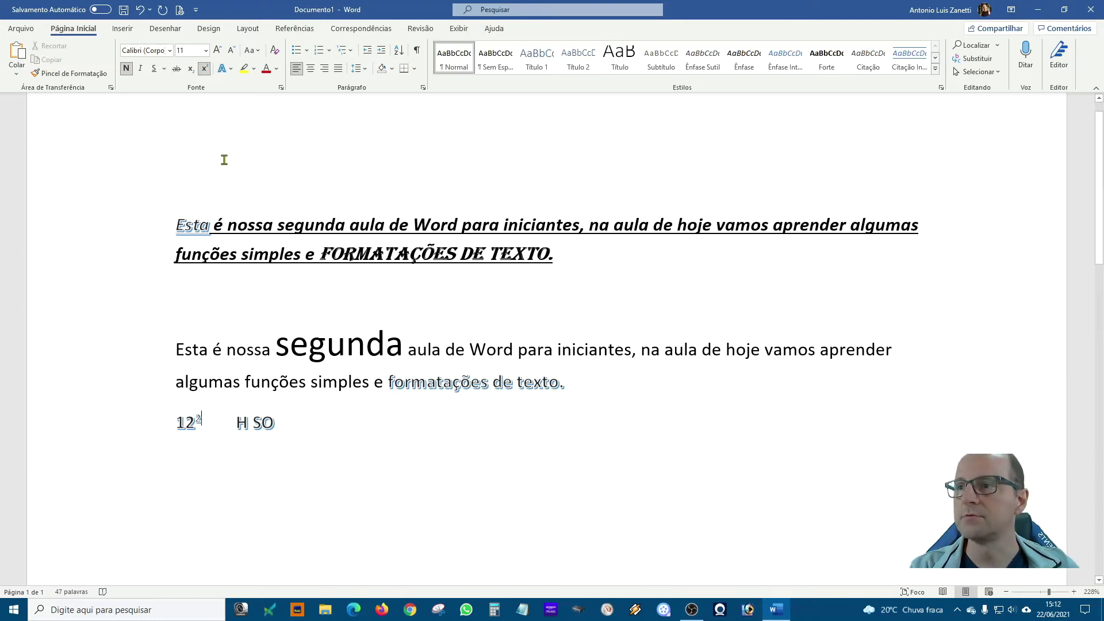
pyautogui.click(247, 423)
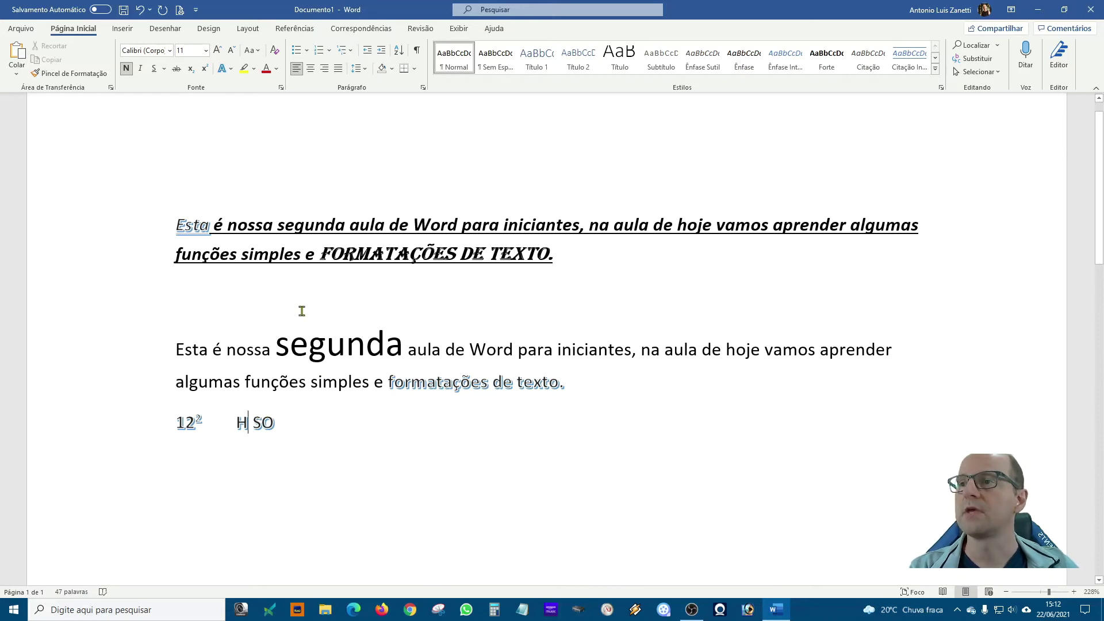
pyautogui.click(190, 69)
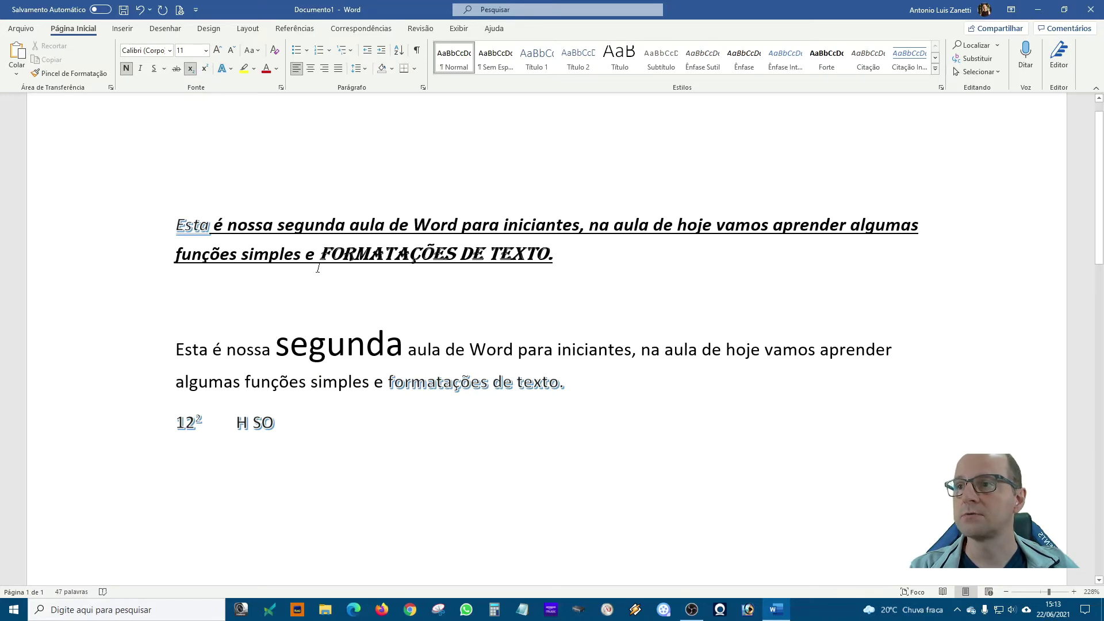
pyautogui.write('2')
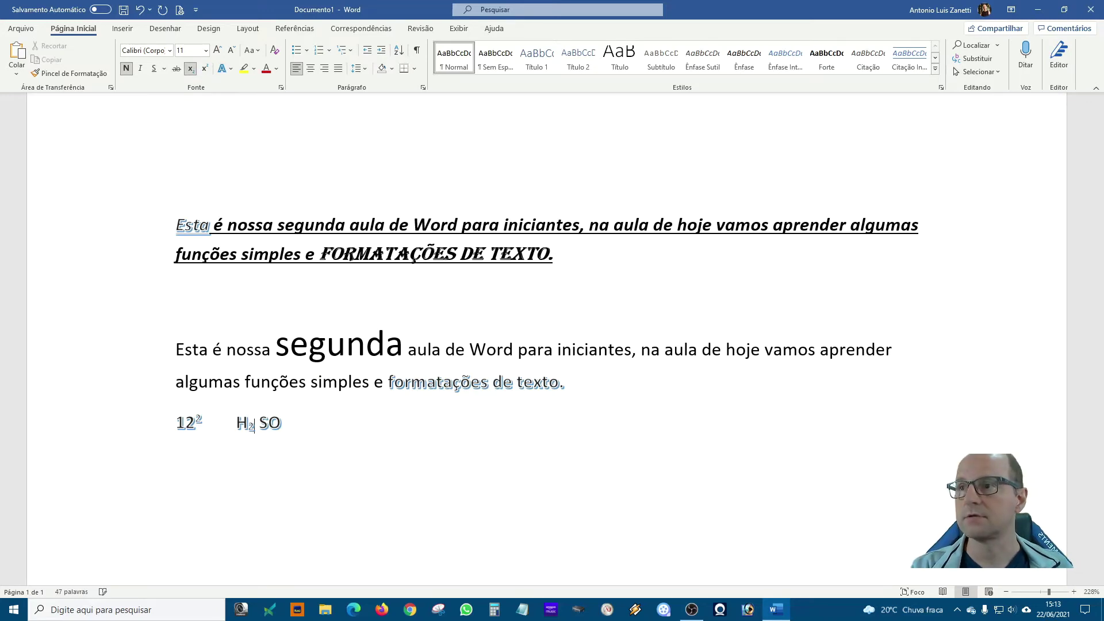
# Remove the space before "SO" and complete the sulfuric acid formula with a subscript 4 at its end
pyautogui.press('Delete')
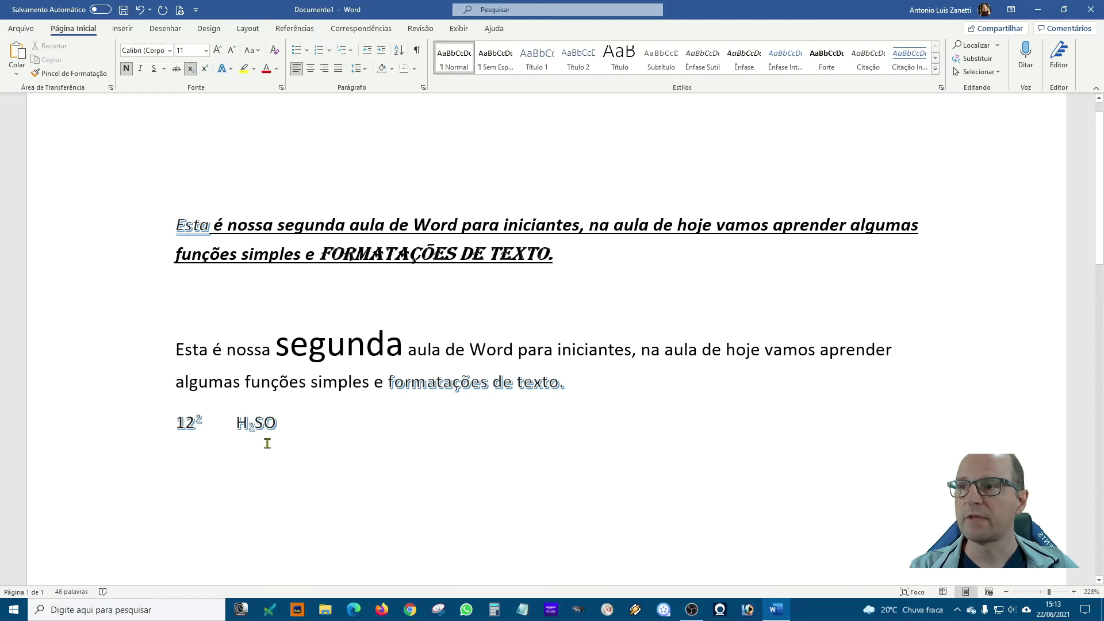
pyautogui.click(274, 427)
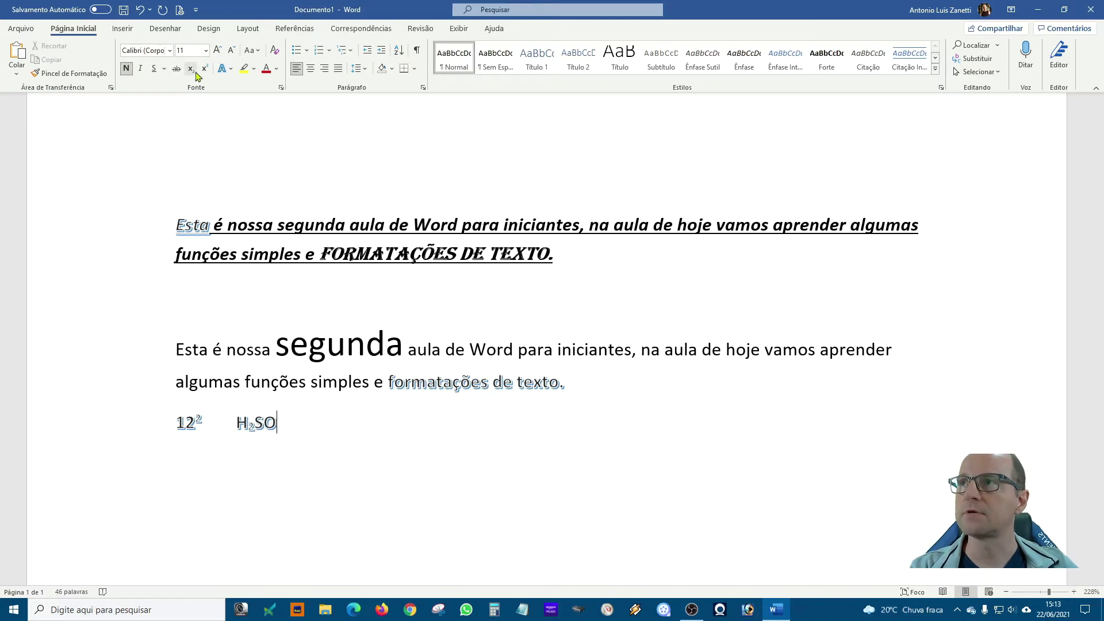
pyautogui.write('4')
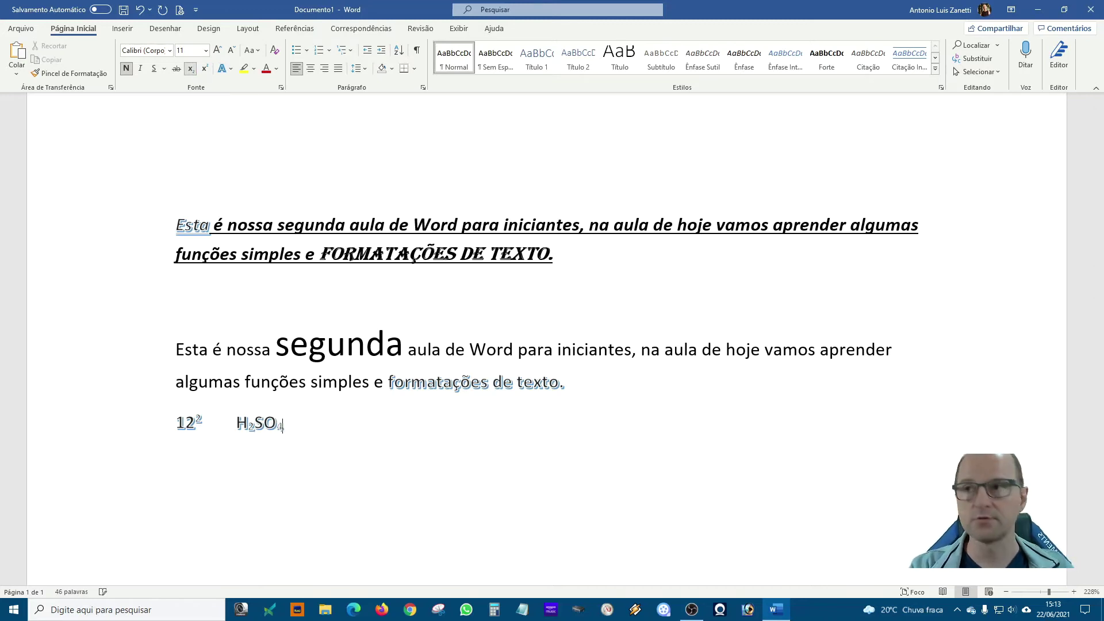
pyautogui.click(363, 396)
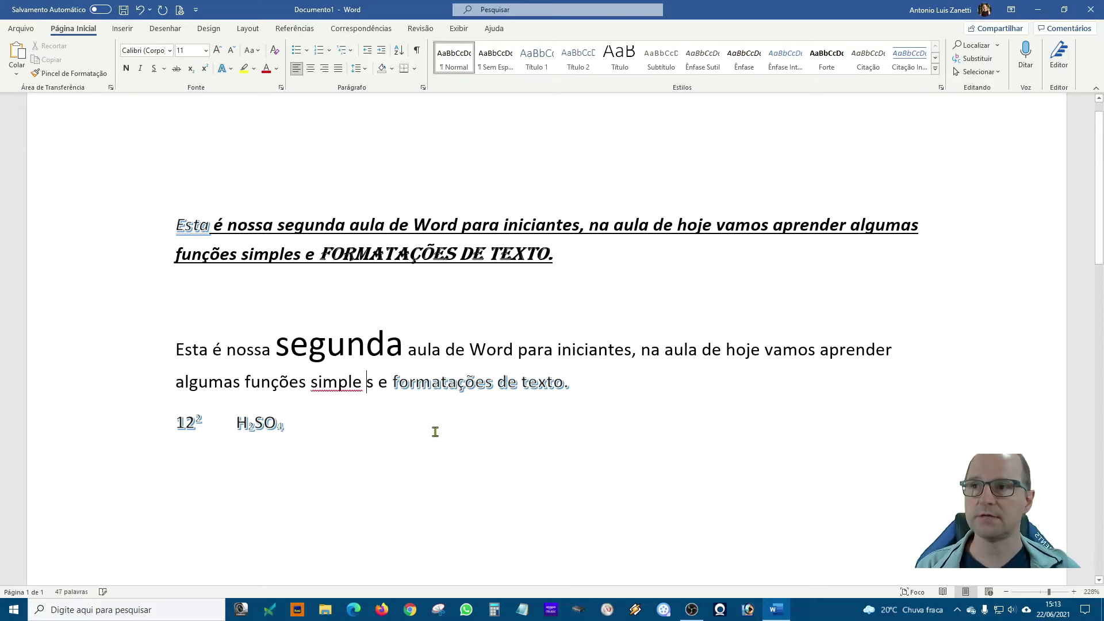
pyautogui.press('BackSpace')
pyautogui.click(284, 423)
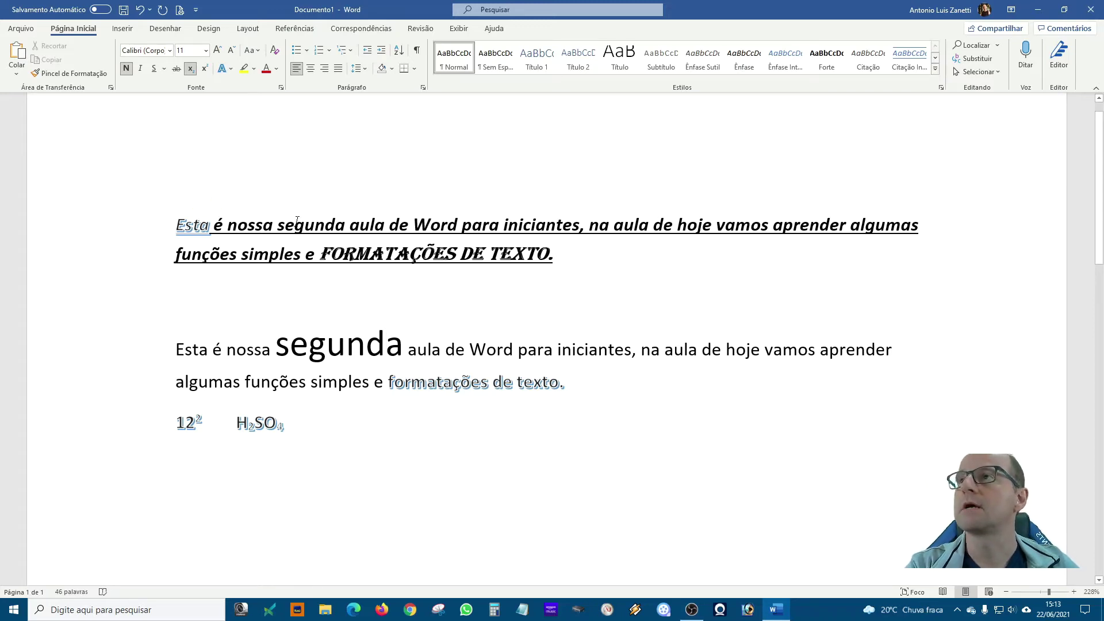
# Look through the text effects gallery without applying an effect, and select the first paragraph
pyautogui.click(232, 71)
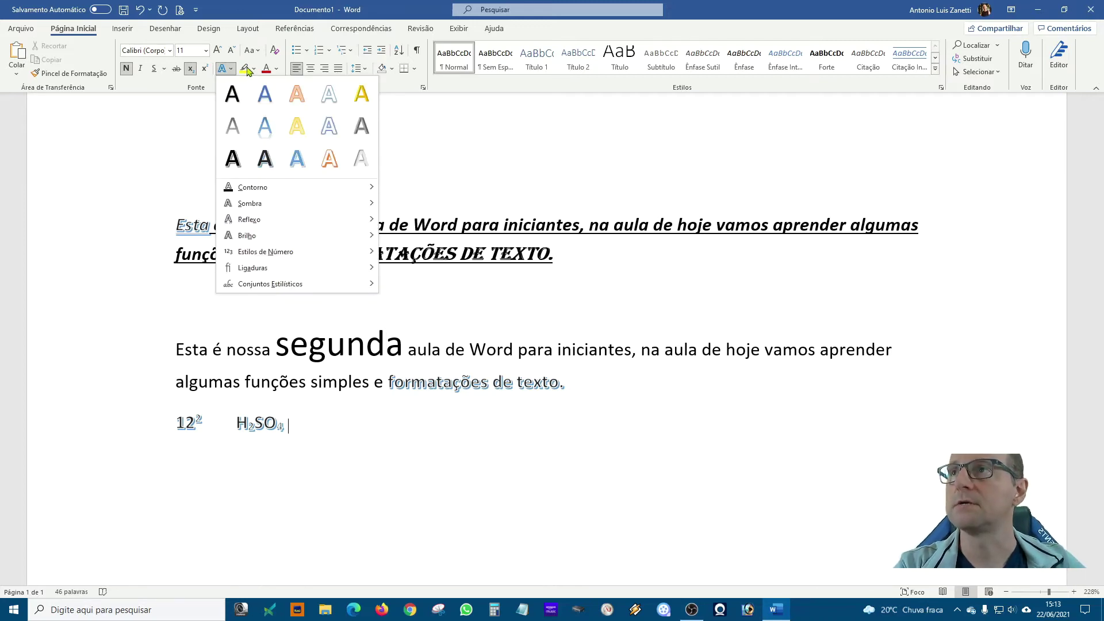
pyautogui.click(511, 190)
pyautogui.moveTo(559, 266); pyautogui.dragTo(175, 226)
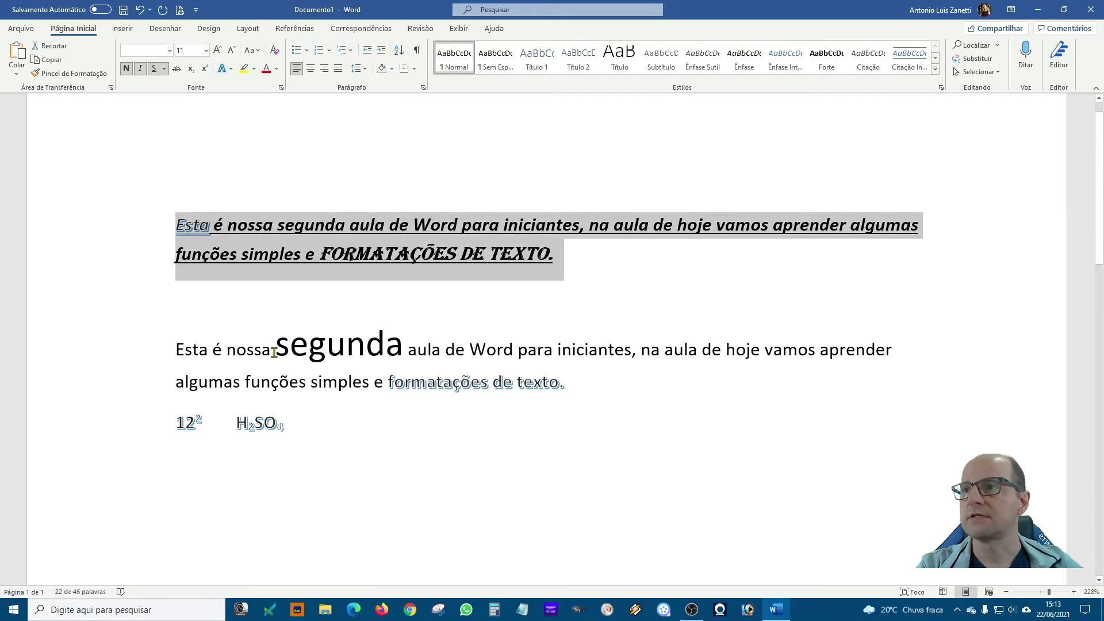
# Highlight "Esta é nossa" at the start of the second paragraph in turquoise
pyautogui.moveTo(275, 351); pyautogui.dragTo(175, 351)
pyautogui.click(254, 69)
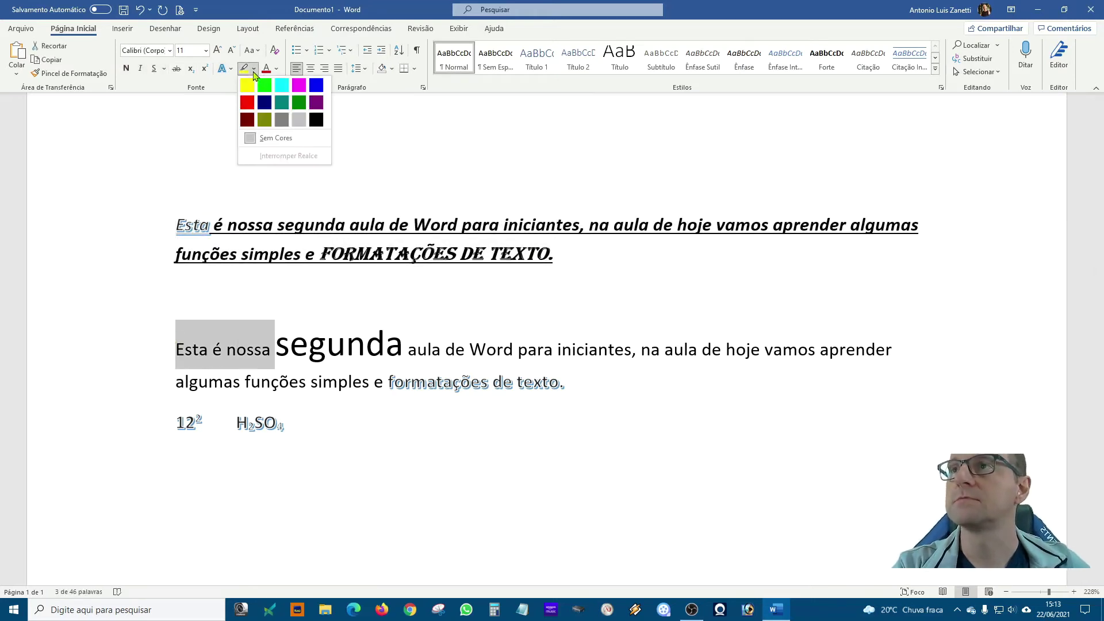
pyautogui.click(286, 91)
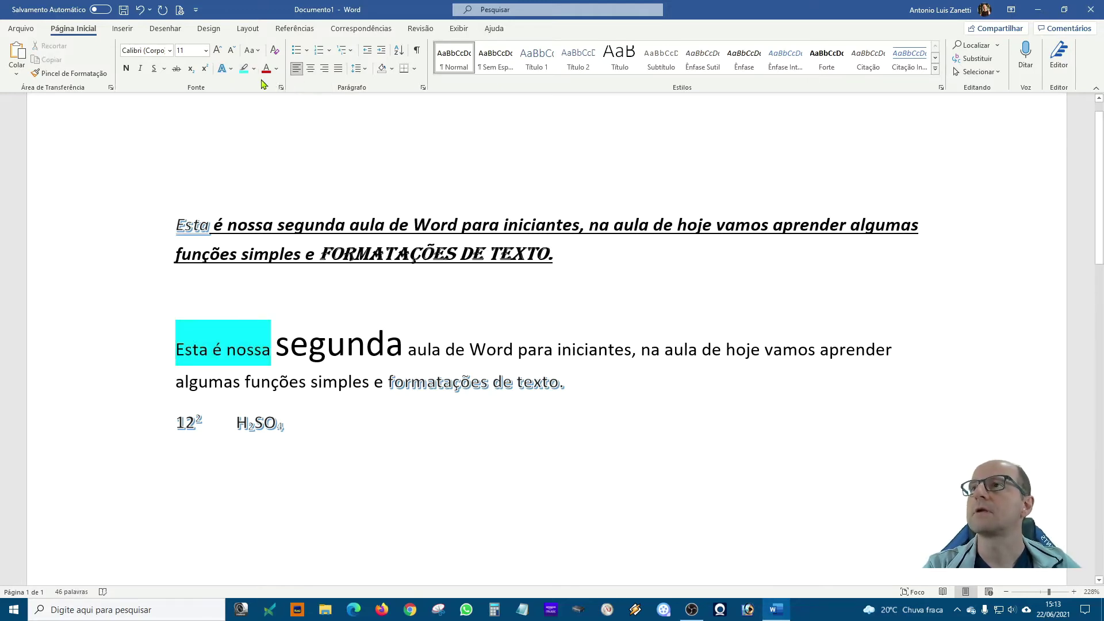
# Change the font color of "aula de Word para iniciantes" in the second paragraph to the standard red
pyautogui.moveTo(409, 352); pyautogui.dragTo(598, 355)
pyautogui.click(277, 69)
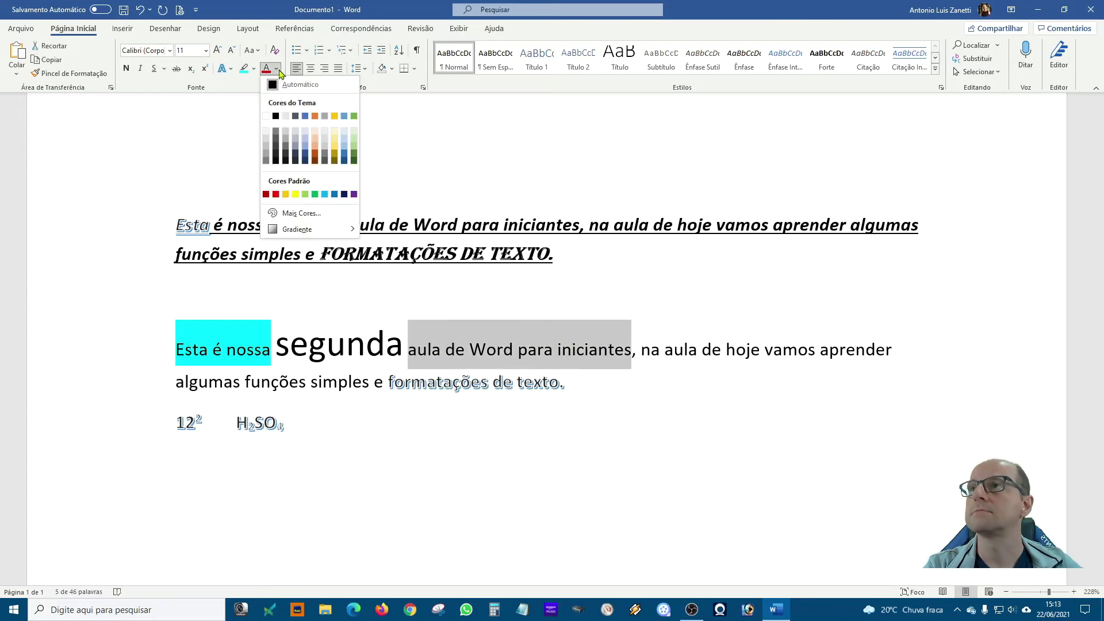
pyautogui.click(276, 194)
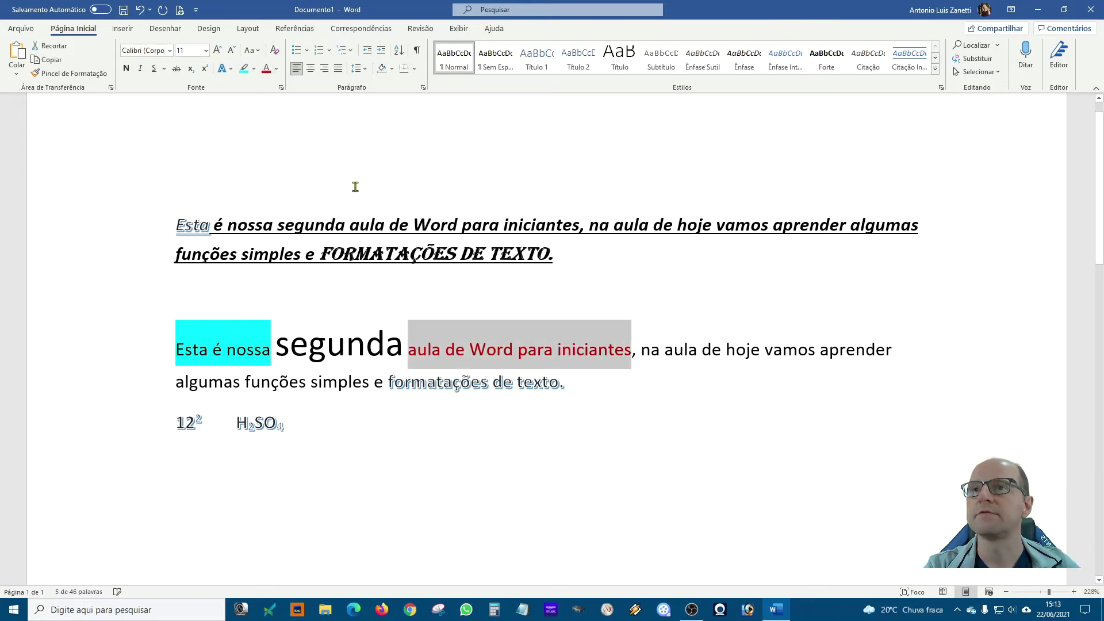
# Change the font color of "aprender" in the second paragraph to the custom dark green #104C42
pyautogui.moveTo(894, 351); pyautogui.dragTo(821, 362)
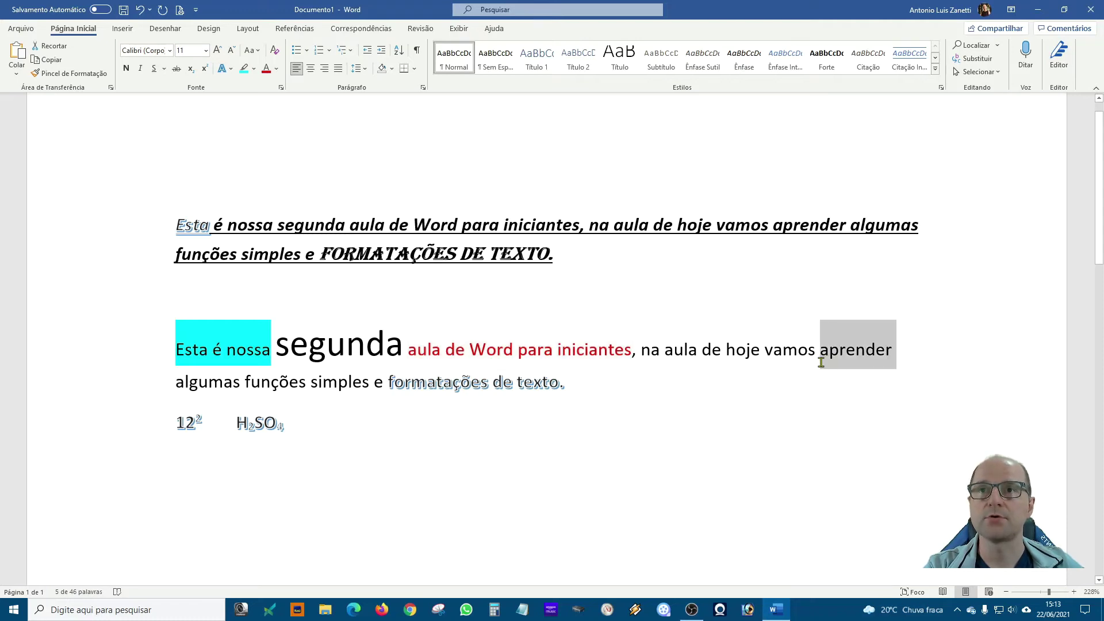
pyautogui.click(276, 72)
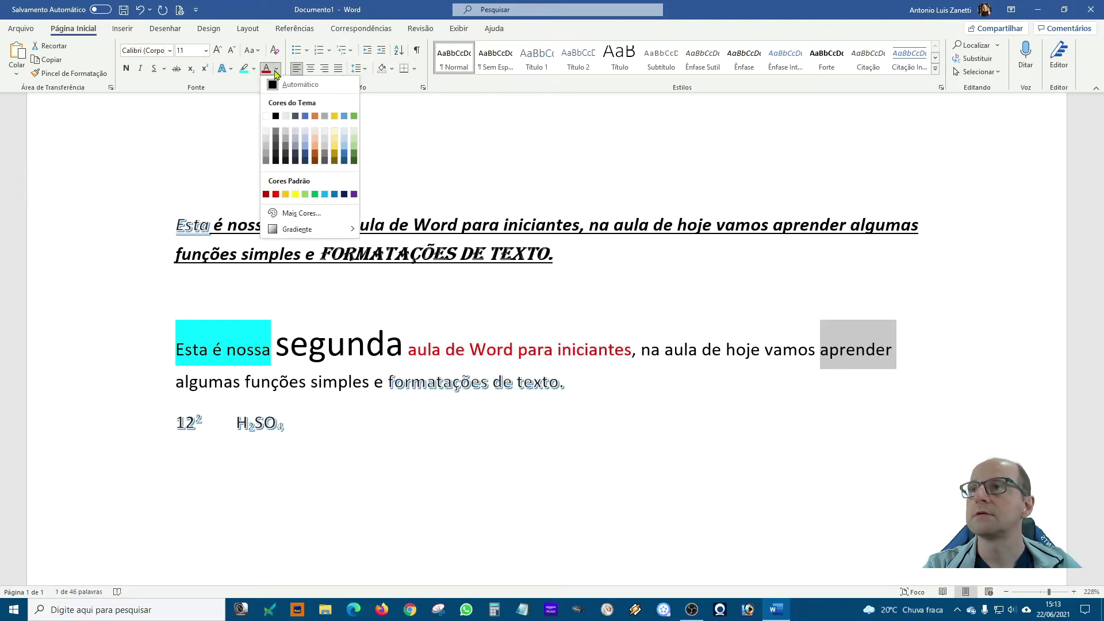
pyautogui.click(302, 213)
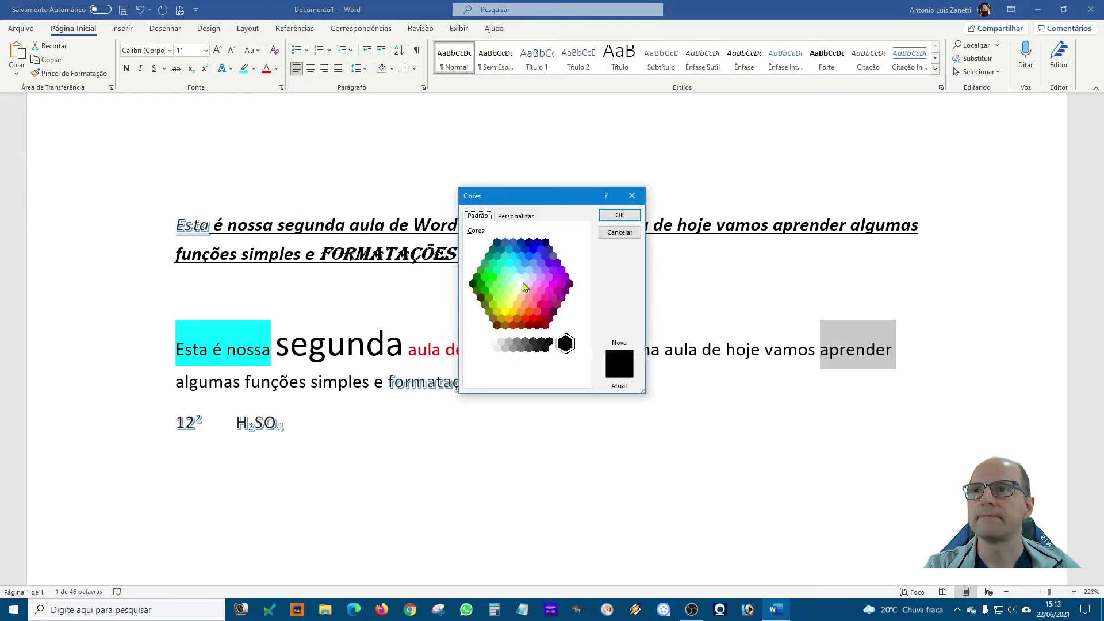
pyautogui.click(510, 216)
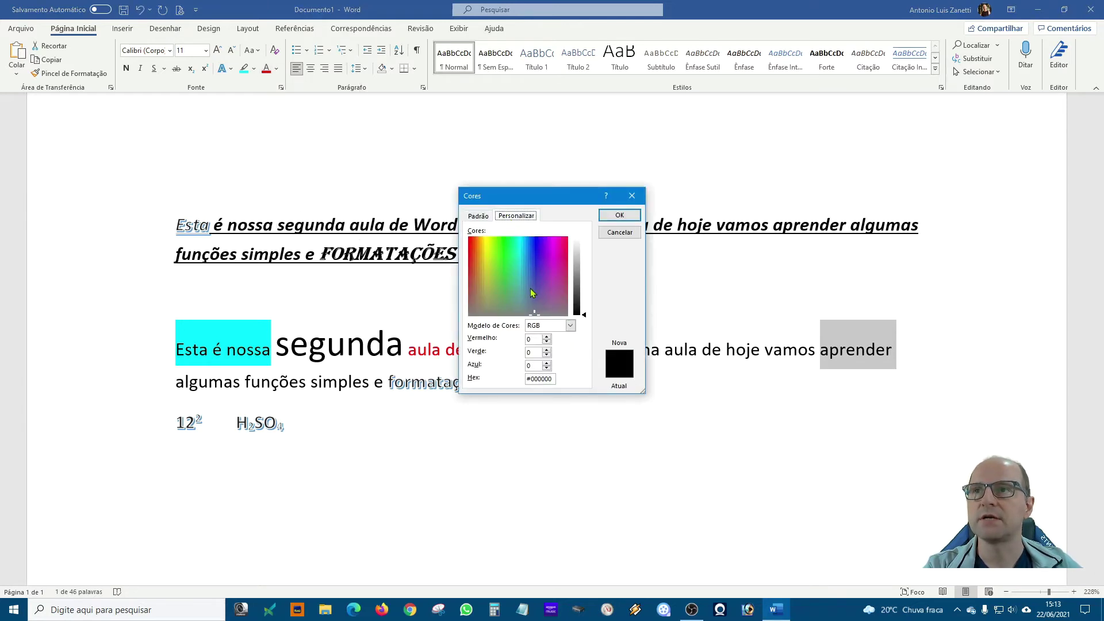
pyautogui.moveTo(509, 279); pyautogui.dragTo(515, 263)
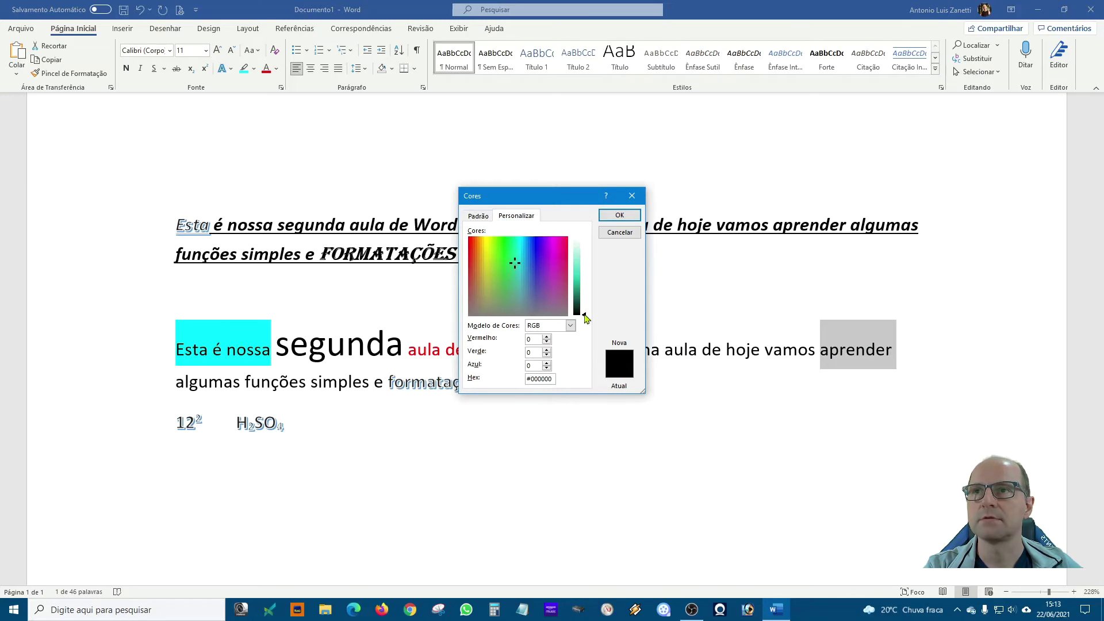
pyautogui.moveTo(585, 319); pyautogui.dragTo(587, 306)
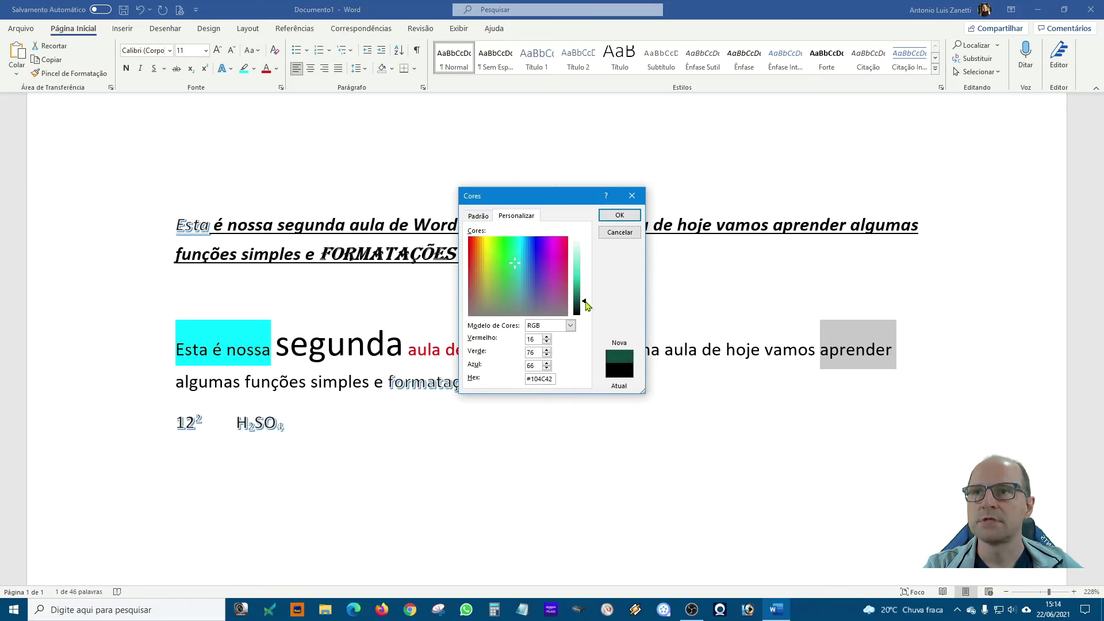
pyautogui.click(620, 215)
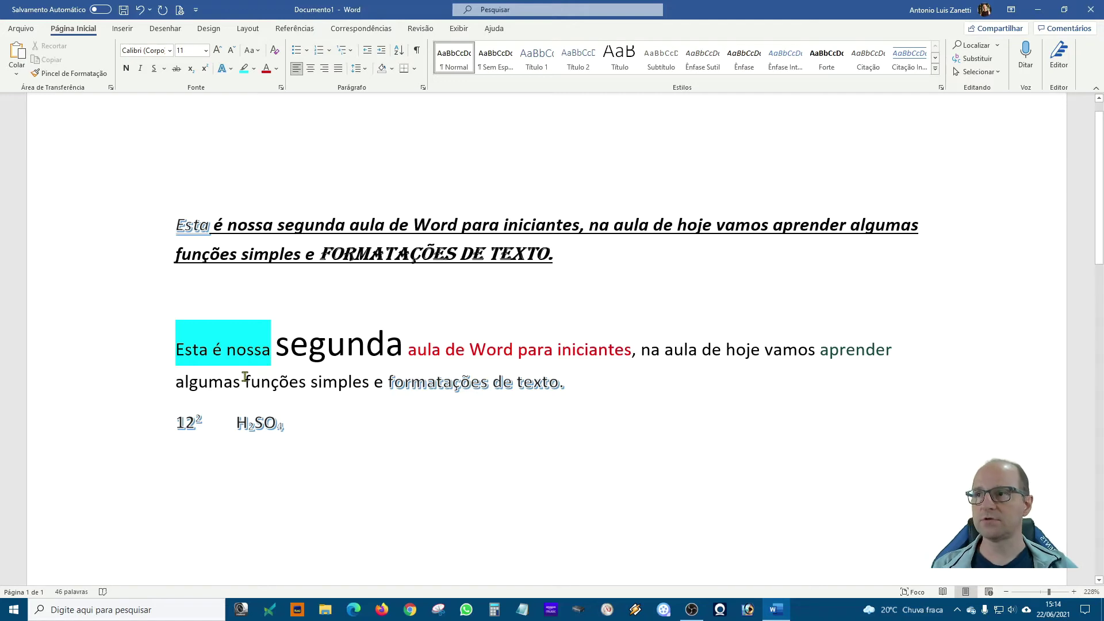
# Apply round bullets to all the text and remove the empty line between the first two paragraphs
pyautogui.moveTo(176, 222); pyautogui.dragTo(357, 425)
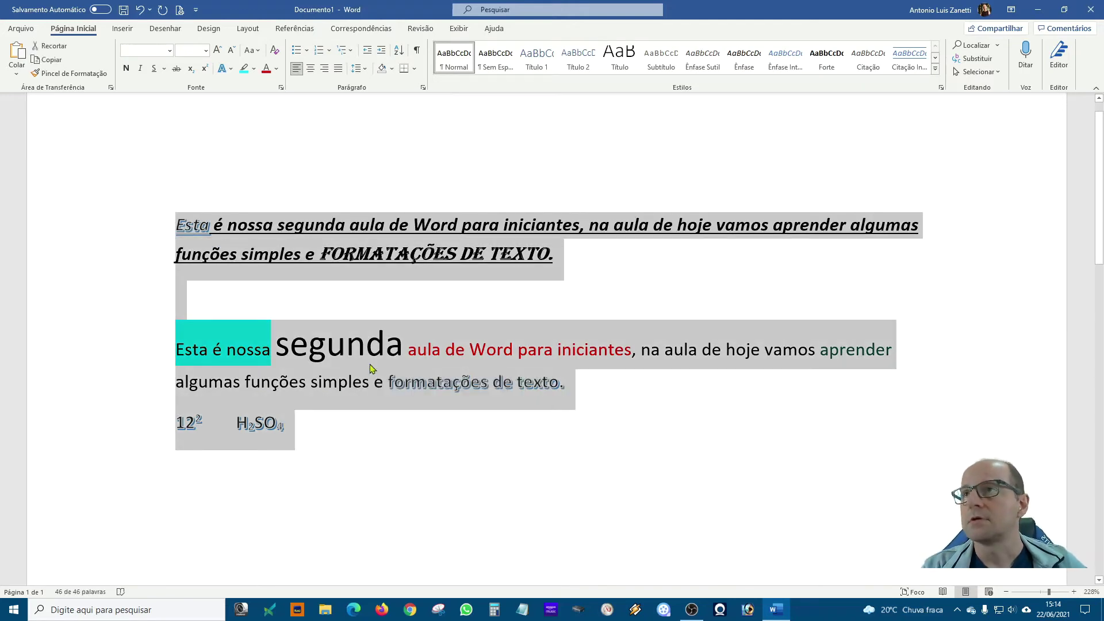
pyautogui.click(296, 53)
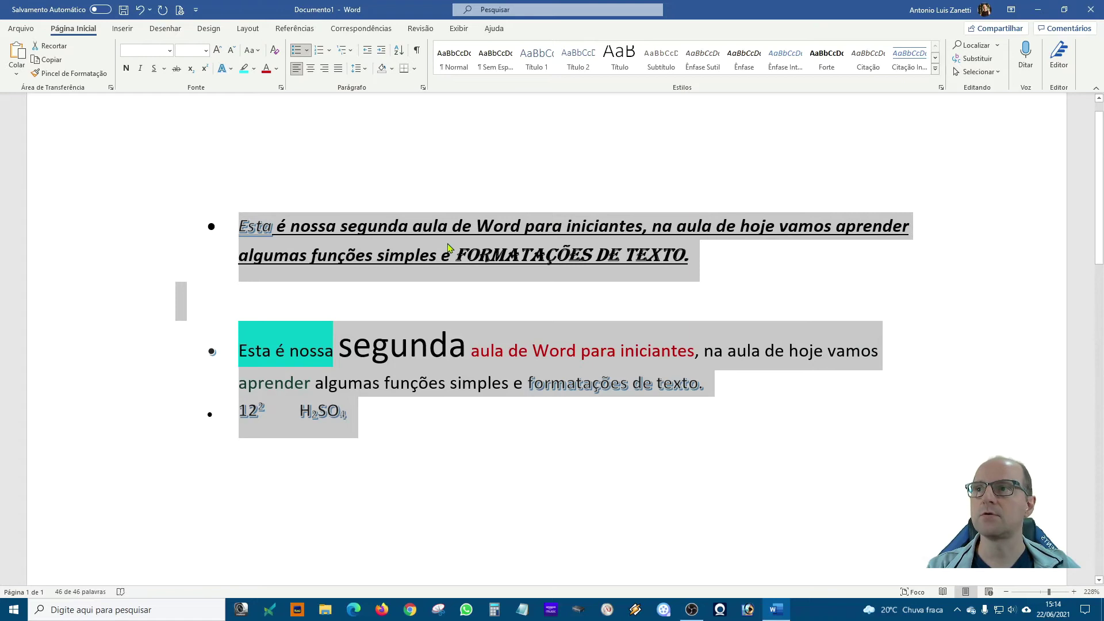
pyautogui.click(335, 297)
pyautogui.press('BackSpace')
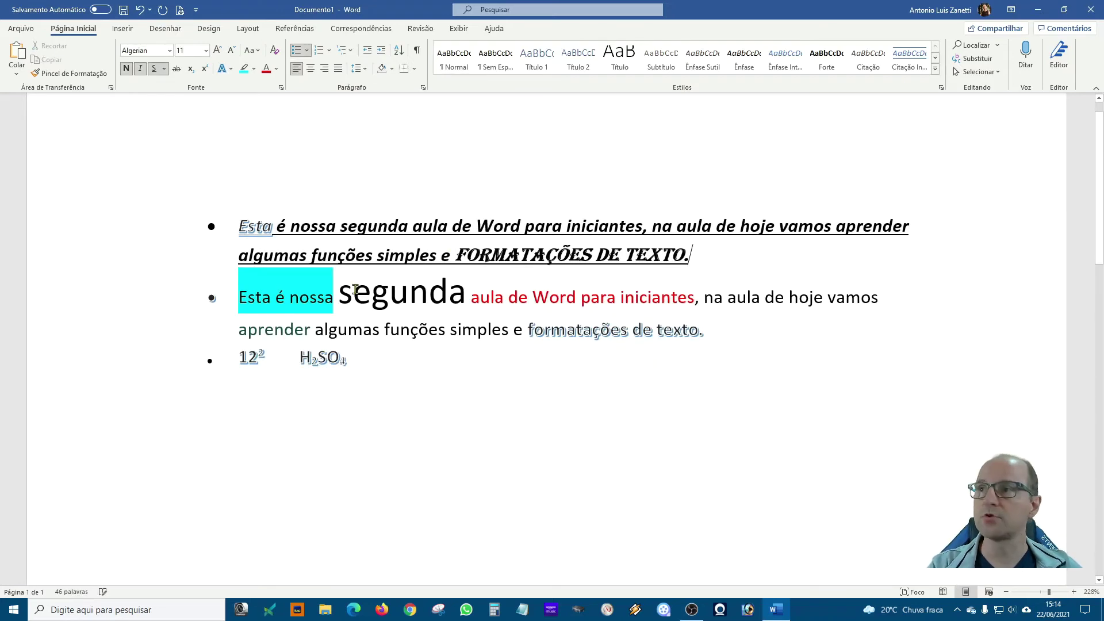
# Add two bulleted items, "ddd" and "adff", below the chemical formula line and end the list
pyautogui.click(392, 360)
pyautogui.press('Return')
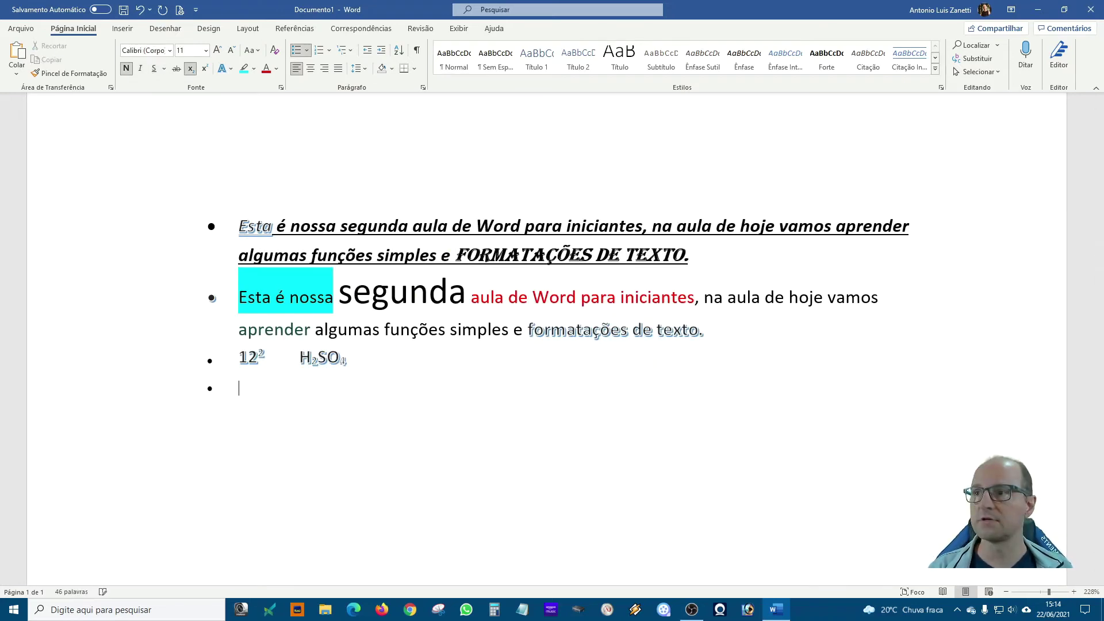
pyautogui.write('dfff')
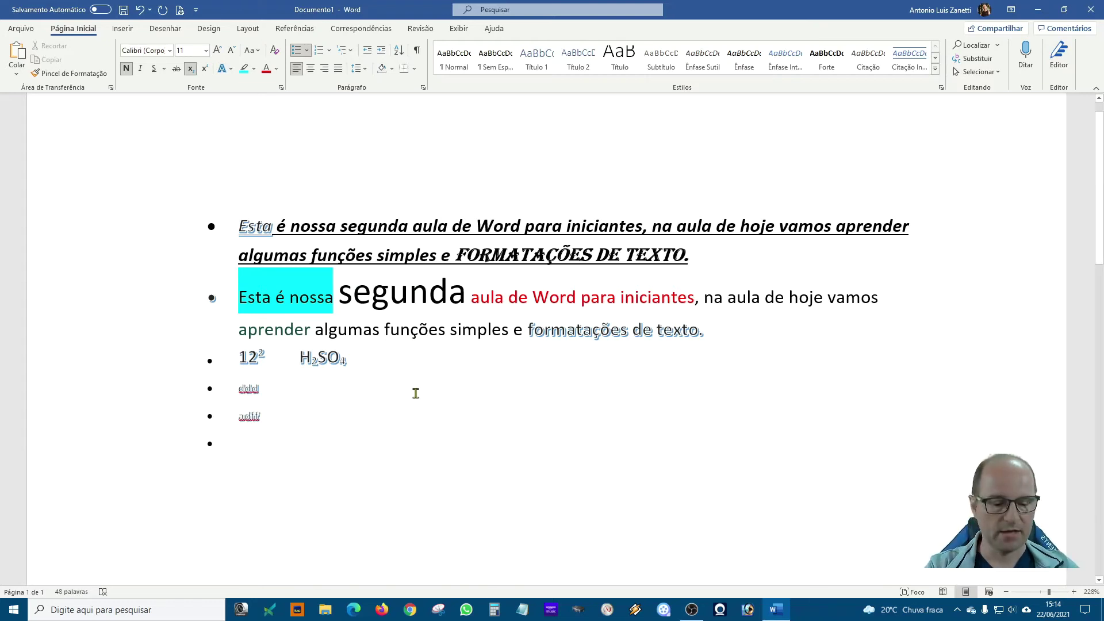
pyautogui.press('Return')
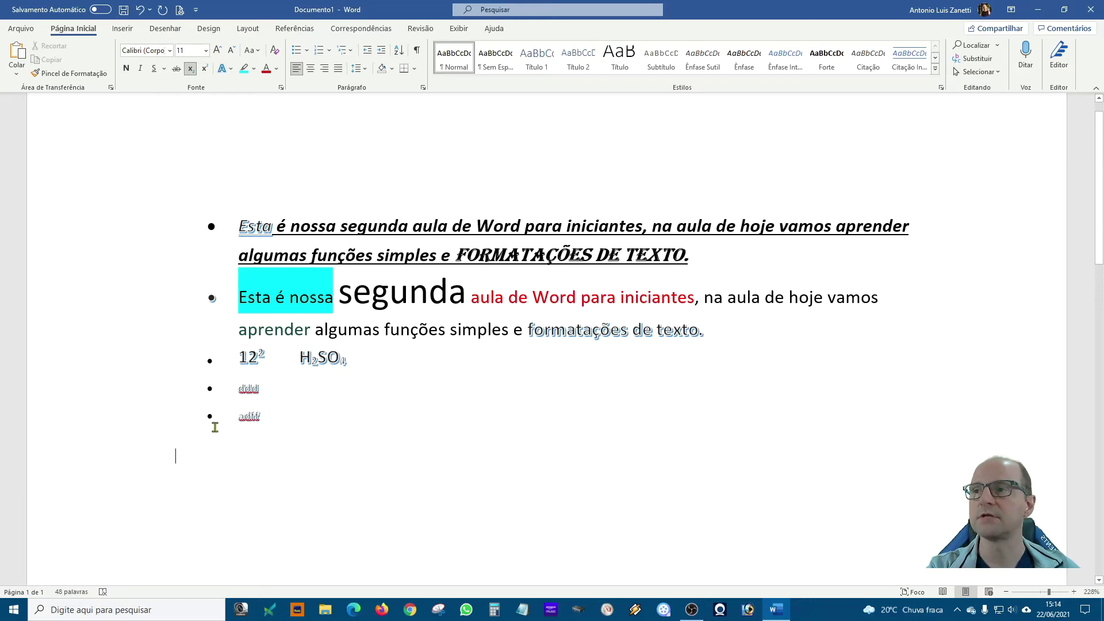
# Try list level 3 on all the bulleted items, and undo the level change
pyautogui.moveTo(218, 424); pyautogui.dragTo(176, 236)
pyautogui.click(289, 420)
pyautogui.moveTo(289, 421); pyautogui.dragTo(178, 218)
pyautogui.click(308, 51)
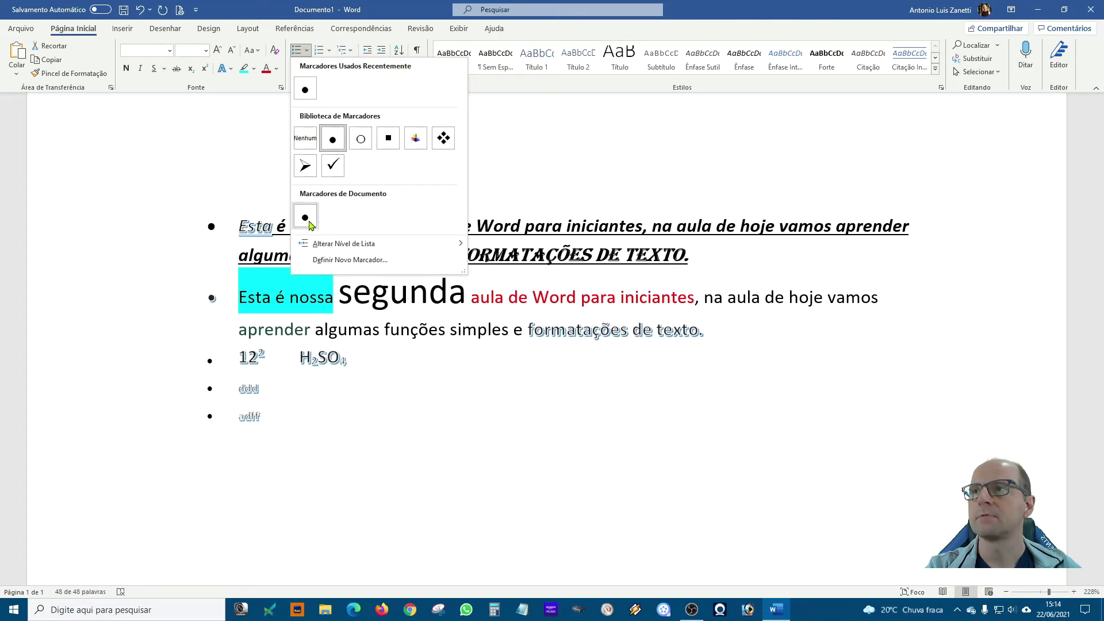
pyautogui.moveTo(320, 246)
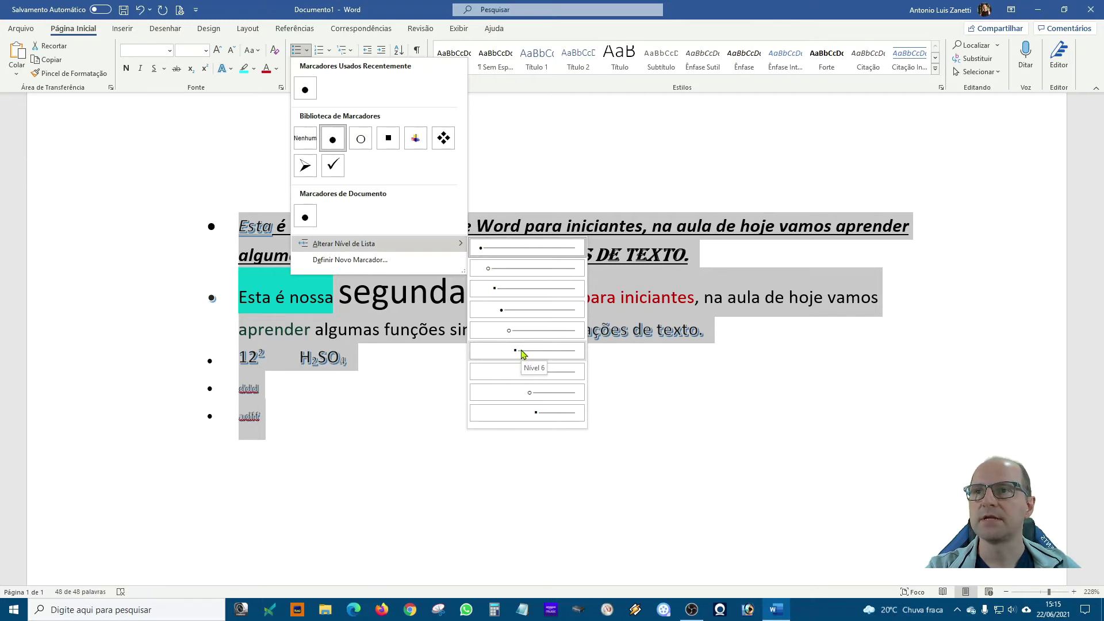
pyautogui.click(512, 289)
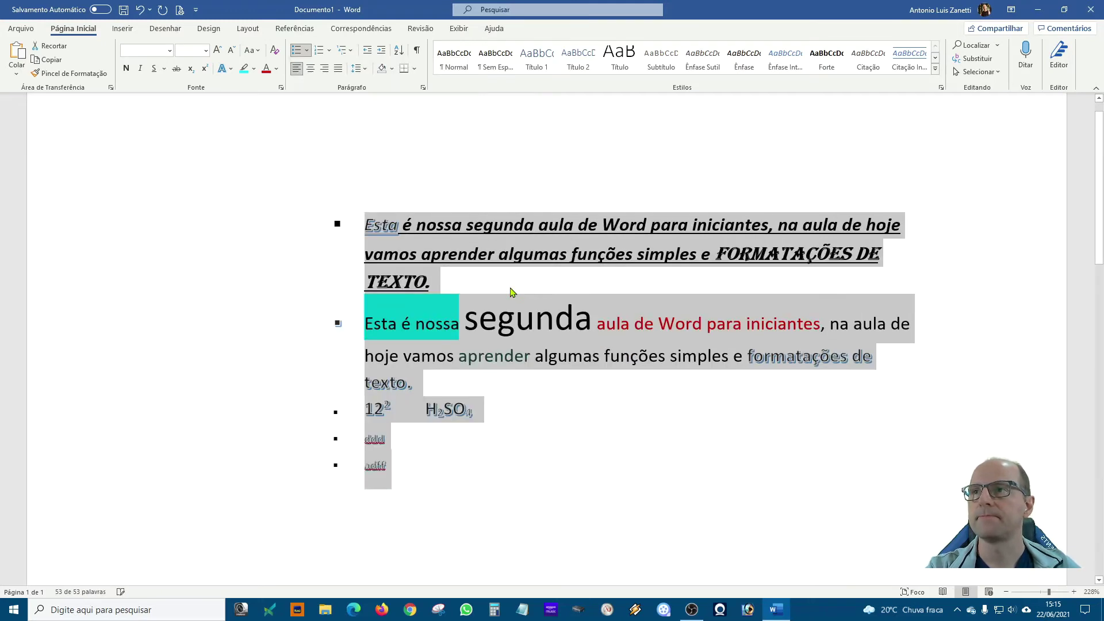
pyautogui.hotkey('ctrl', 'z')
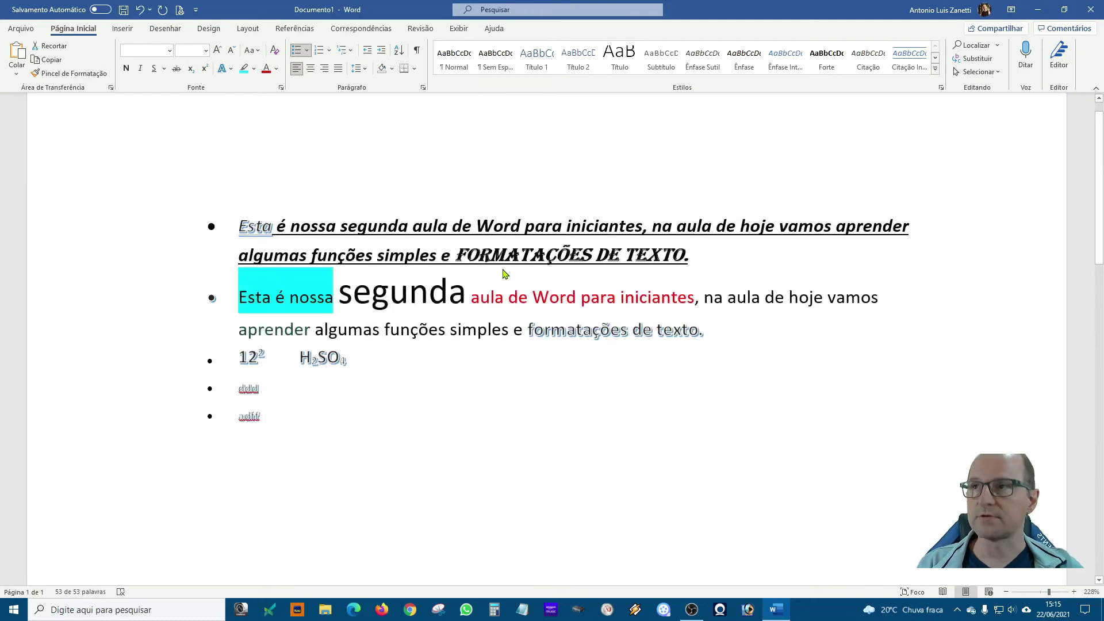
# Look through the numbering formats and the multilevel list library without applying any, and deselect the list
pyautogui.click(330, 50)
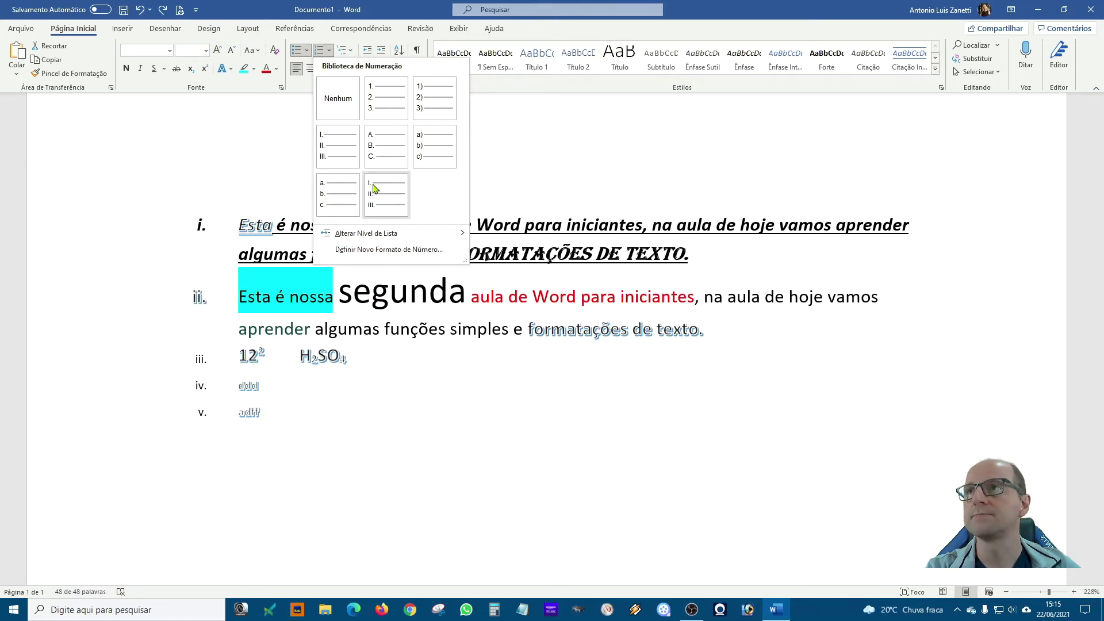
pyautogui.click(346, 52)
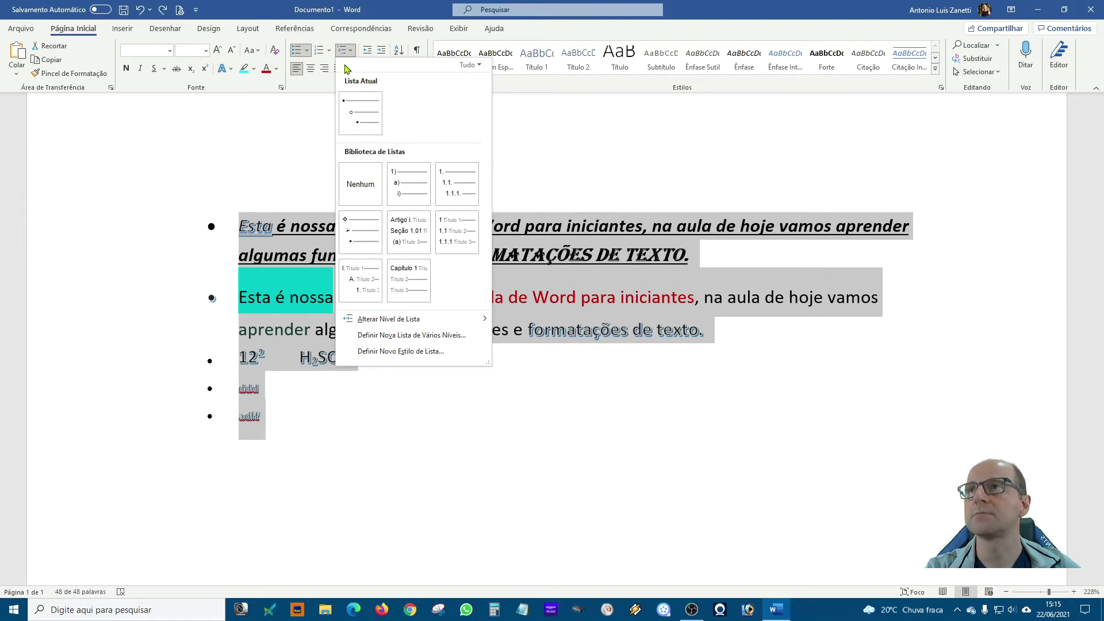
pyautogui.click(550, 142)
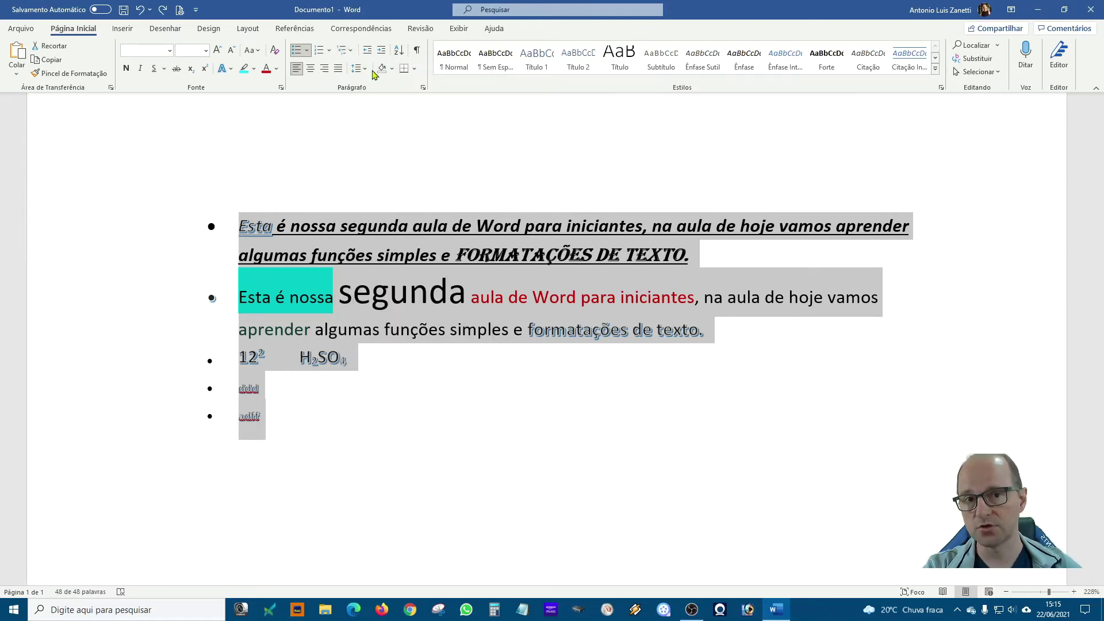
pyautogui.click(337, 147)
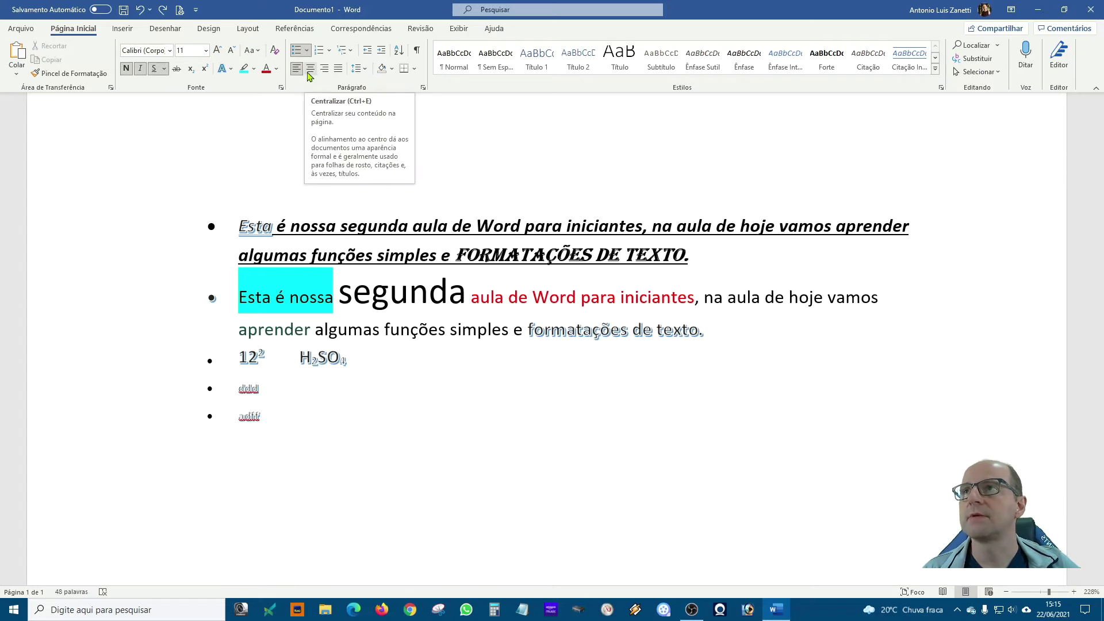
# Try justified, centered and right alignment on the whole bulleted list, and finish with it justified
pyautogui.moveTo(288, 425); pyautogui.dragTo(202, 222)
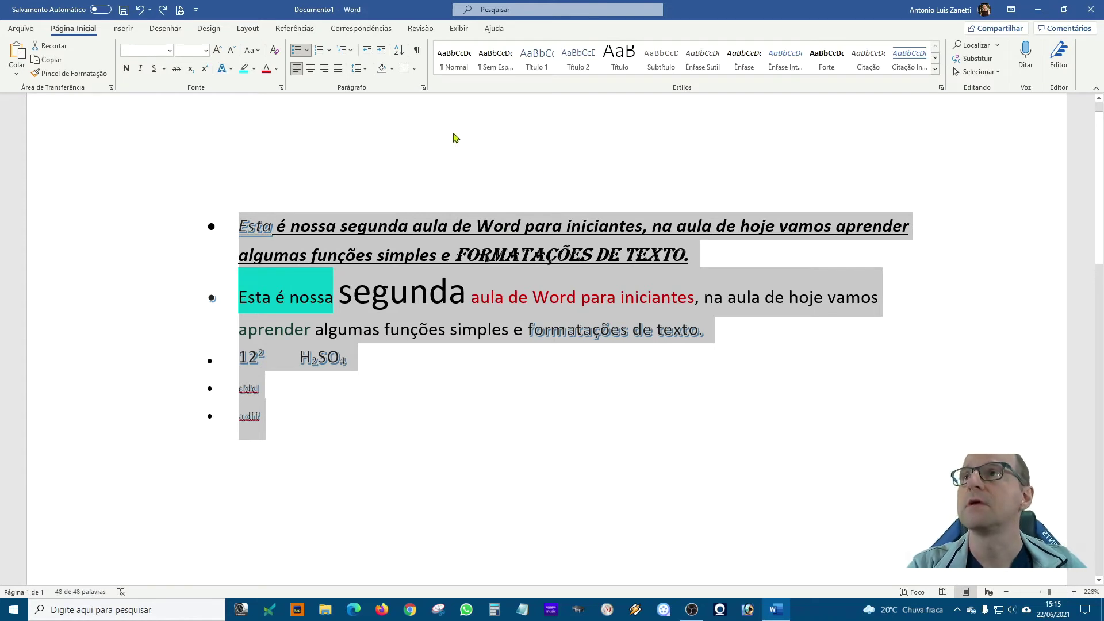
pyautogui.hotkey('ctrl', 'j')
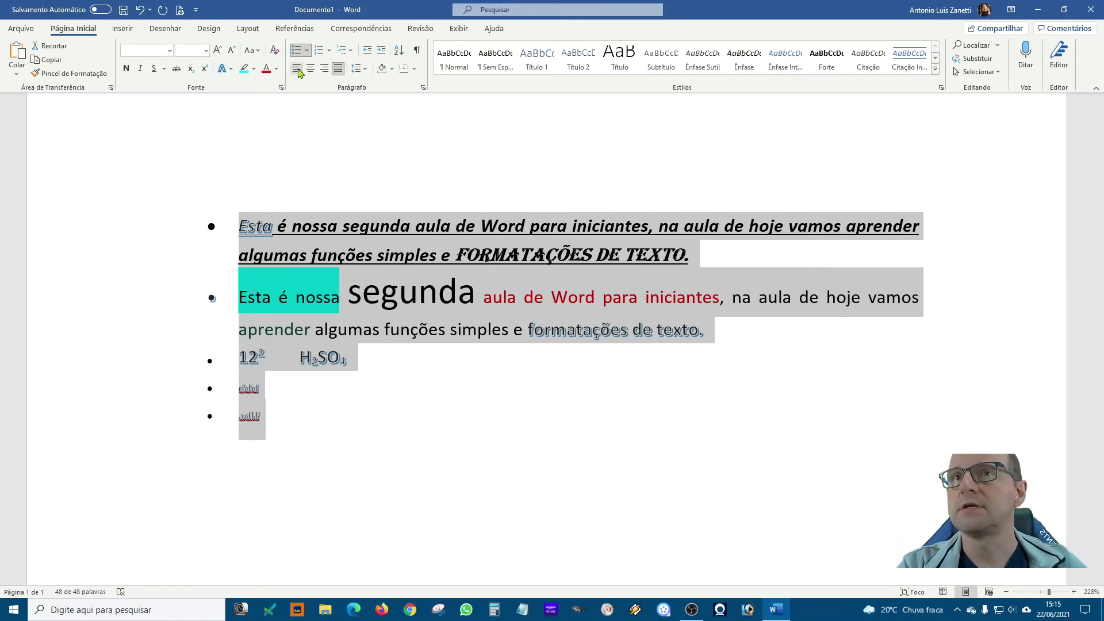
pyautogui.click(313, 73)
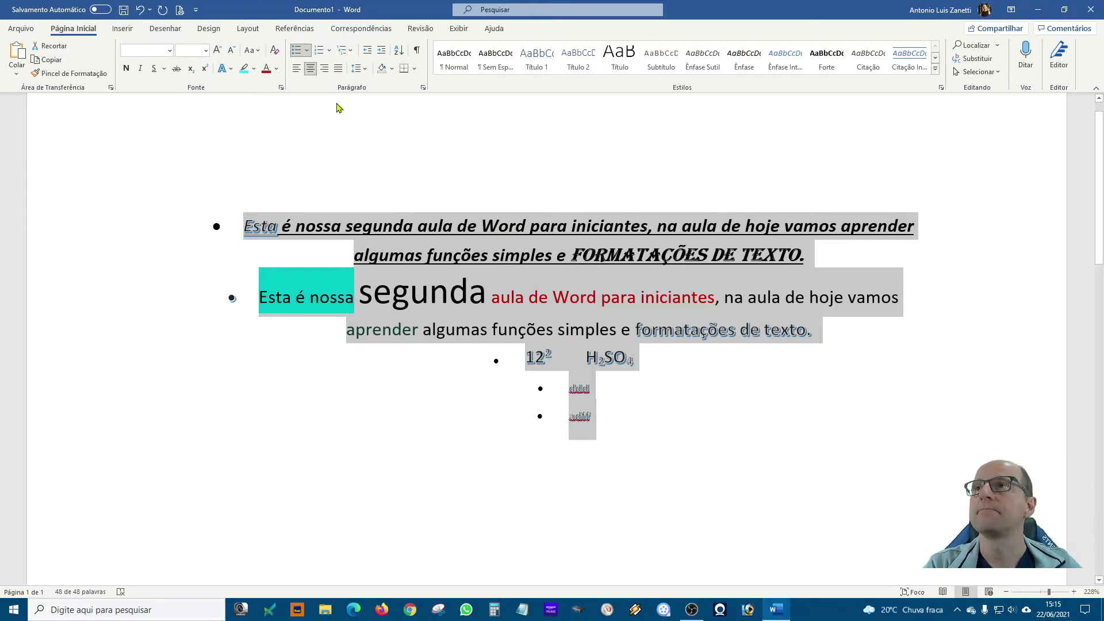
pyautogui.click(325, 69)
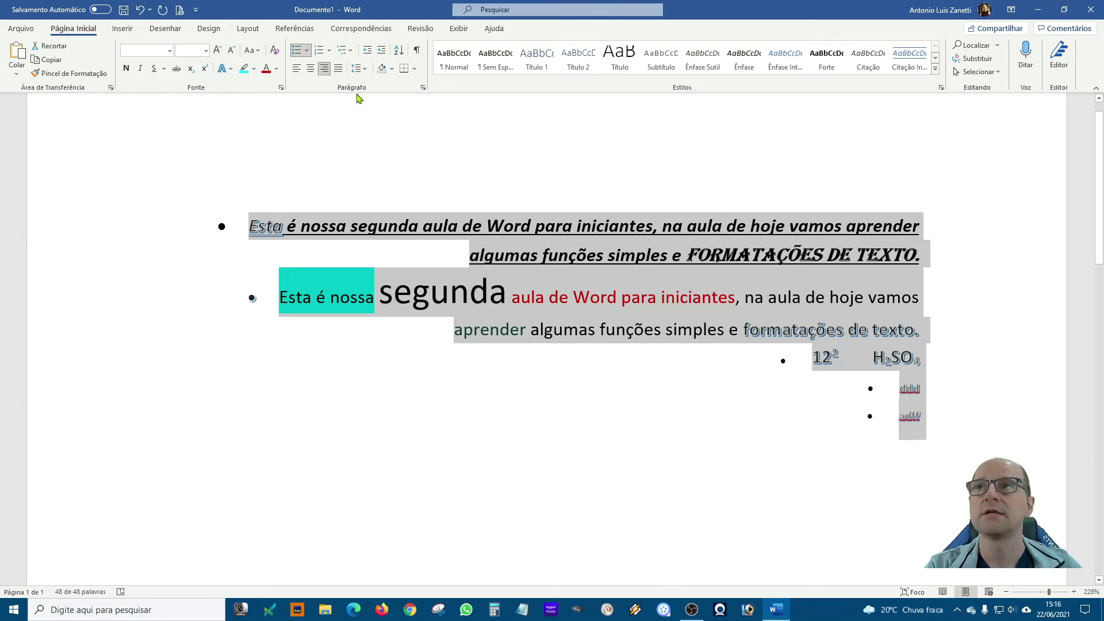
pyautogui.click(339, 72)
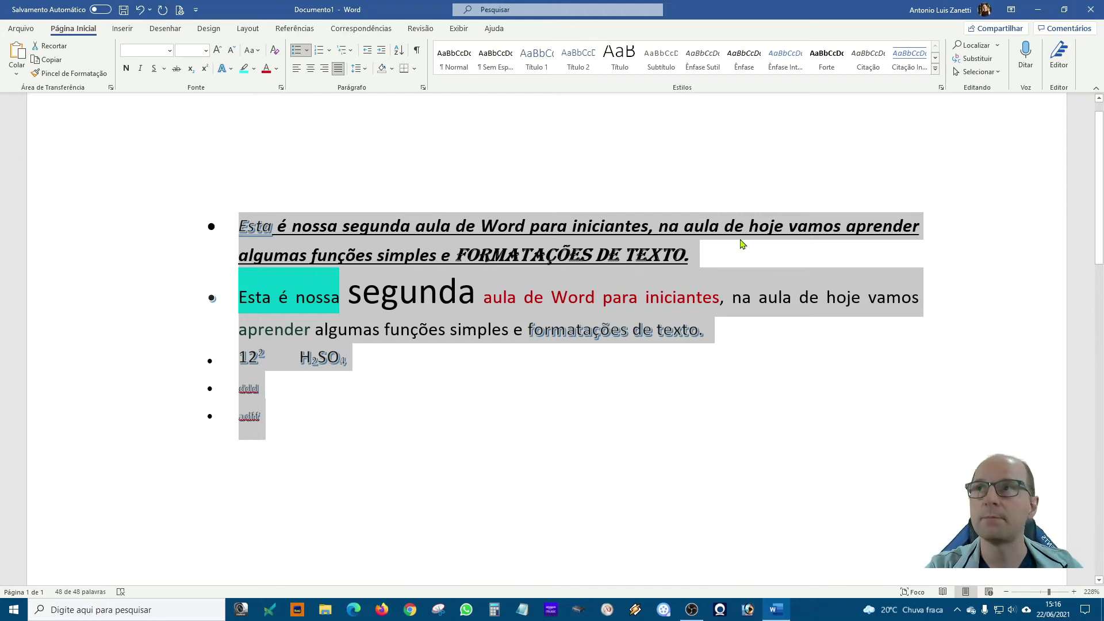
# Set the line spacing of the whole bulleted list to 2,0 and deselect the text
pyautogui.click(365, 70)
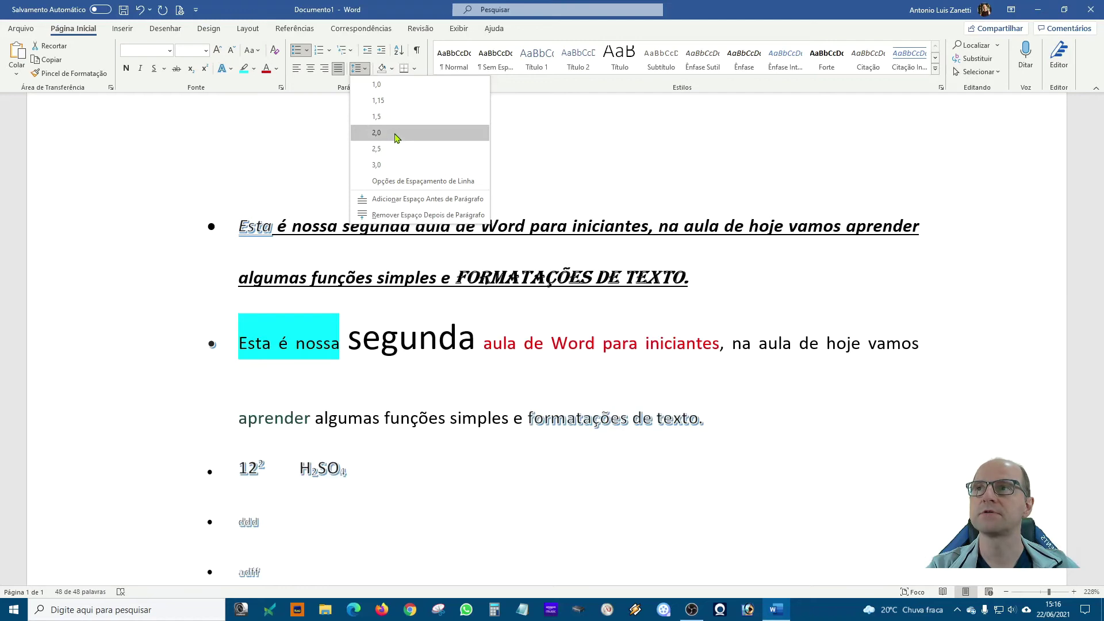
pyautogui.click(395, 137)
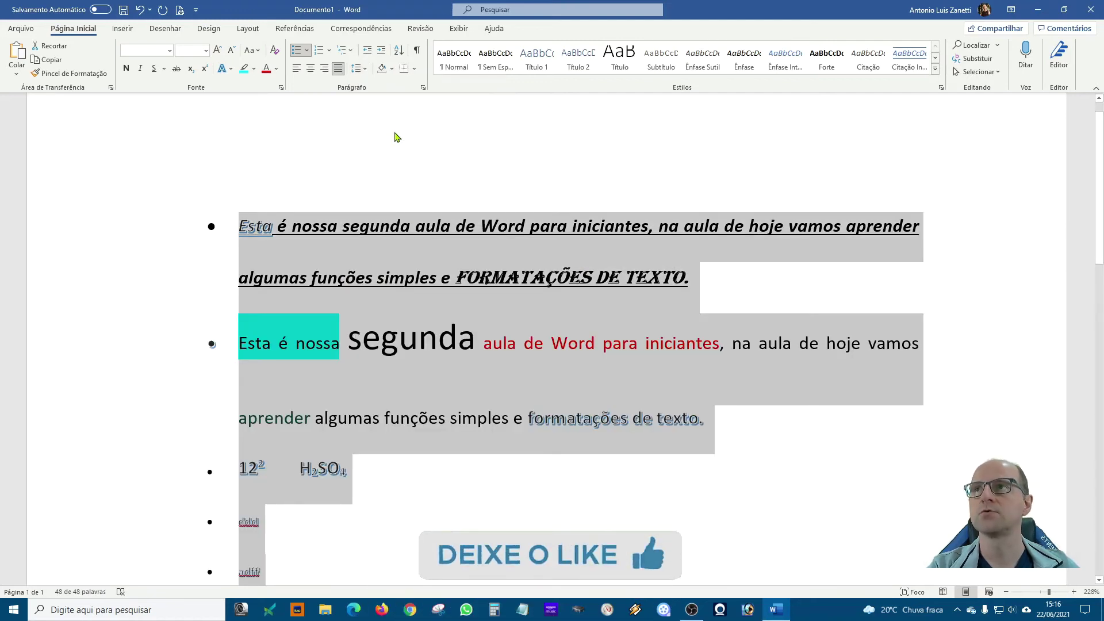
pyautogui.click(538, 174)
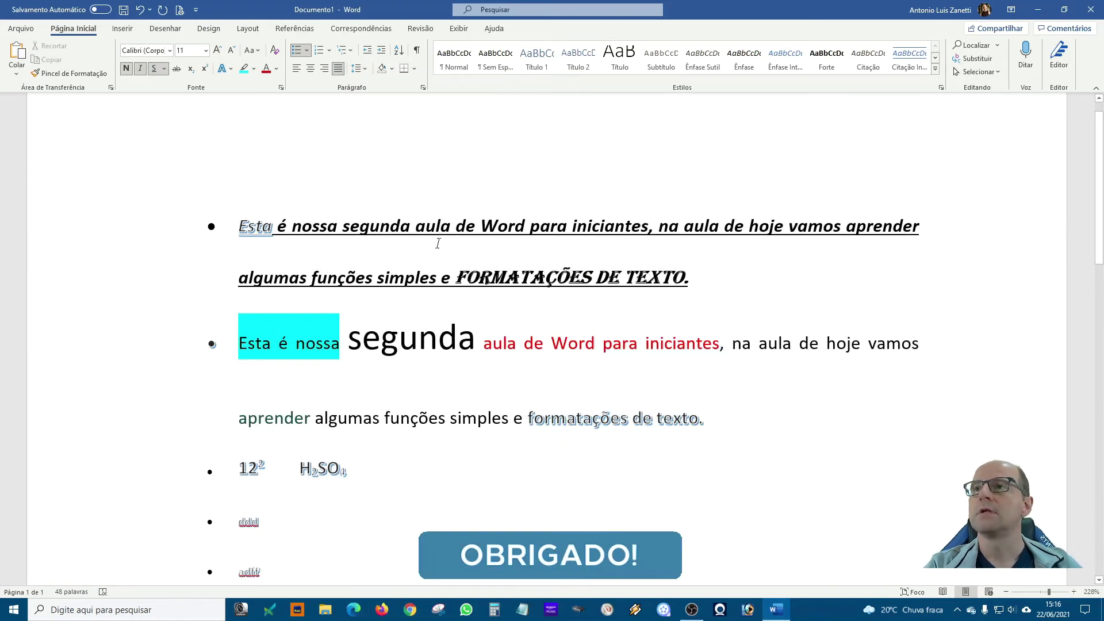
# Shade "algumas funções simples e formatações de texto." in the first bullet with a light orange theme color
pyautogui.moveTo(690, 297); pyautogui.dragTo(238, 288)
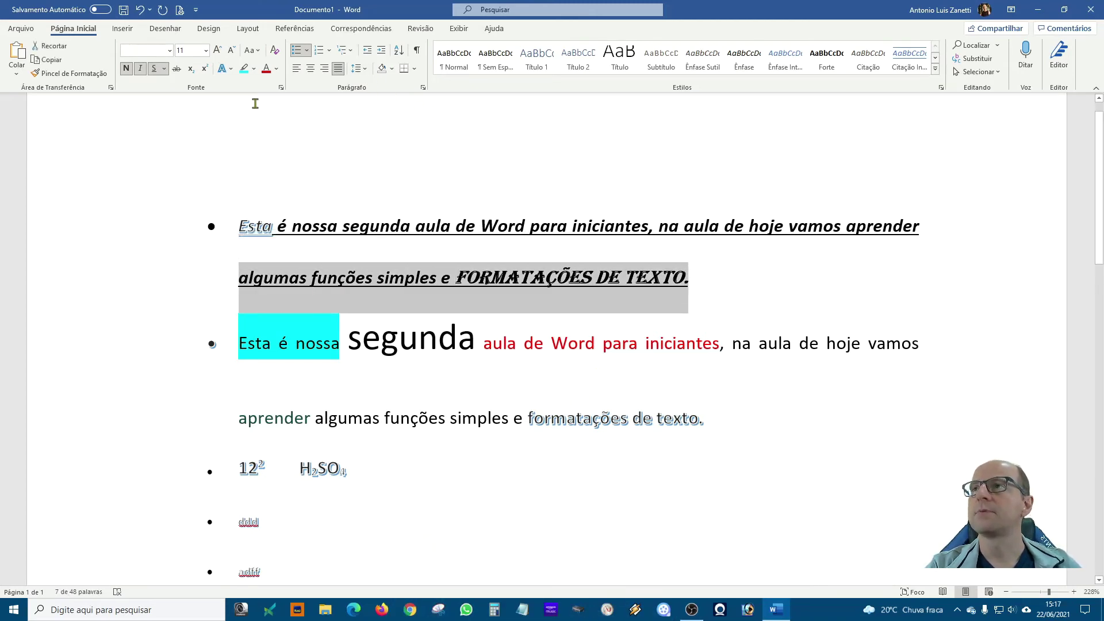
pyautogui.click(391, 70)
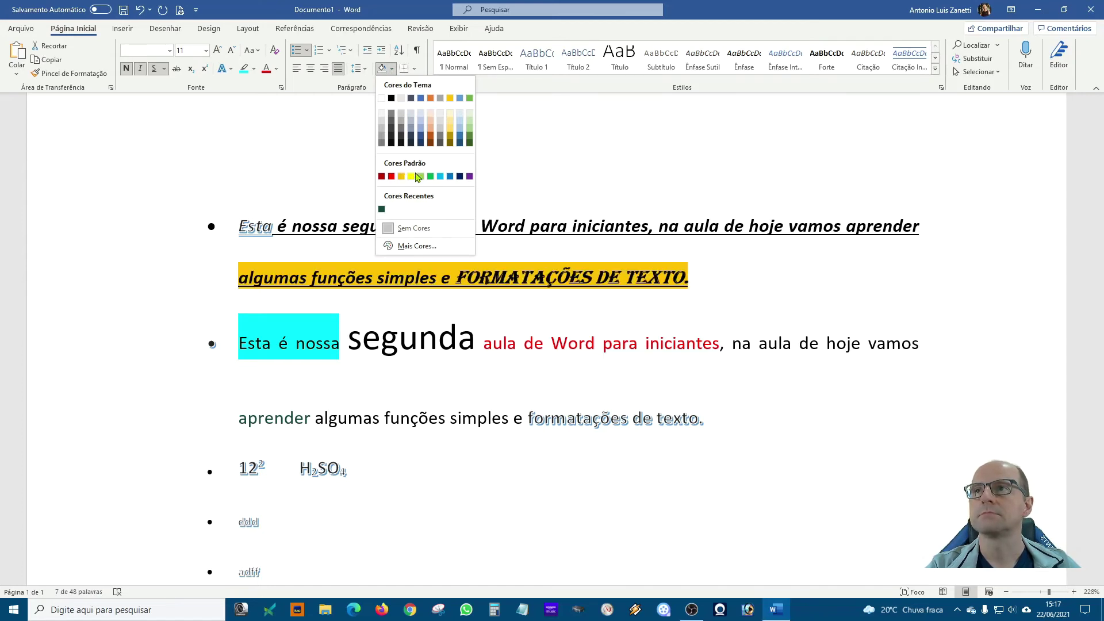
pyautogui.click(430, 123)
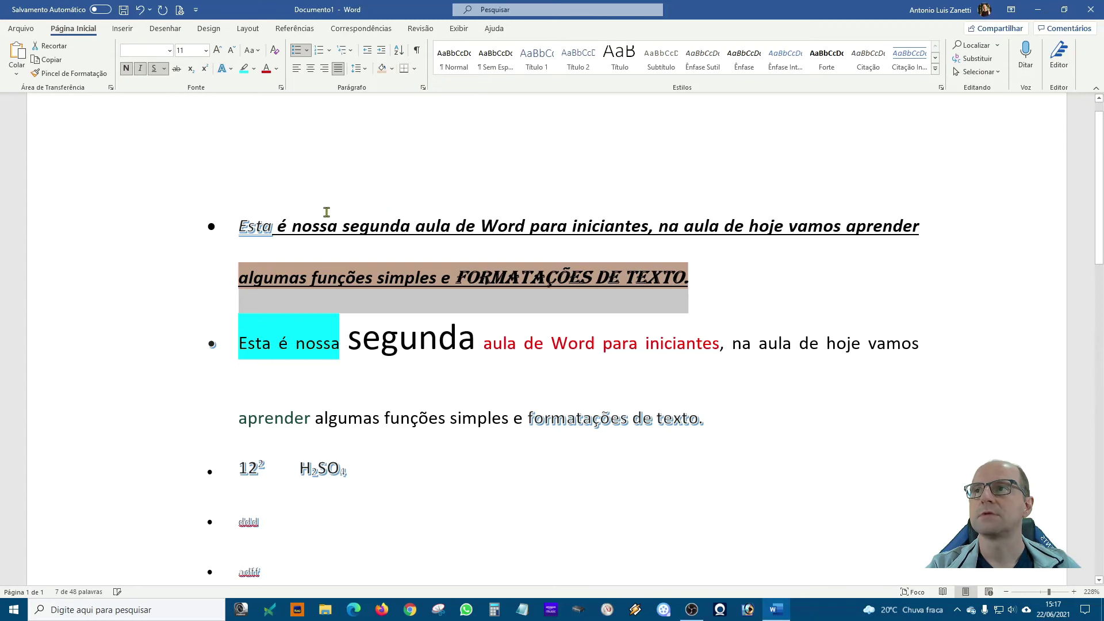
# Highlight the word "nossa" in the first bullet in turquoise
pyautogui.moveTo(338, 227); pyautogui.dragTo(294, 228)
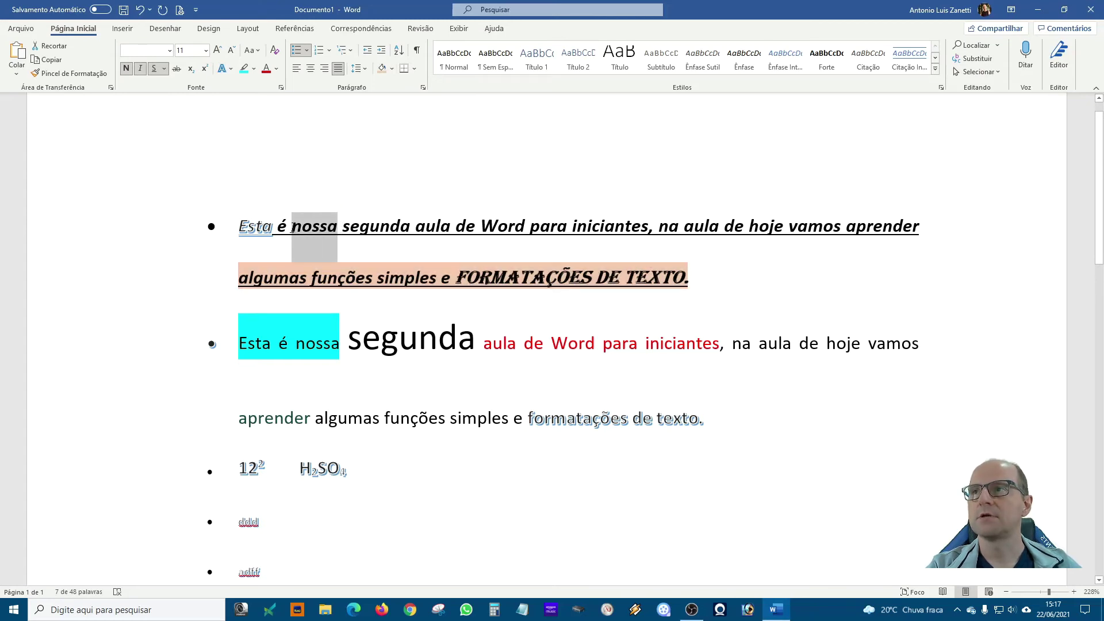
pyautogui.click(244, 73)
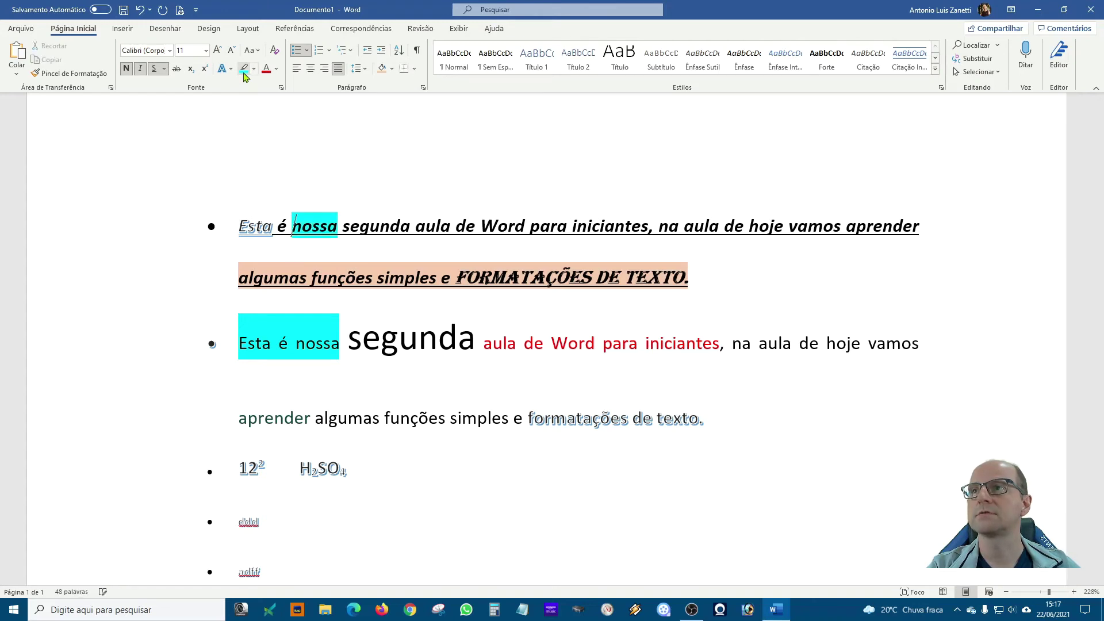
pyautogui.click(381, 225)
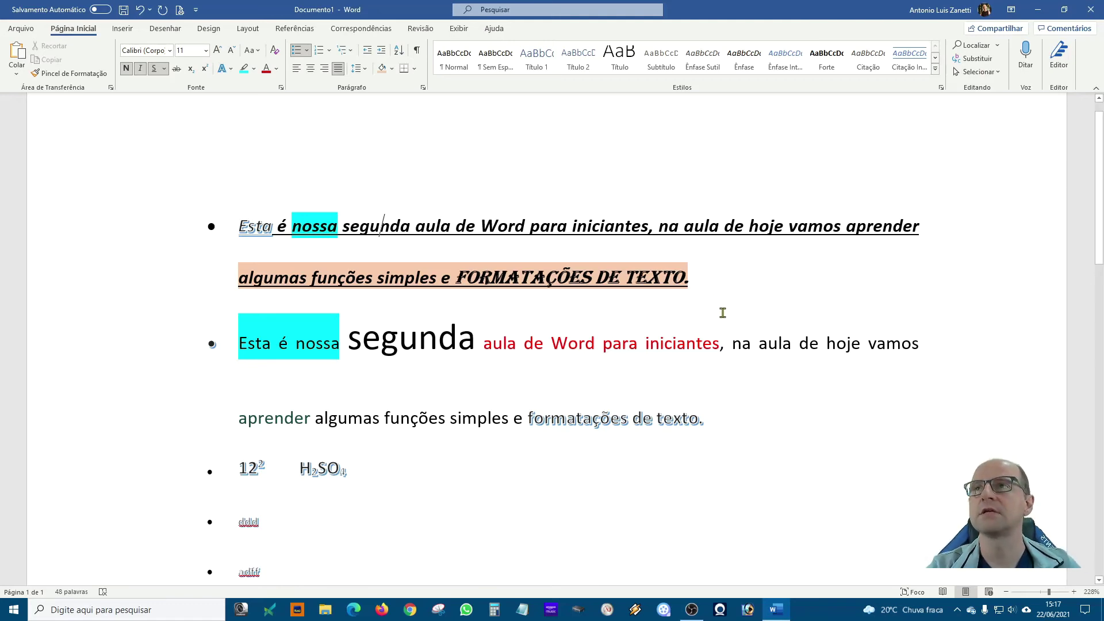
# Select the whole bulleted list and choose a 3D border setting for its paragraphs in the Borders and Shading options
pyautogui.click(736, 288)
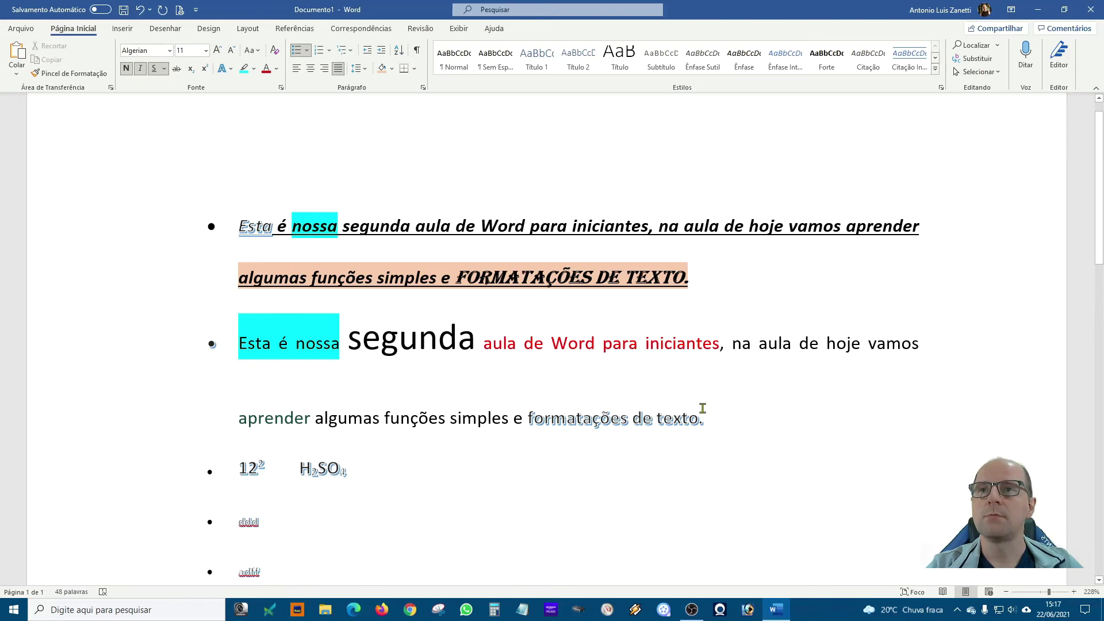
pyautogui.click(285, 576)
pyautogui.moveTo(266, 535); pyautogui.dragTo(238, 224)
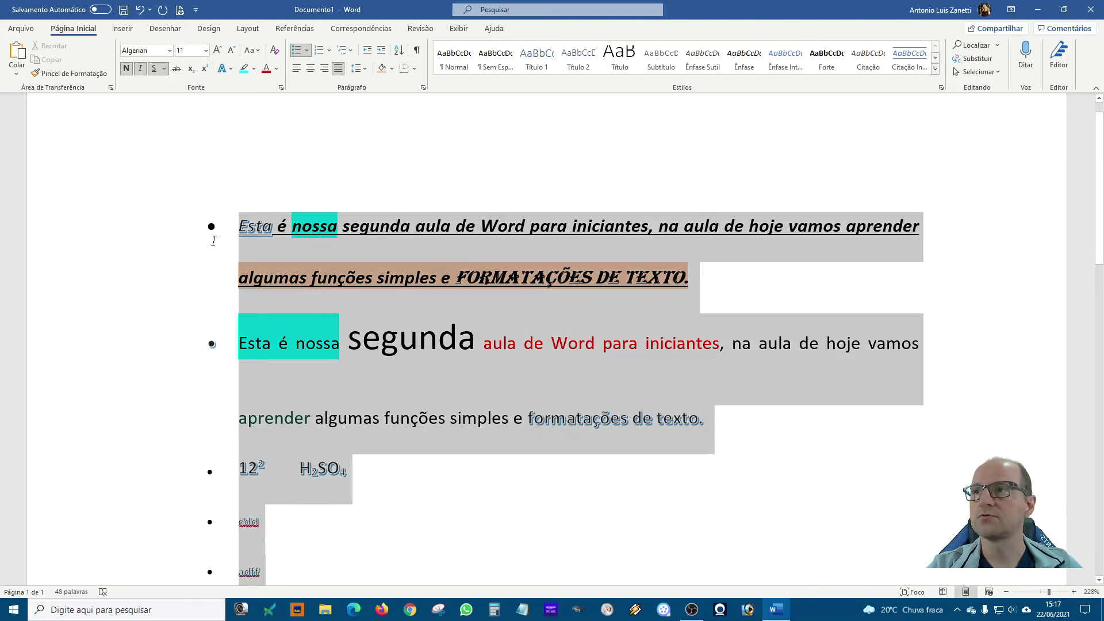
pyautogui.click(415, 70)
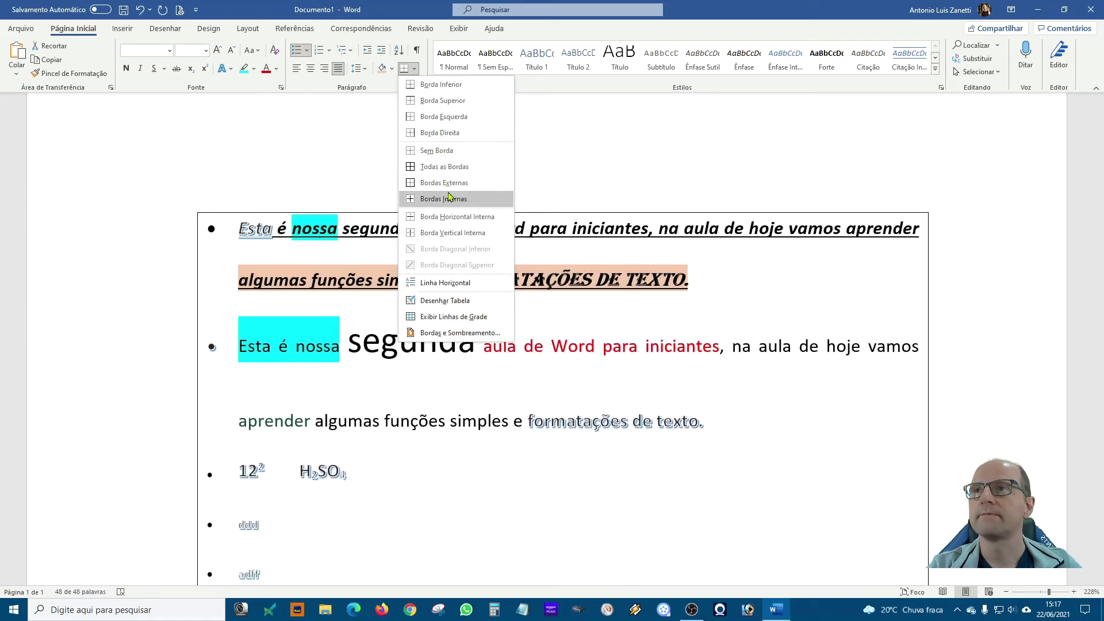
pyautogui.click(455, 333)
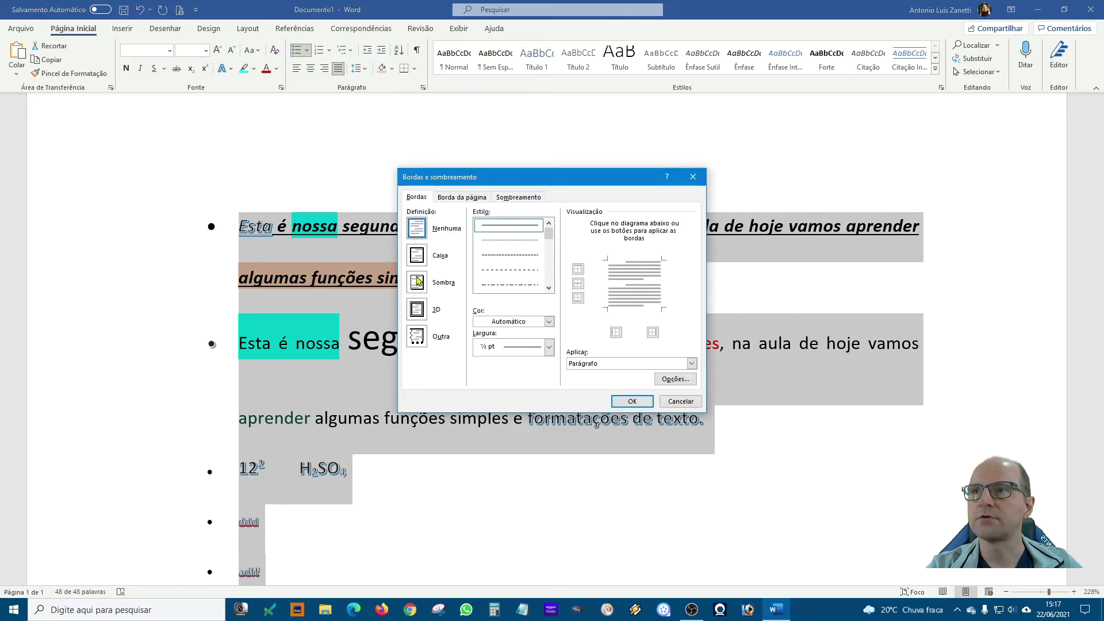
pyautogui.click(420, 316)
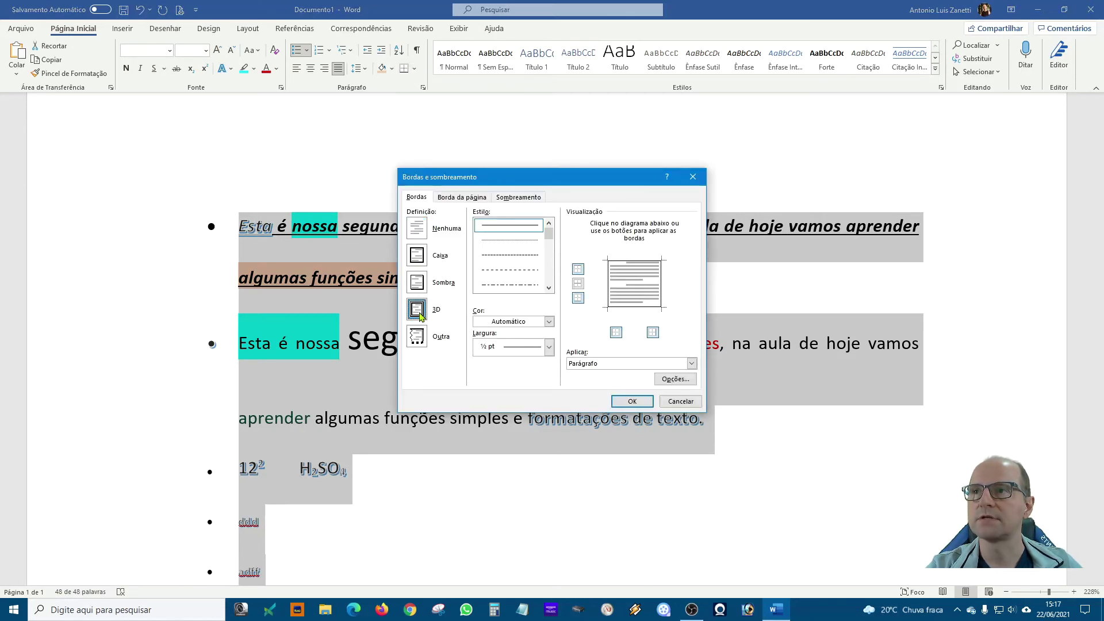
# Choose the double wavy line style as the page border for the whole document
pyautogui.click(464, 197)
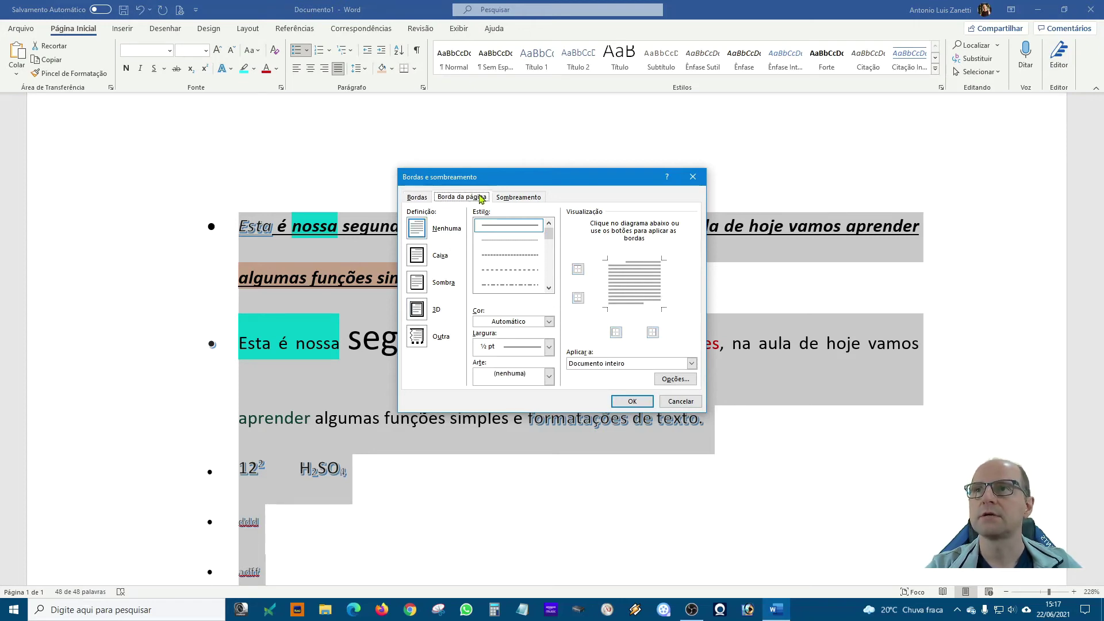
pyautogui.click(507, 197)
pyautogui.click(474, 198)
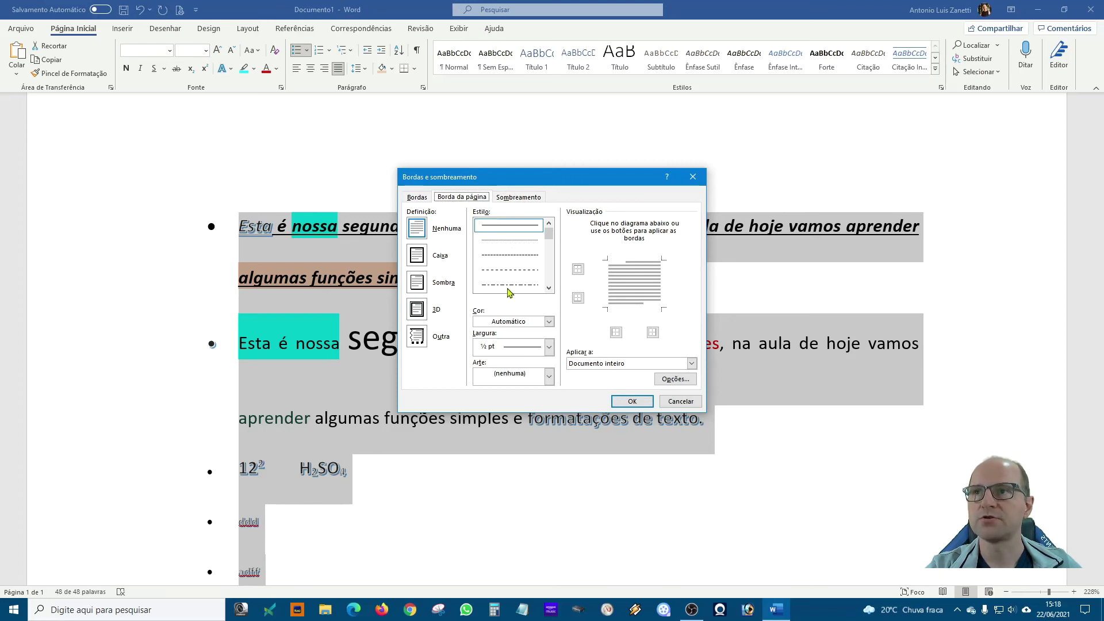
pyautogui.click(549, 288)
pyautogui.click(548, 288)
pyautogui.click(548, 288)
pyautogui.click(549, 288)
pyautogui.click(549, 289)
pyautogui.click(516, 227)
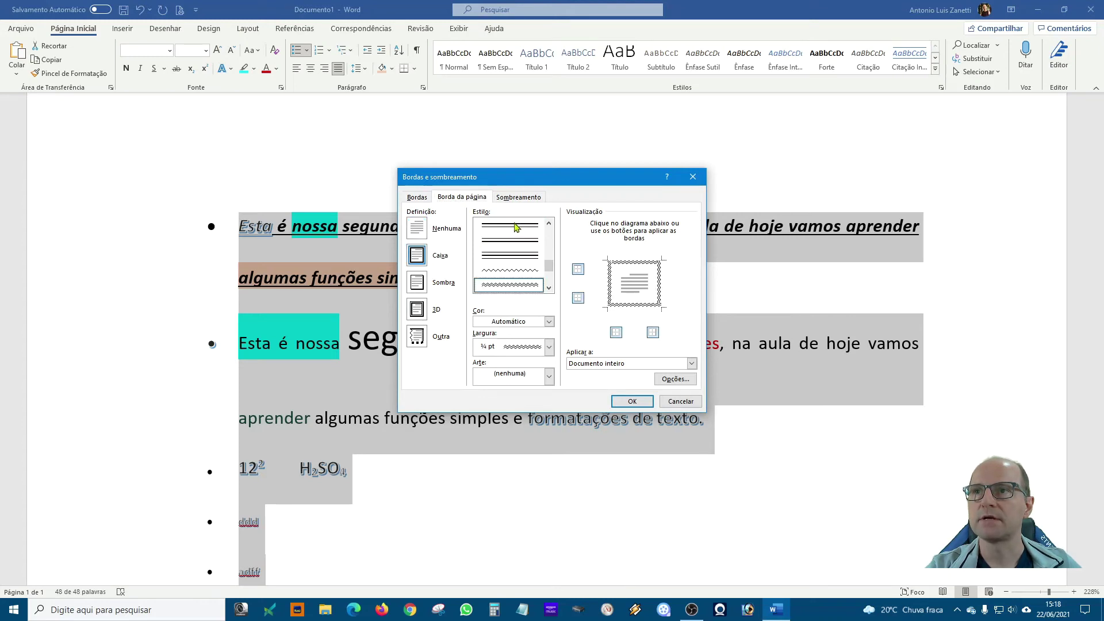
# Set the wavy page border's color to standard red, keeping its art option at none
pyautogui.click(501, 325)
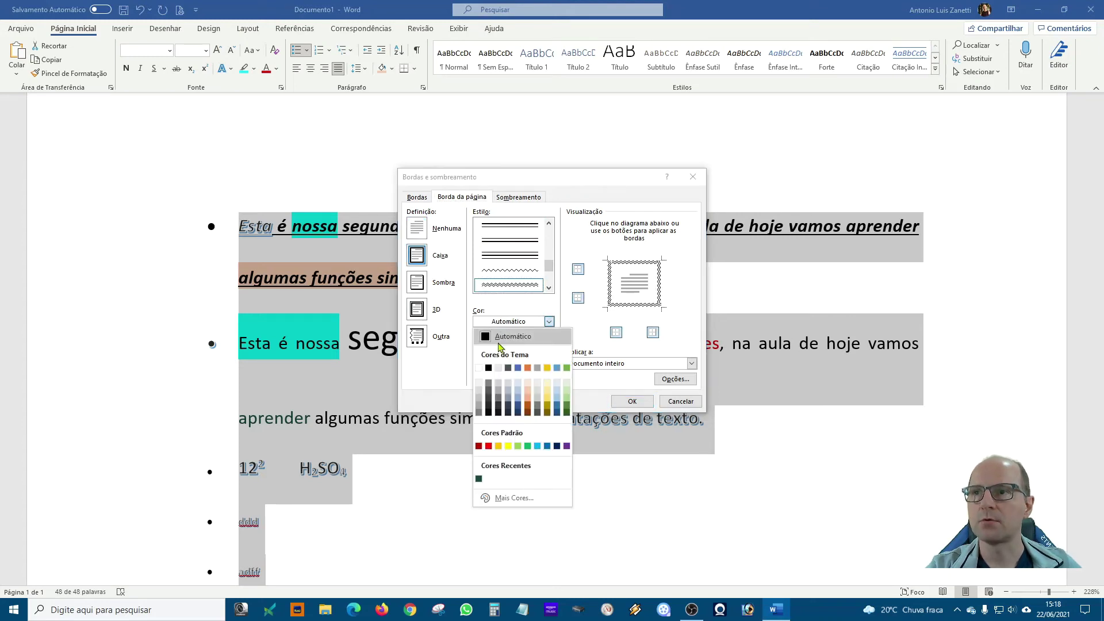
pyautogui.click(488, 446)
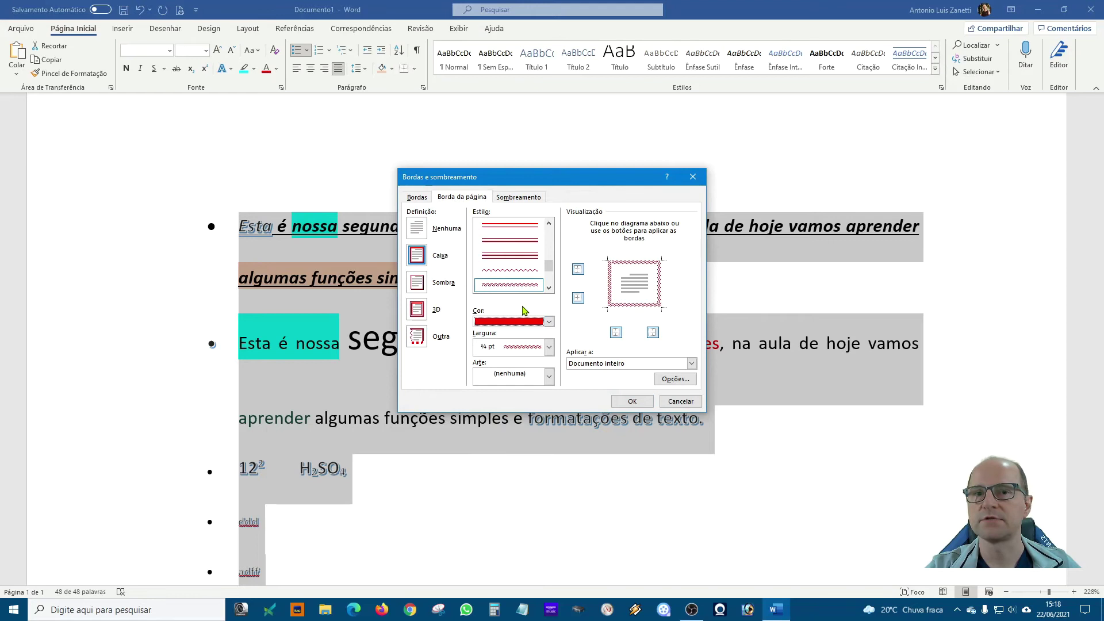
pyautogui.click(549, 377)
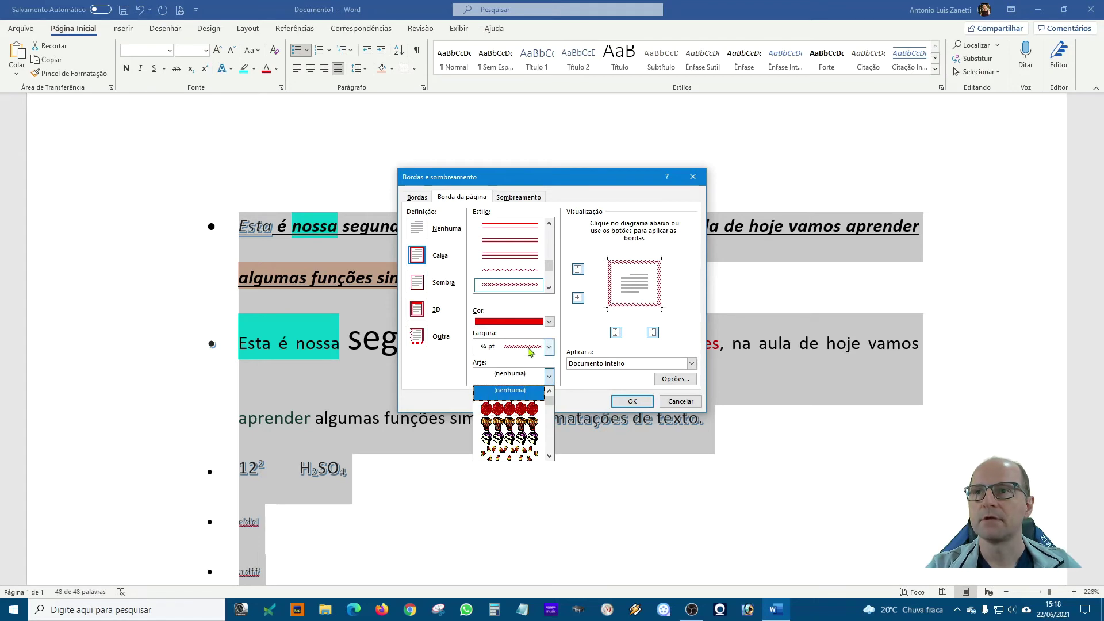
pyautogui.click(585, 340)
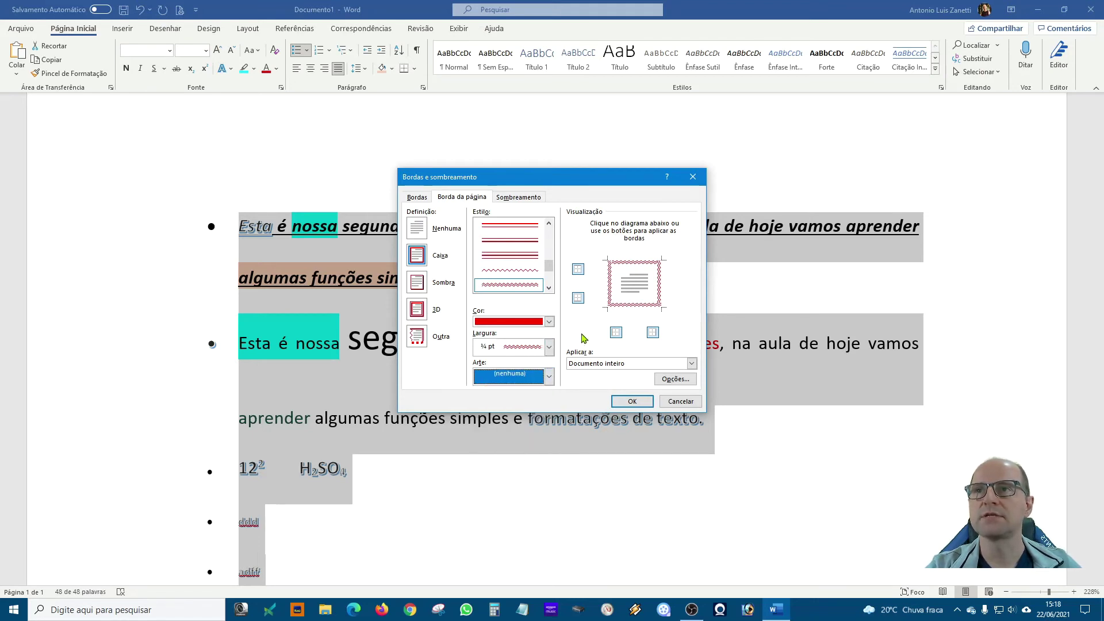
# Fill the bulleted list's paragraphs with the lightest green theme color and apply the border and shading settings
pyautogui.click(522, 199)
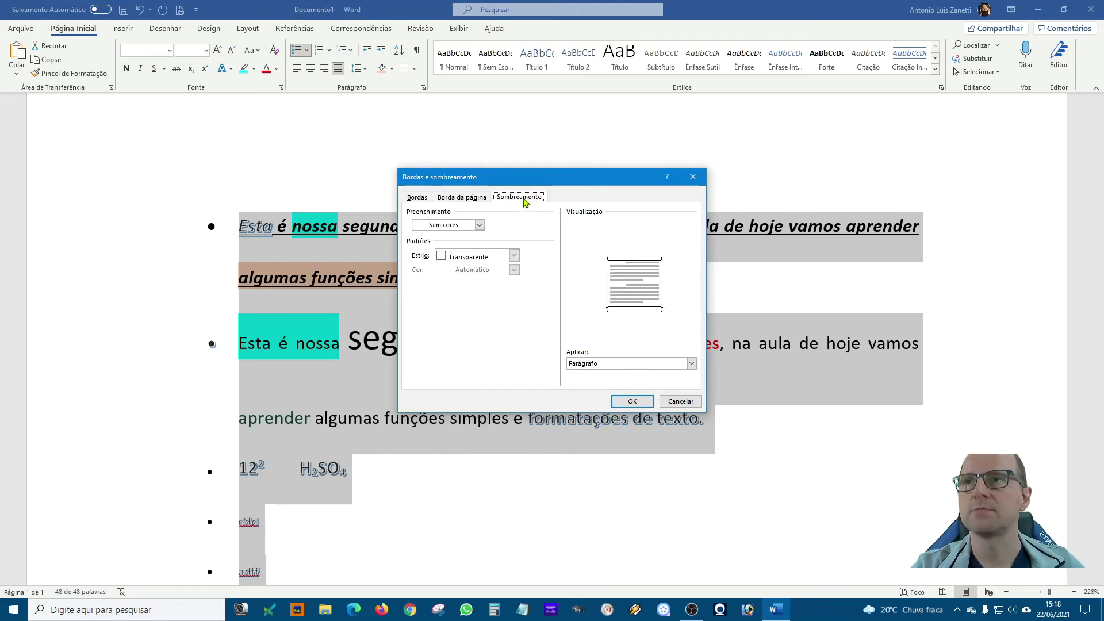
pyautogui.click(479, 225)
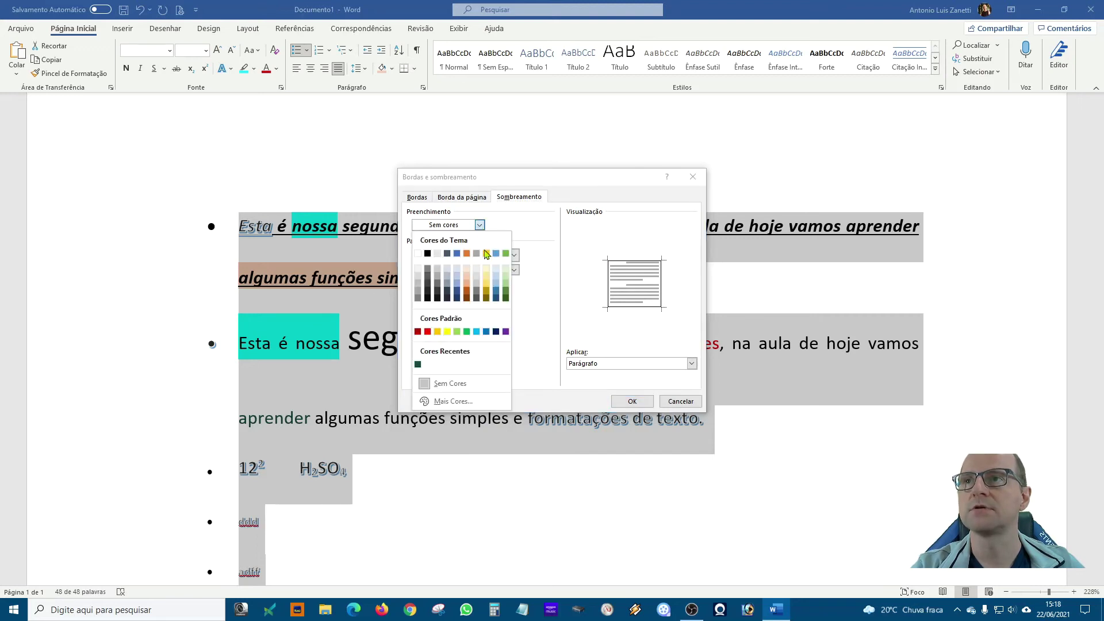
pyautogui.click(507, 269)
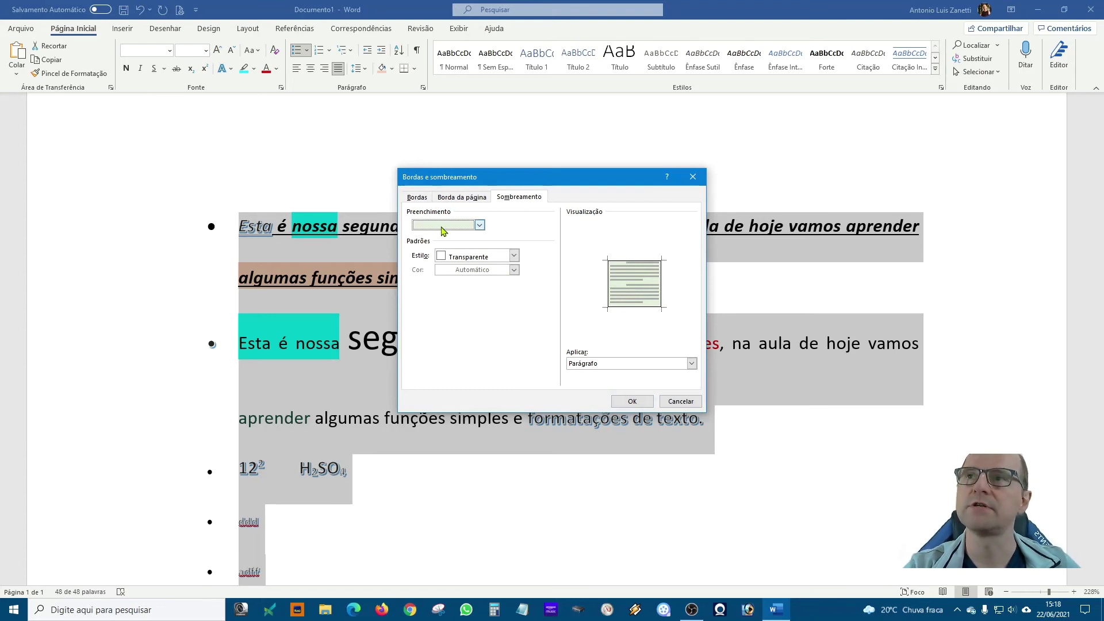
pyautogui.click(626, 403)
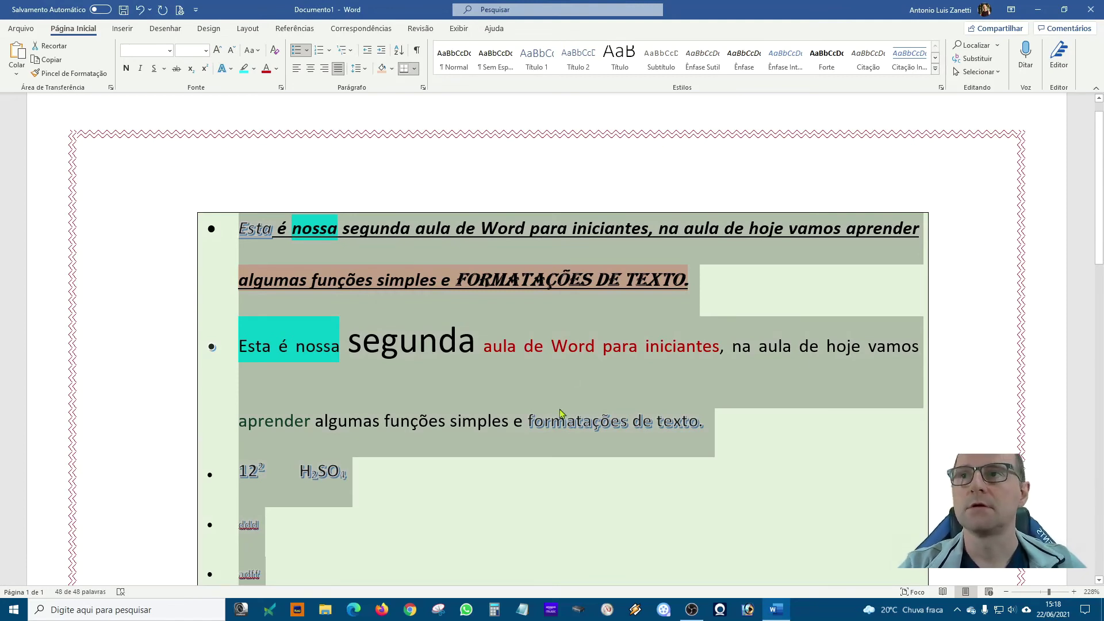
pyautogui.scroll(-5, 554, 399)
pyautogui.scroll(5, 606, 399)
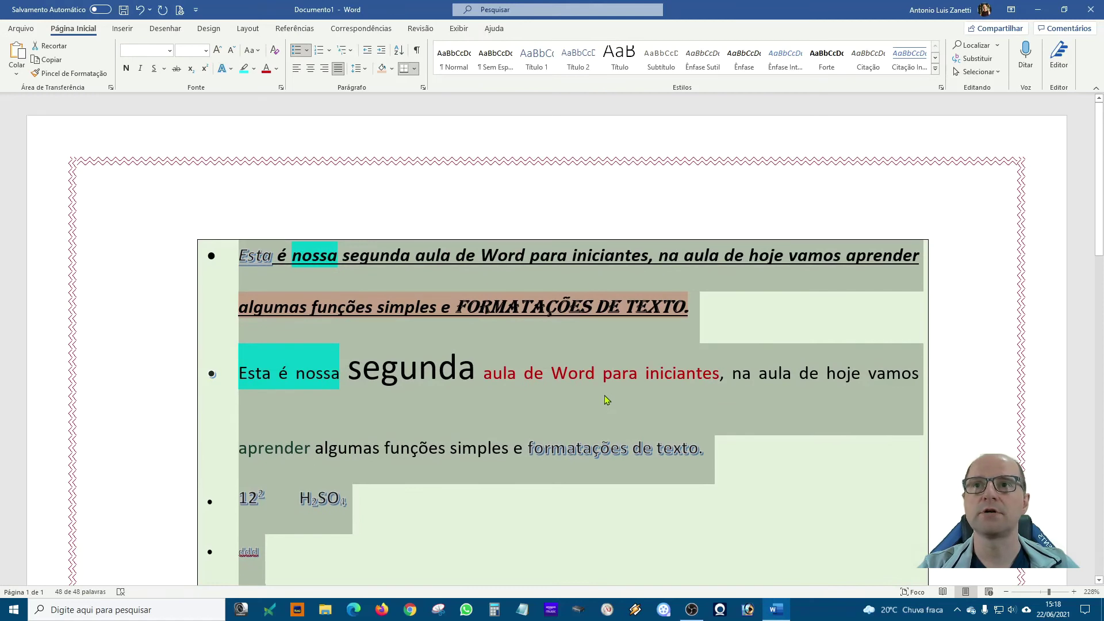
# Change the bulleted list's paragraph border to the thick 3 pt multi-line style in standard red
pyautogui.click(414, 69)
pyautogui.click(454, 261)
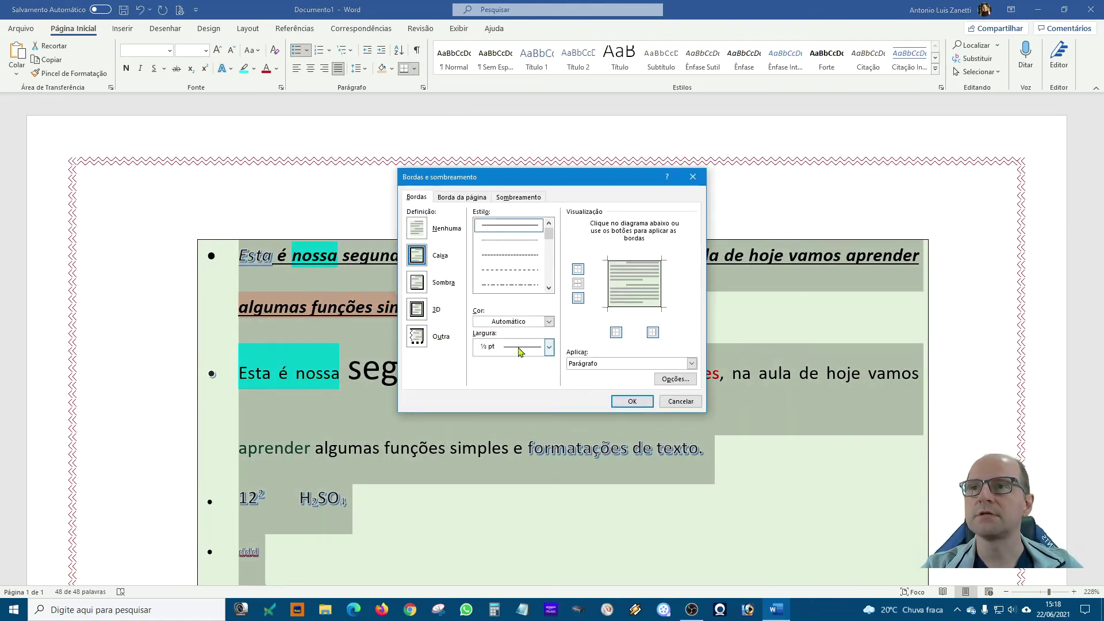
pyautogui.click(461, 201)
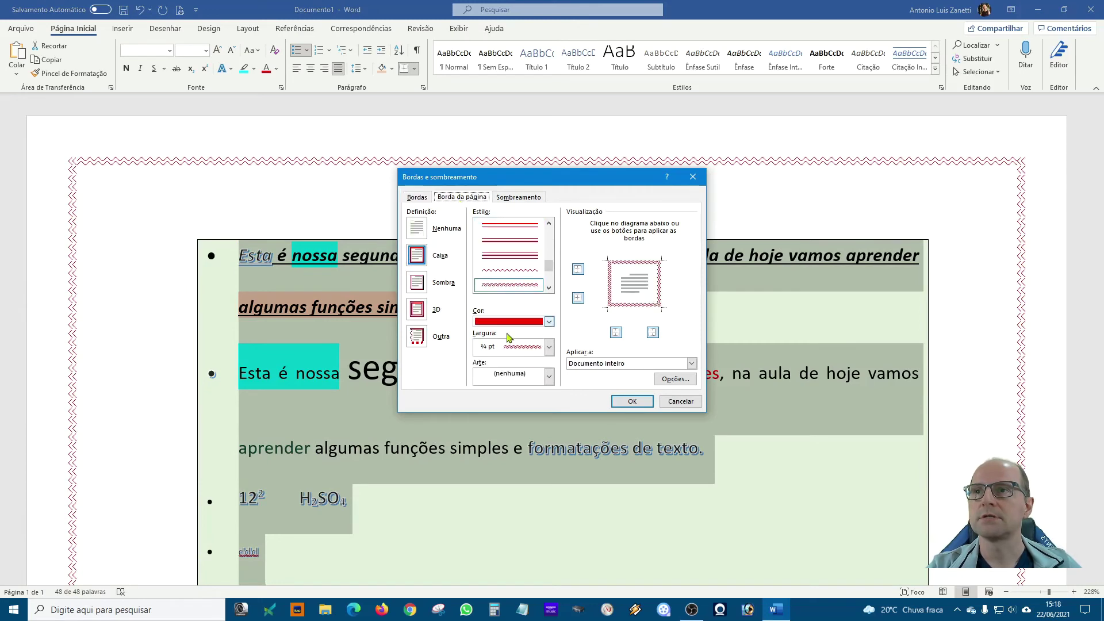
pyautogui.click(549, 377)
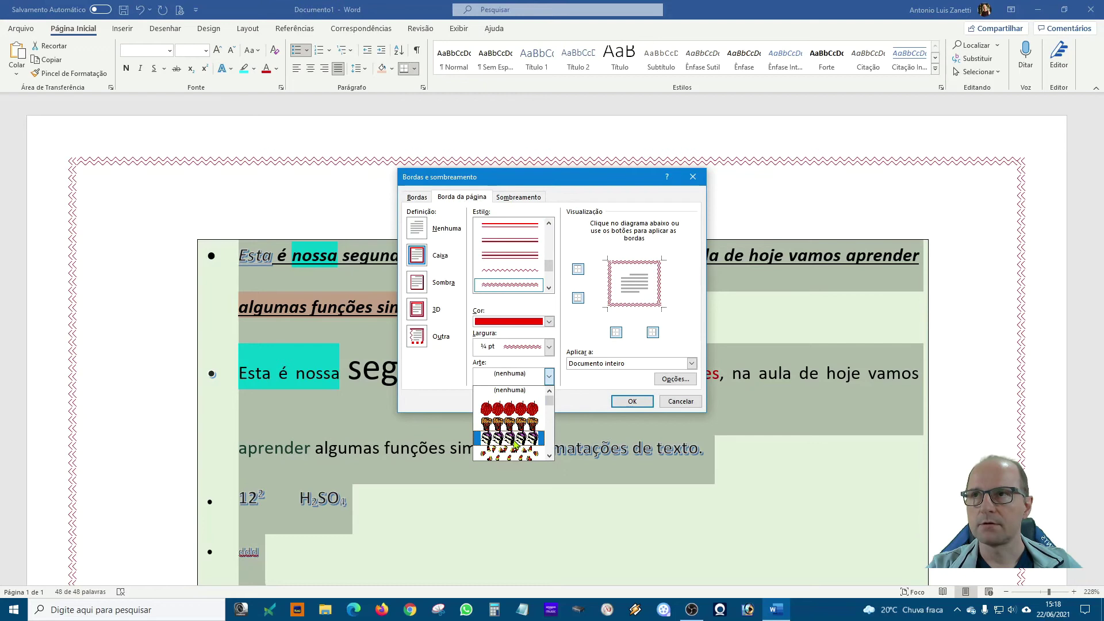
pyautogui.click(424, 199)
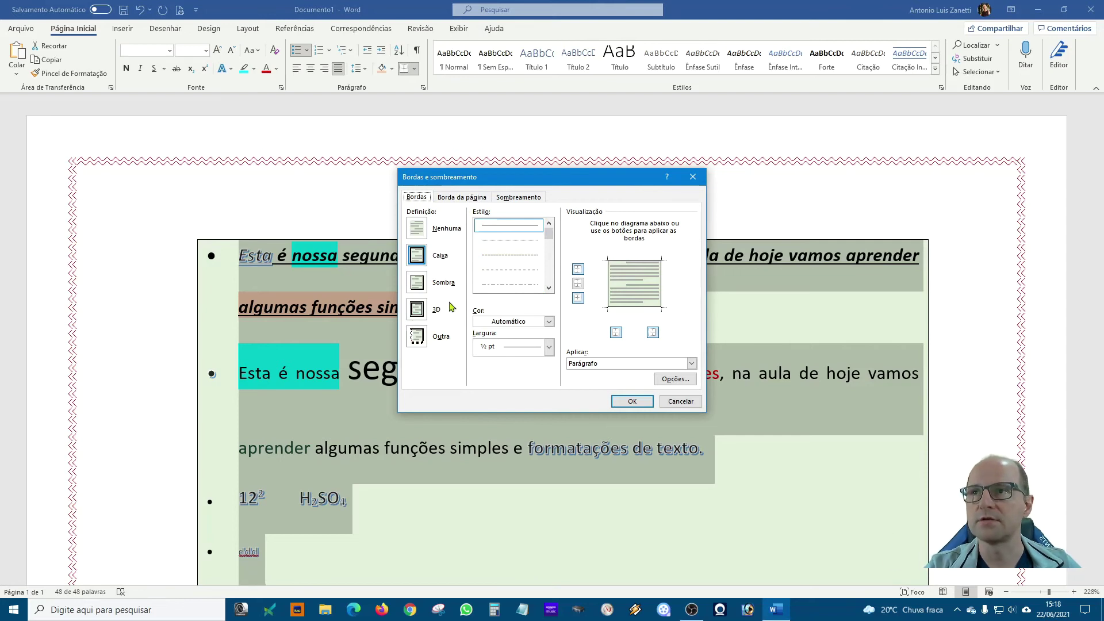
pyautogui.click(549, 243)
pyautogui.moveTo(550, 243); pyautogui.dragTo(547, 283)
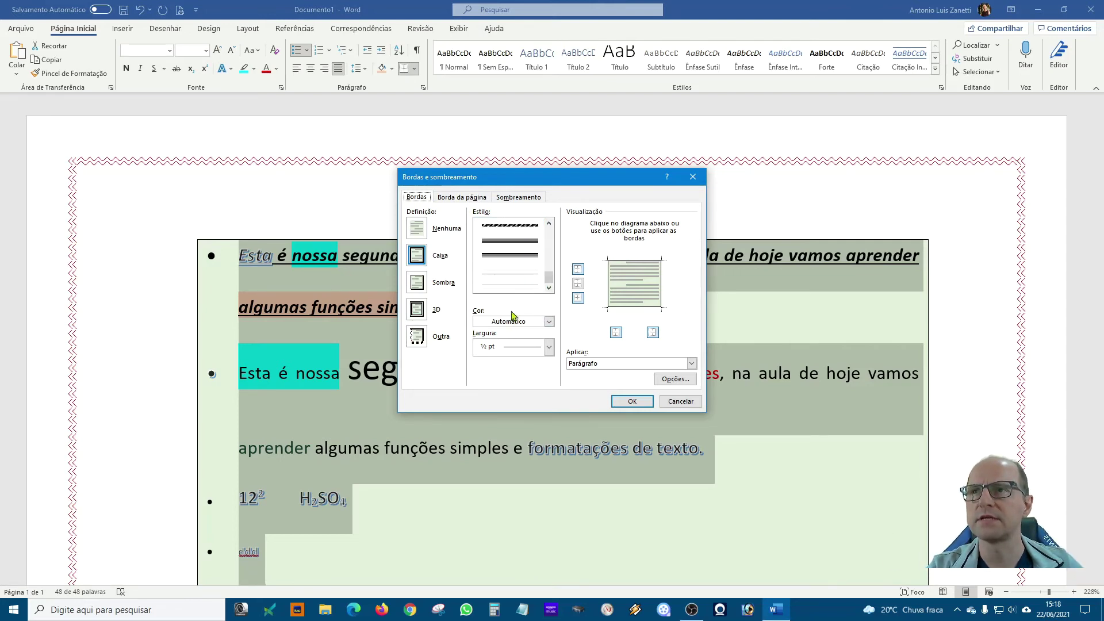
pyautogui.click(507, 247)
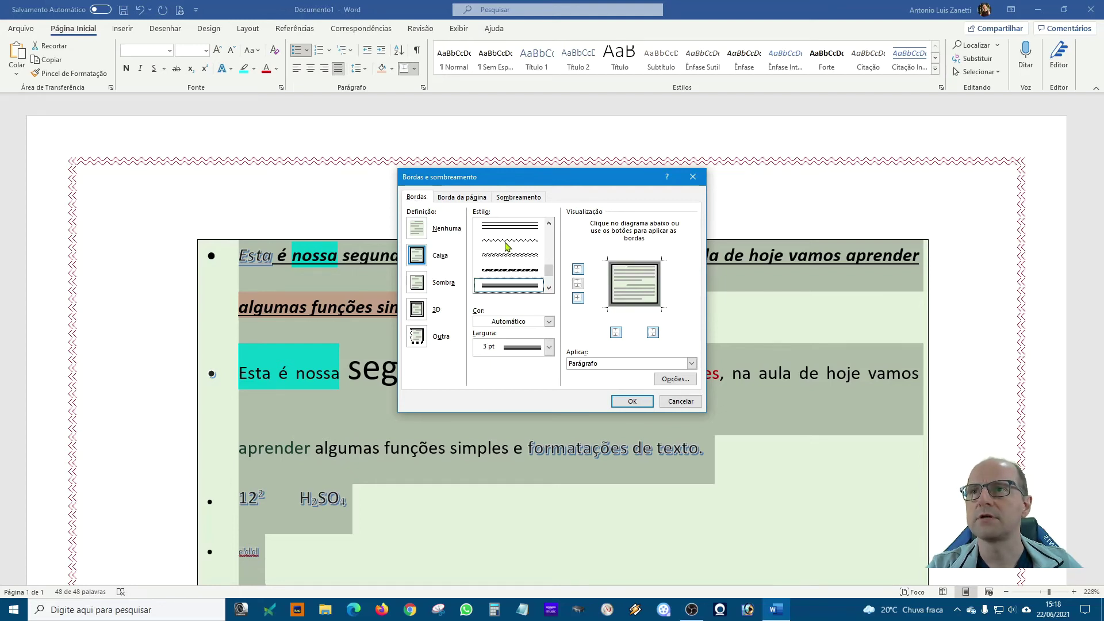
pyautogui.click(508, 325)
pyautogui.click(490, 450)
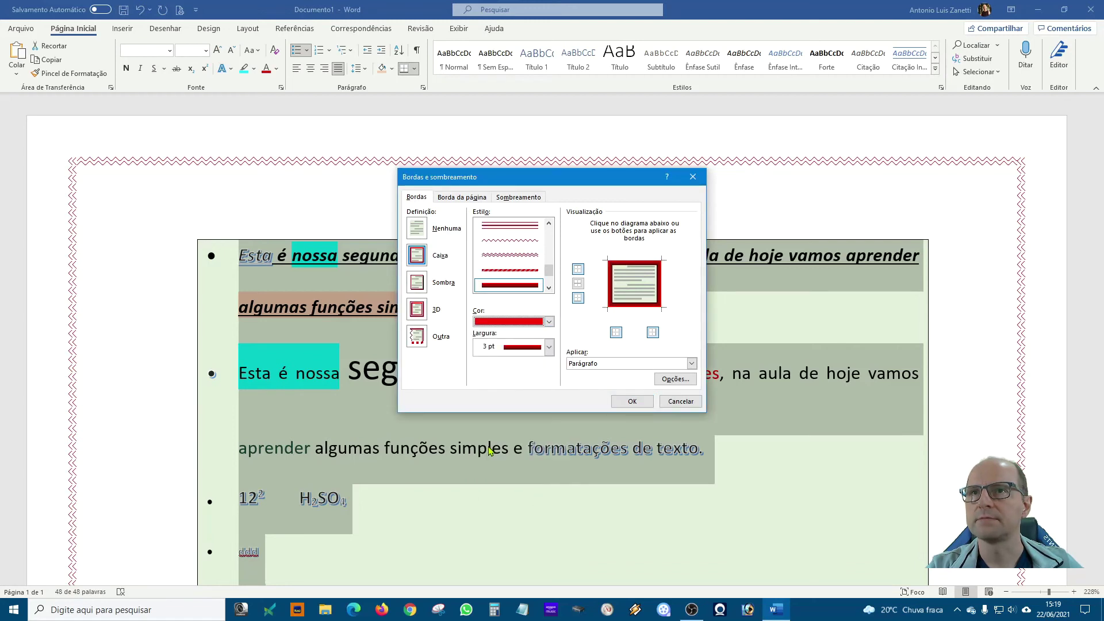
# Replace the page border with the green pine tree art on the whole document, apply the settings and deselect the text
pyautogui.click(457, 198)
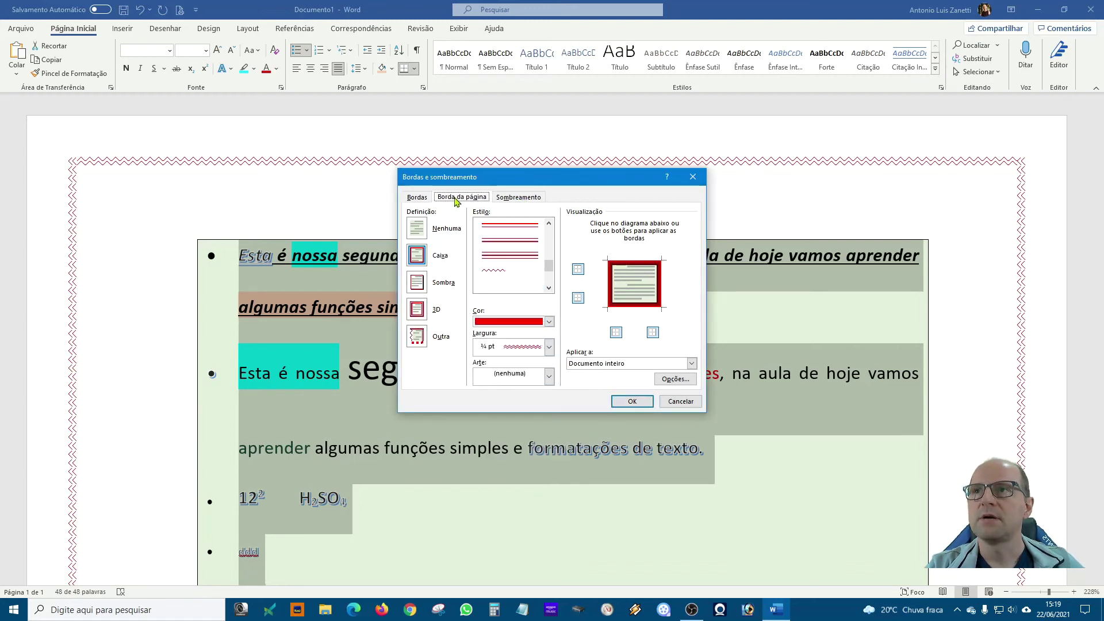
pyautogui.click(530, 381)
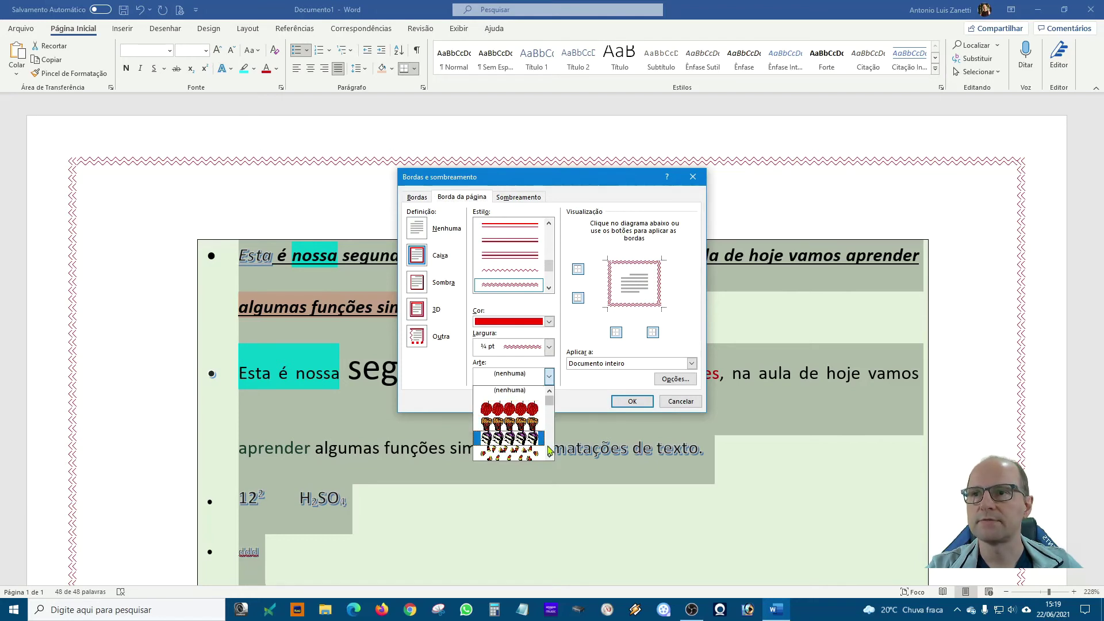
pyautogui.scroll(-5, 551, 457)
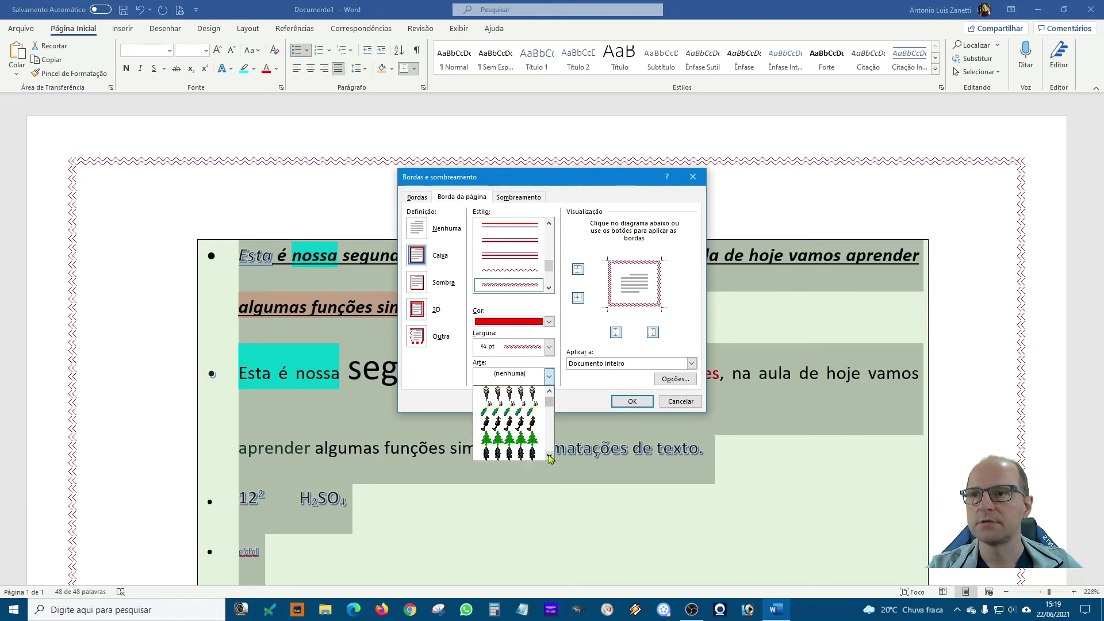
pyautogui.click(533, 441)
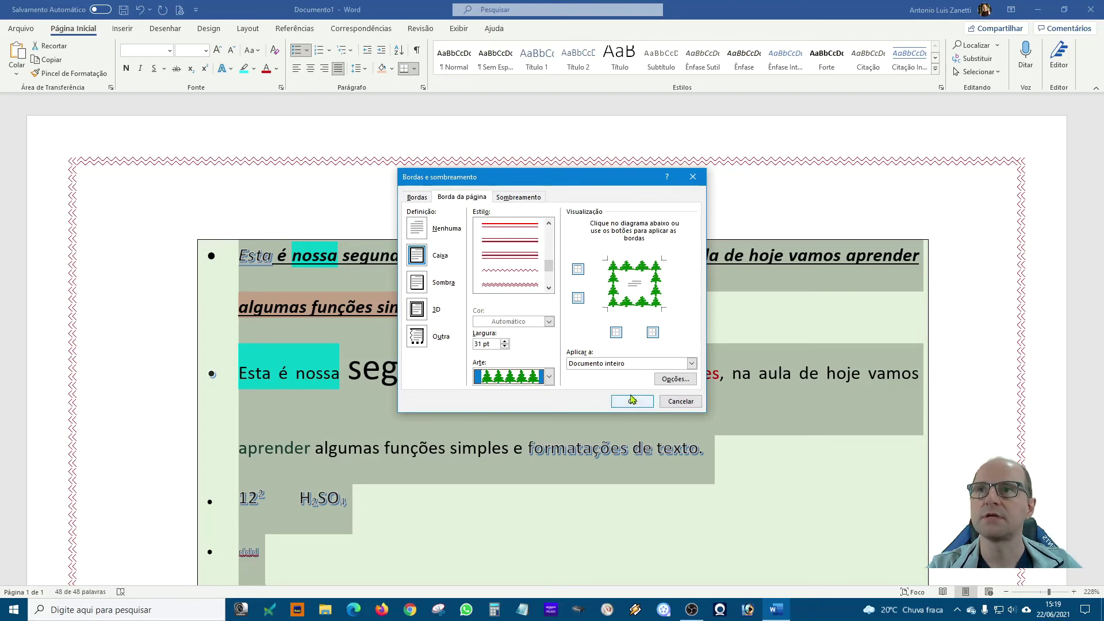
pyautogui.click(518, 197)
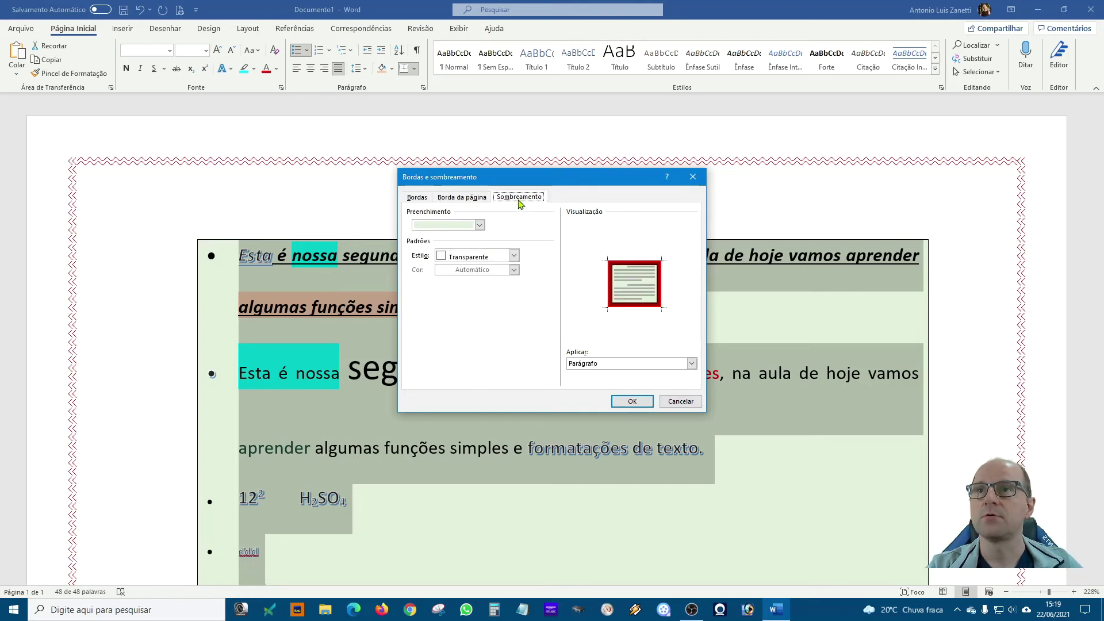
pyautogui.click(631, 401)
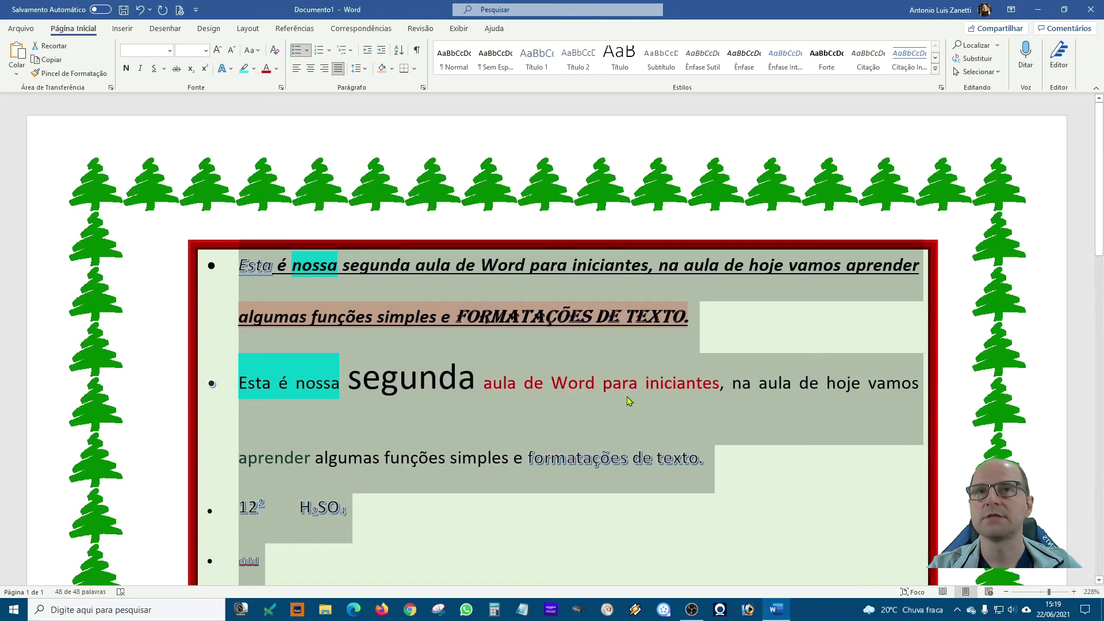
pyautogui.scroll(-5, 628, 401)
pyautogui.scroll(5, 640, 360)
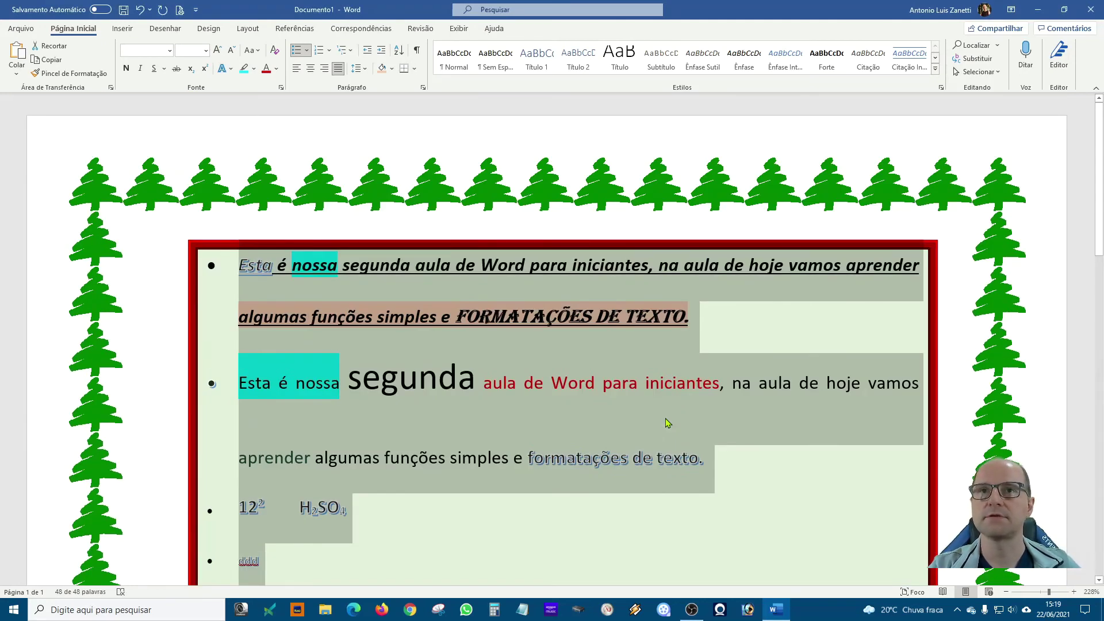
pyautogui.click(690, 300)
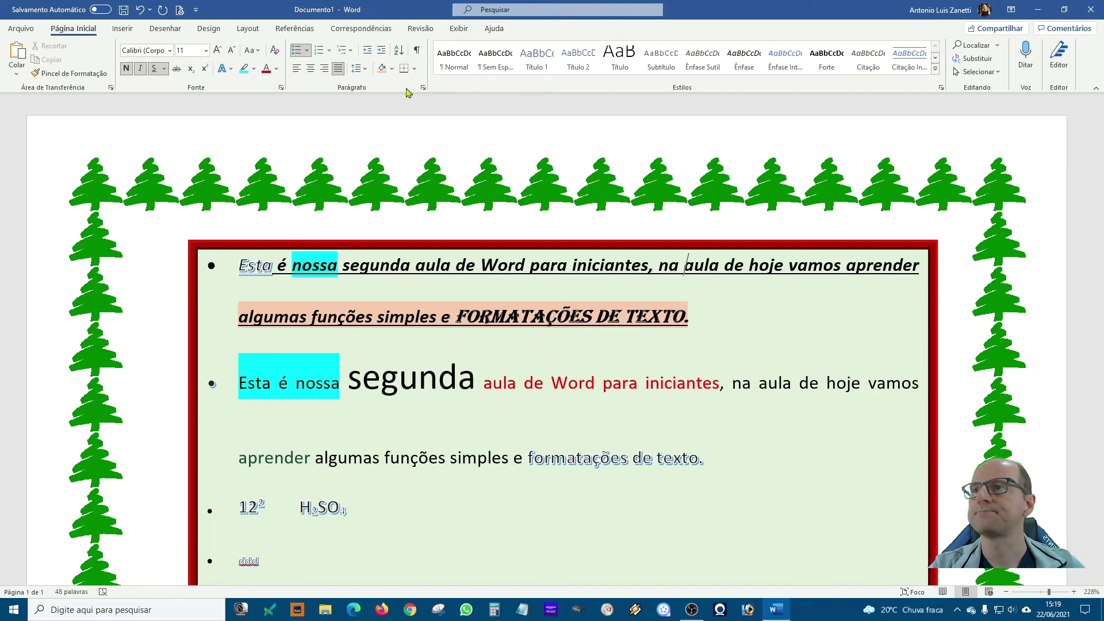
# Examine the Sort Text options for the whole bulleted list and close them without sorting
pyautogui.moveTo(298, 577); pyautogui.dragTo(235, 253)
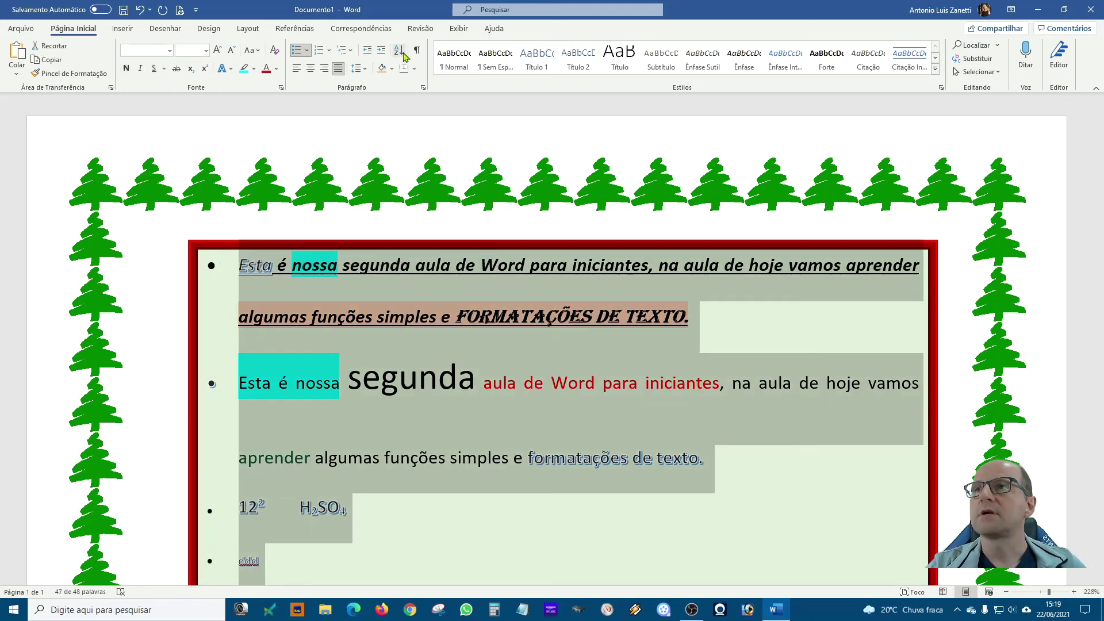
pyautogui.click(403, 53)
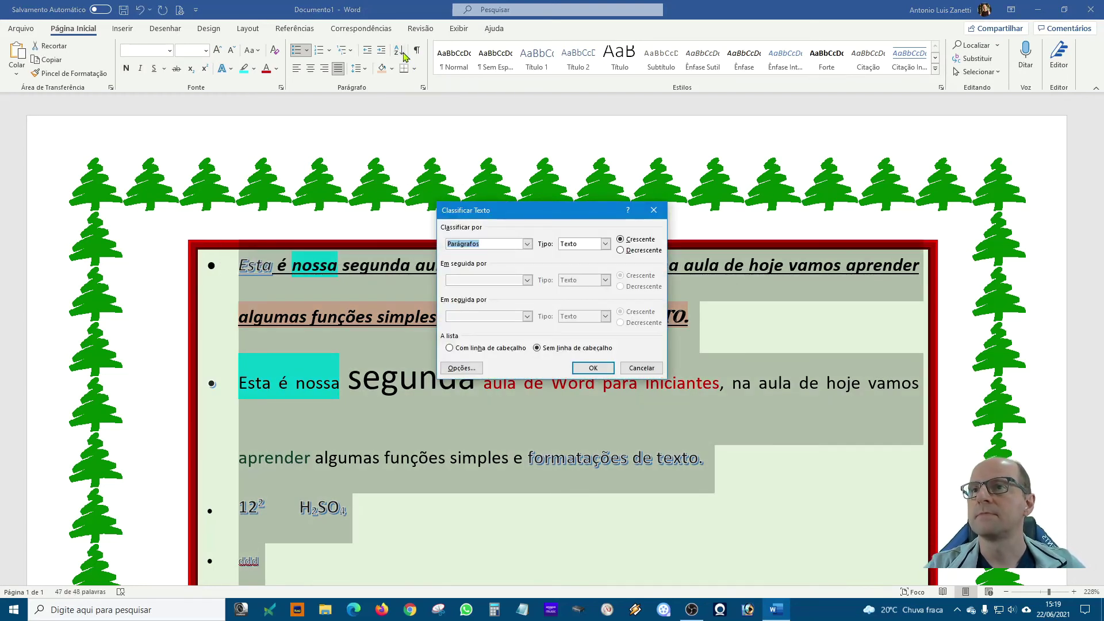
pyautogui.click(640, 369)
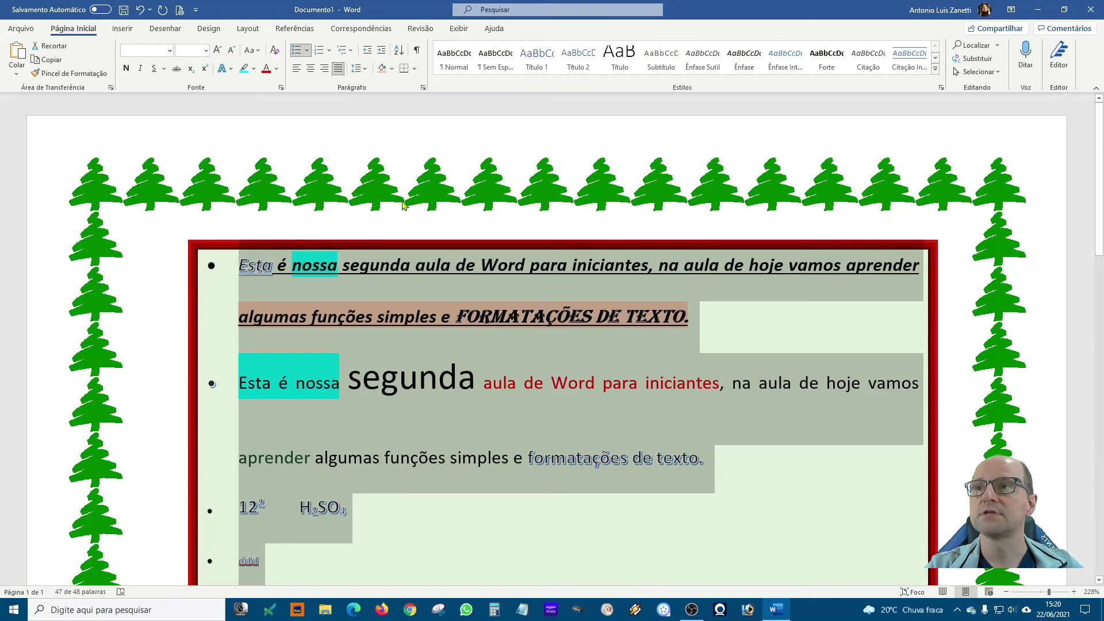
# Check the Sort Text options without sorting and undo the page border, paragraph border, shading and line spacing changes on the bulleted list
pyautogui.click(399, 53)
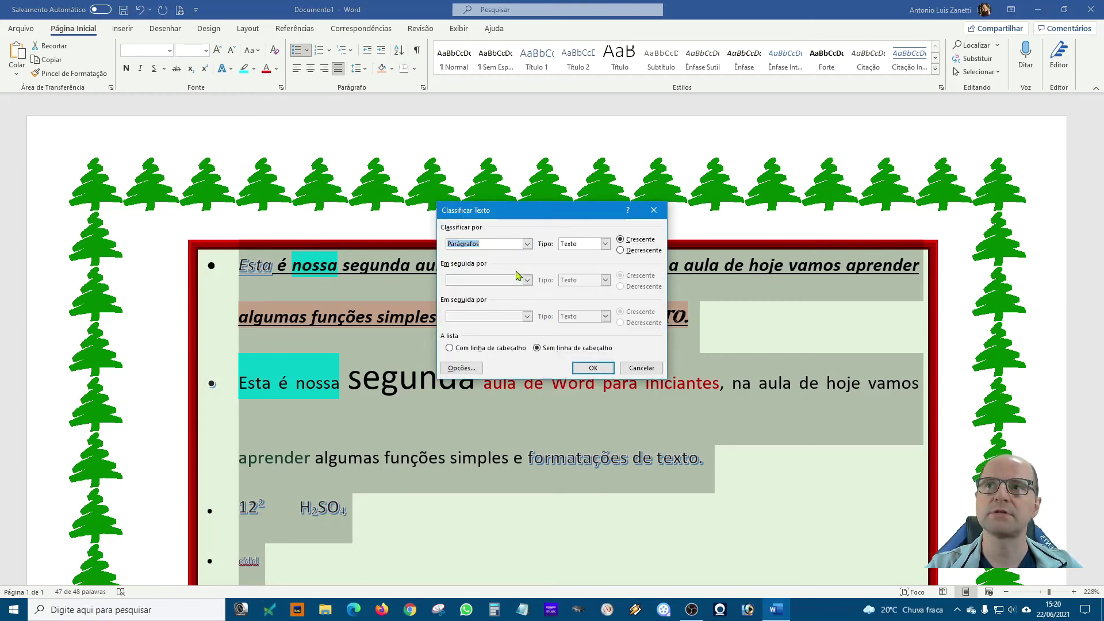
pyautogui.click(642, 368)
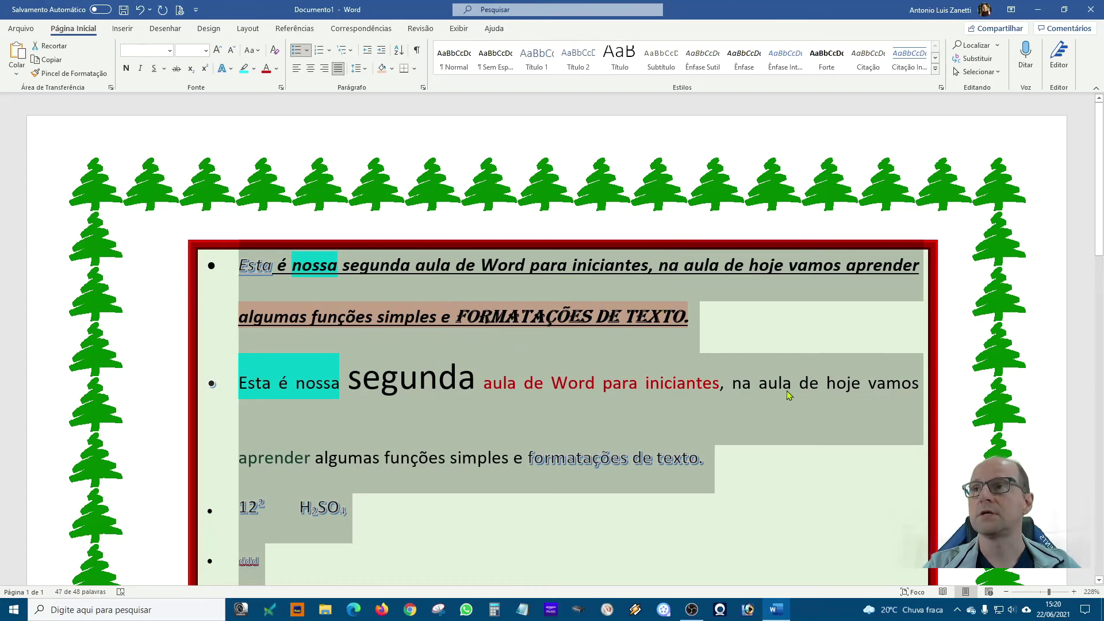
pyautogui.hotkey('ctrl', 'z')
pyautogui.hotkey('ctrl', 'z')
pyautogui.hotkey('ctrl', 'z')
pyautogui.hotkey('ctrl', 'z')
pyautogui.hotkey('ctrl', 'z')
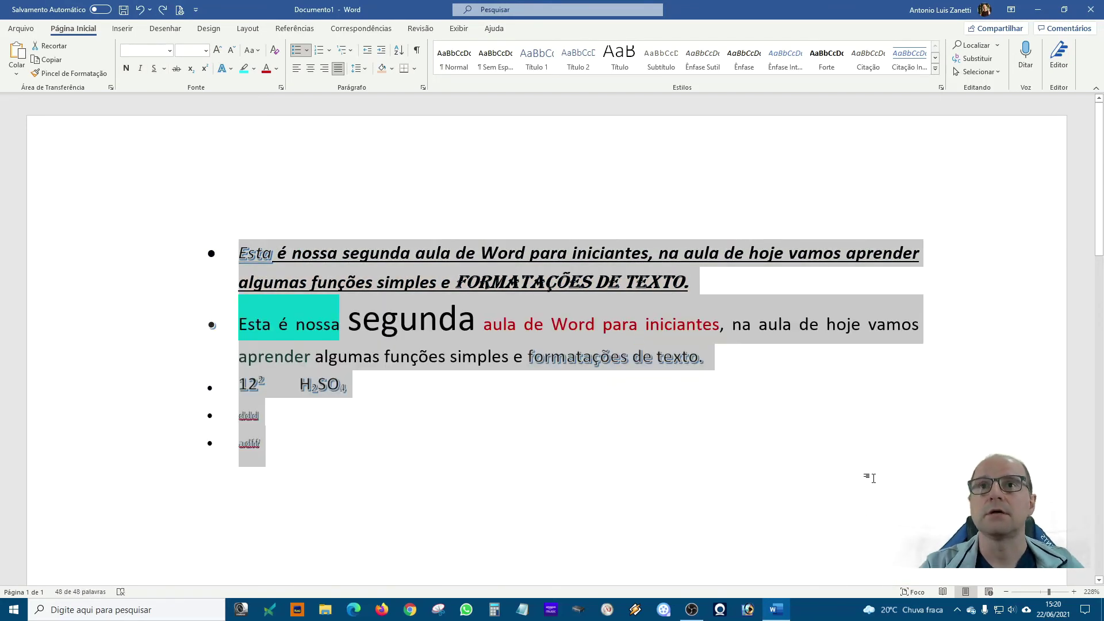
pyautogui.click(880, 416)
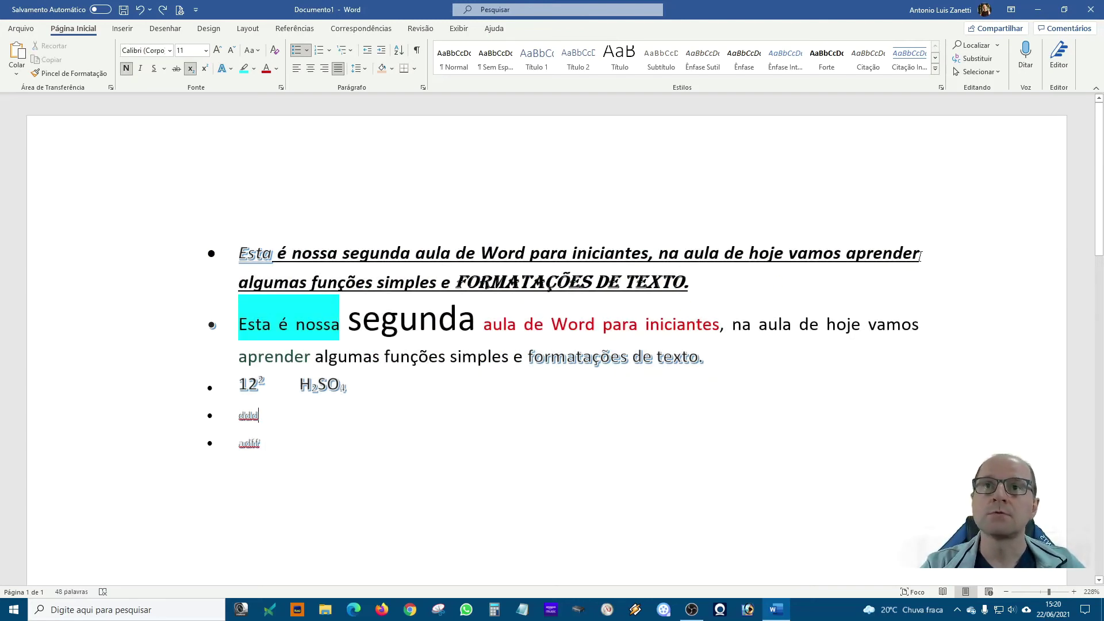
# Select the whole bulleted list, find the hyphenation command by searching for "hife", and set hyphenation to Automatic
pyautogui.moveTo(286, 446); pyautogui.dragTo(239, 276)
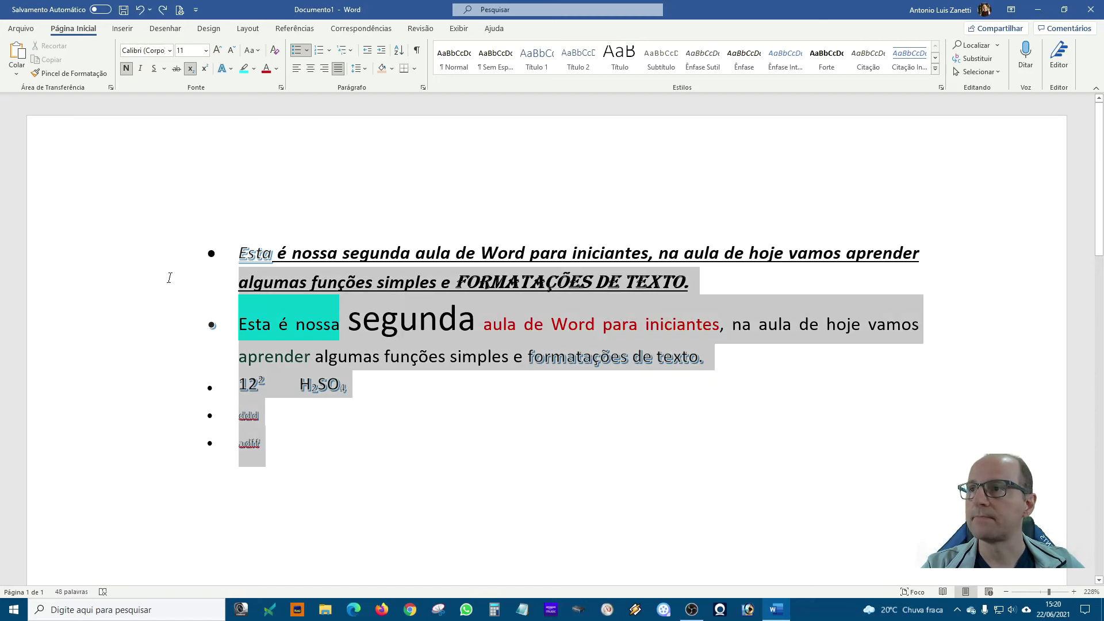
pyautogui.click(928, 254)
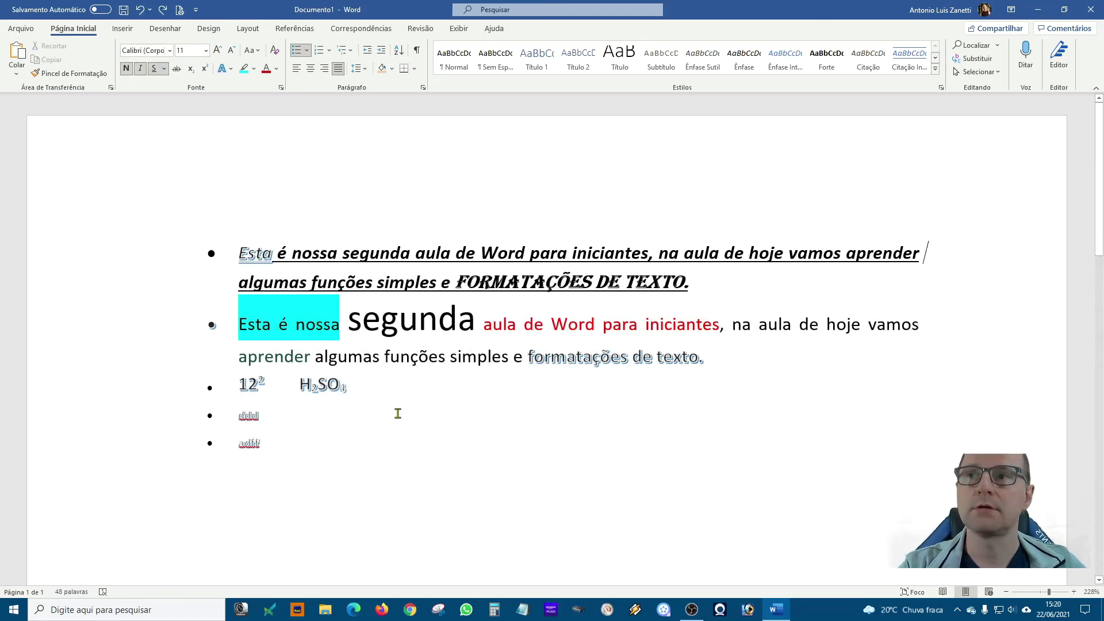
pyautogui.moveTo(264, 440); pyautogui.dragTo(219, 250)
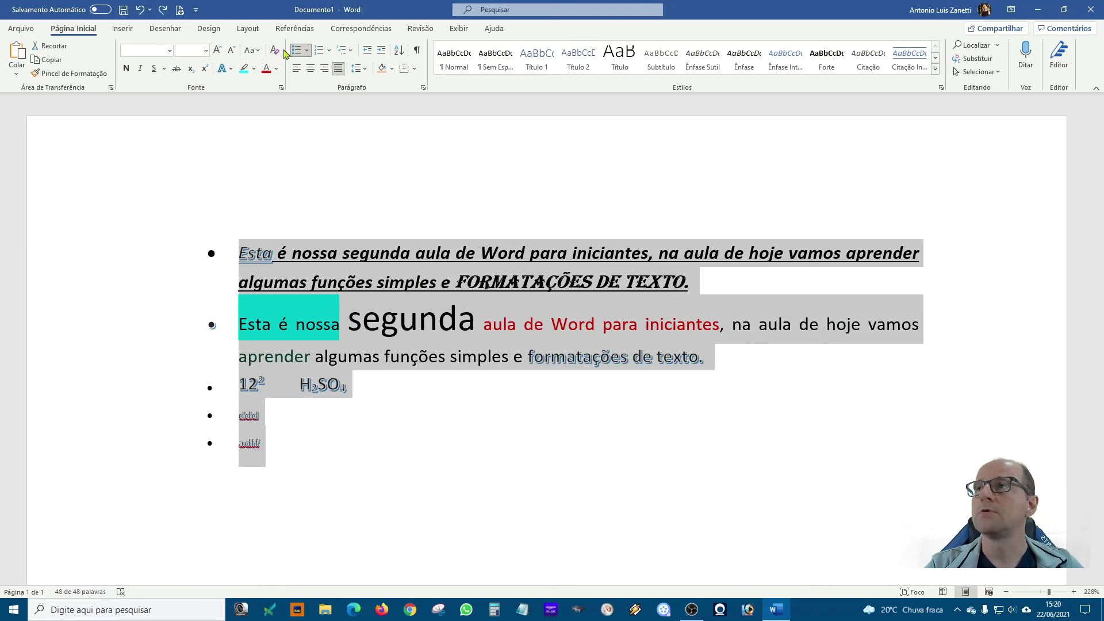
pyautogui.scroll(-1, 286, 53)
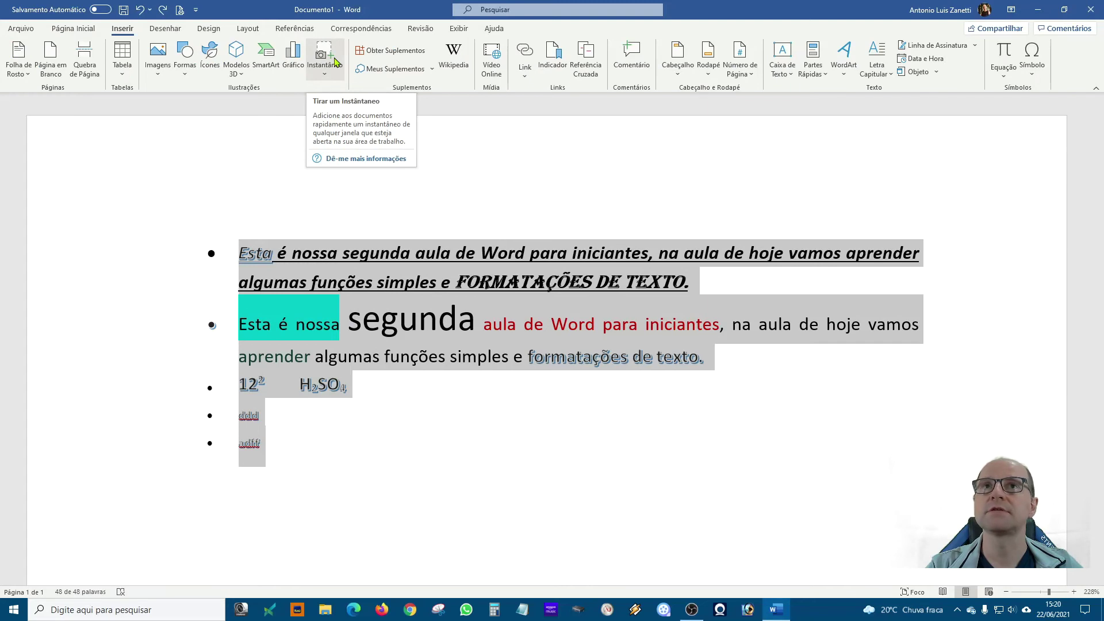
pyautogui.scroll(-1, 336, 61)
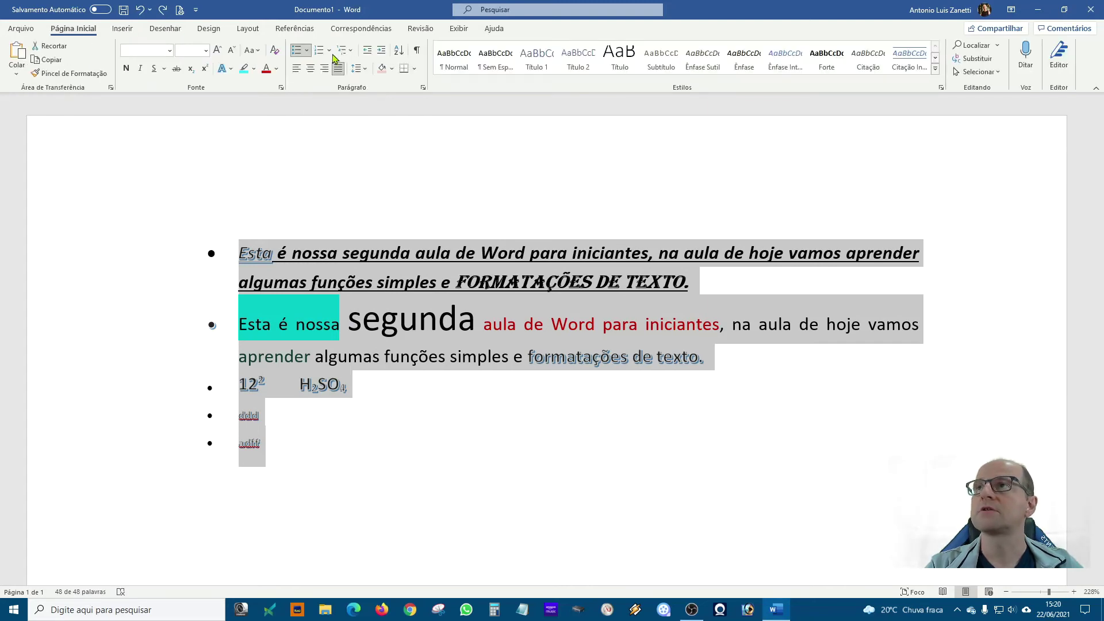
pyautogui.click(510, 11)
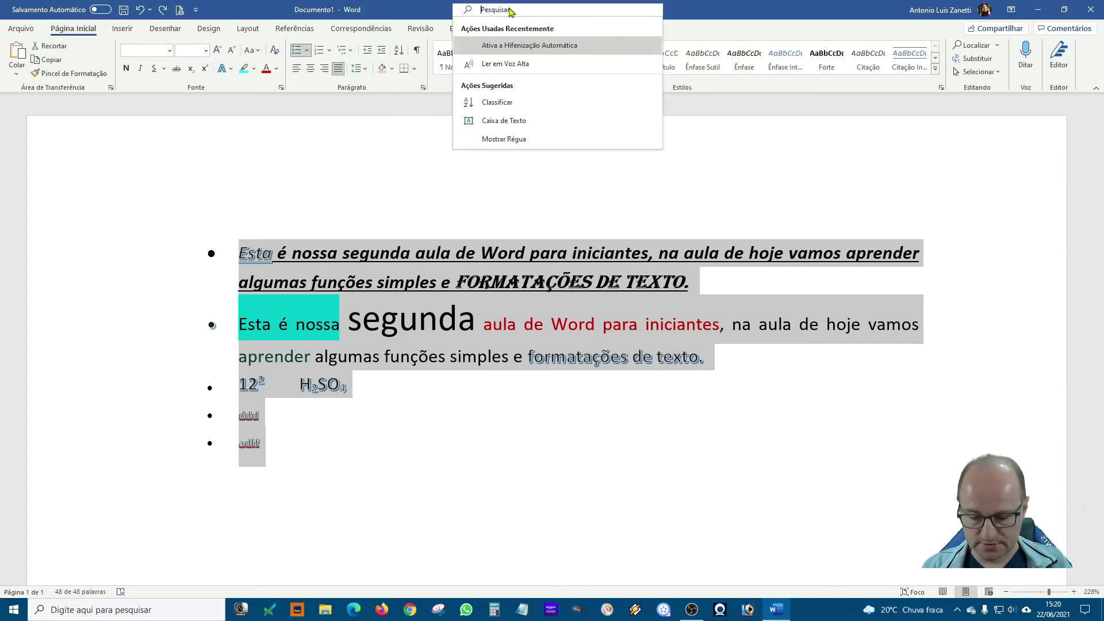
pyautogui.write('hife')
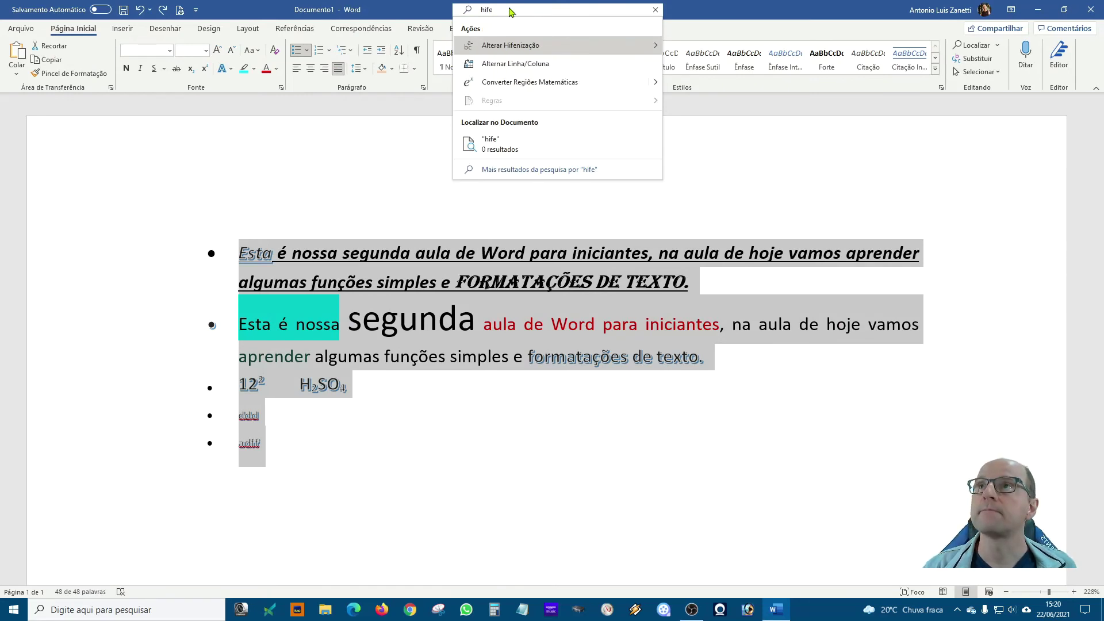
pyautogui.moveTo(502, 50)
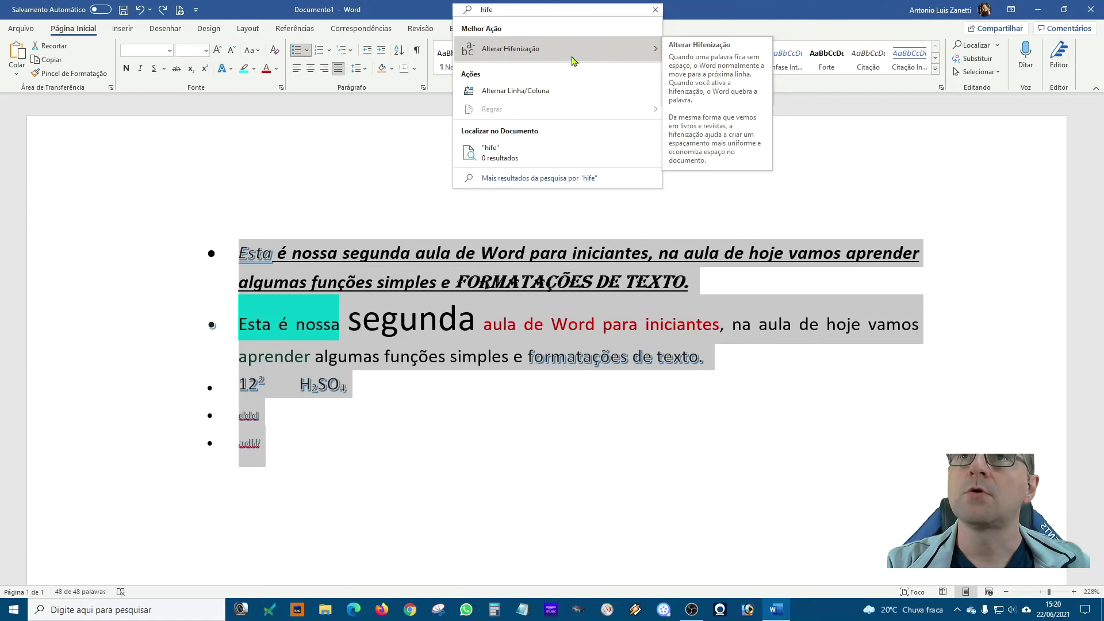
pyautogui.moveTo(584, 55)
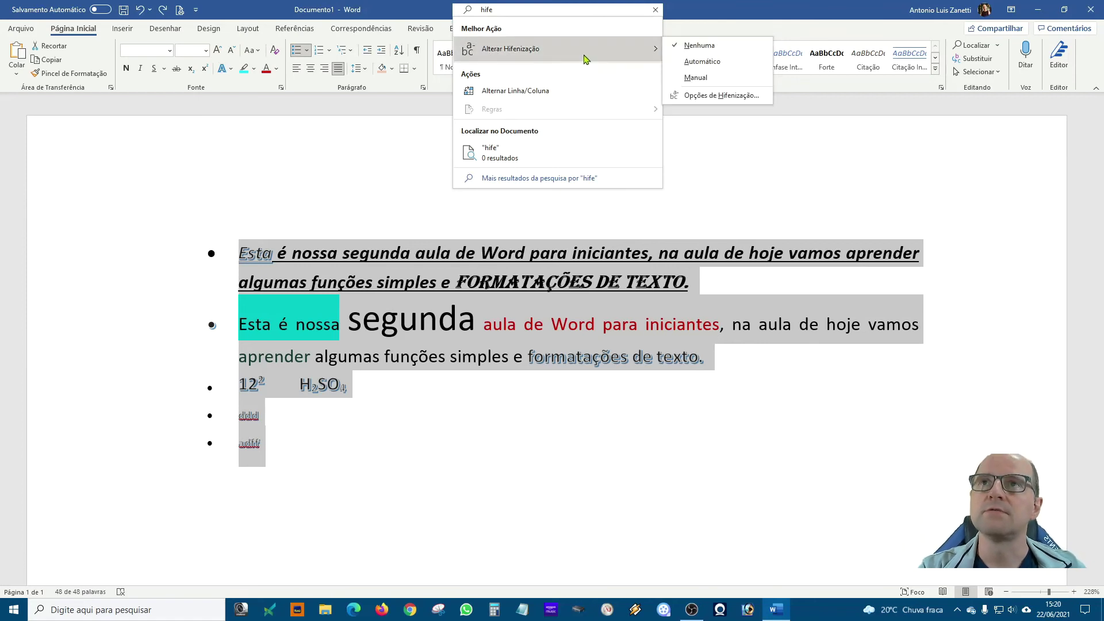
pyautogui.click(706, 63)
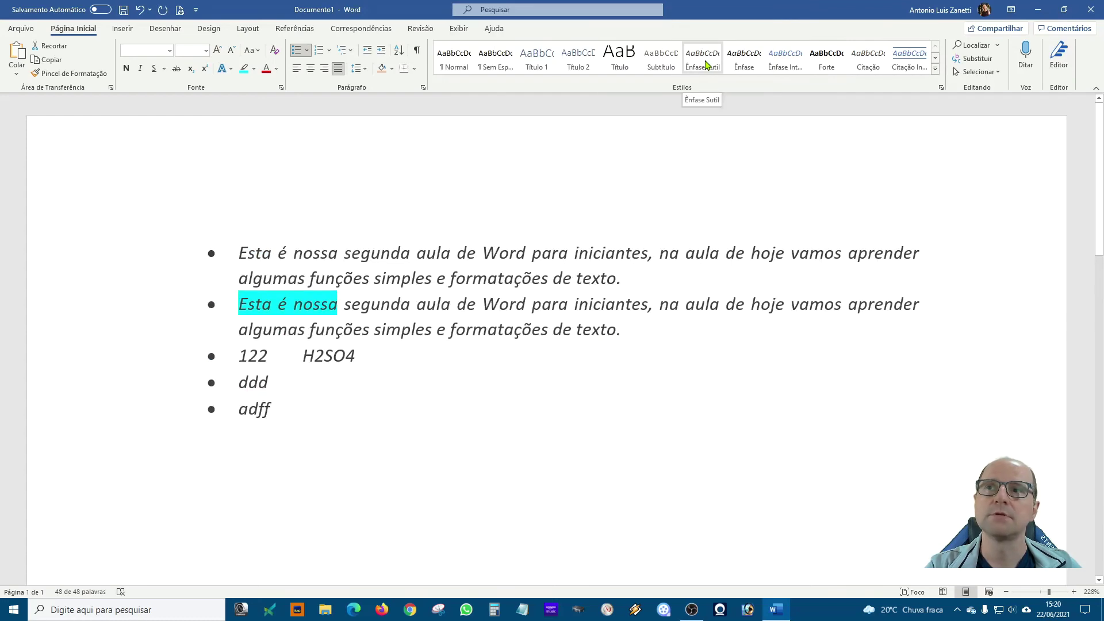
pyautogui.click(870, 462)
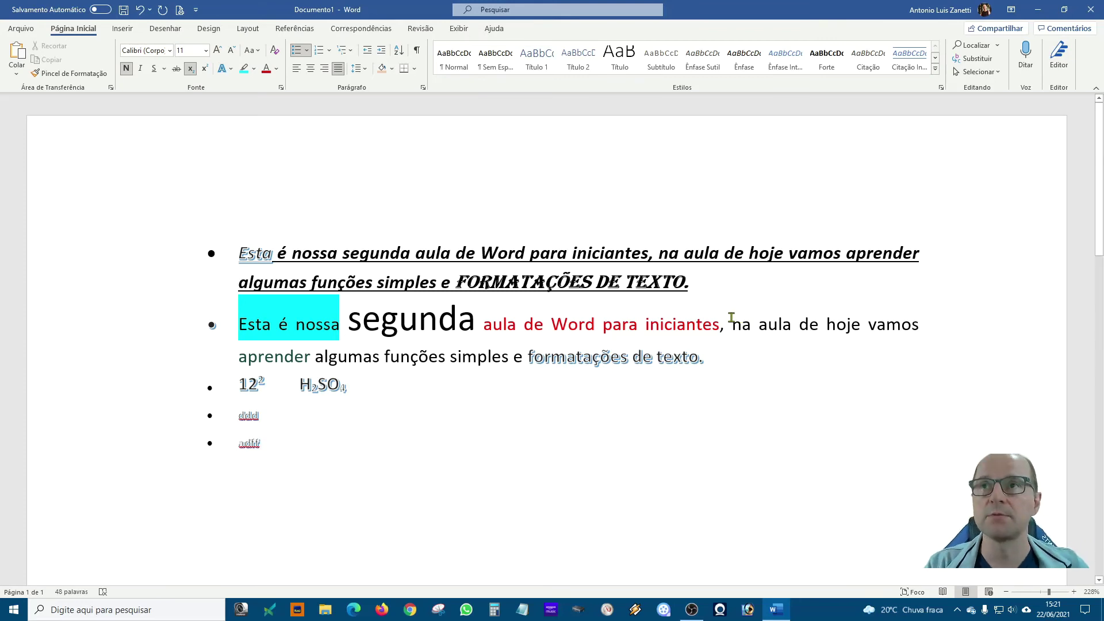
# Increase the font size of the text from the start of the first bullet through "iniciantes" in the second bullet
pyautogui.moveTo(716, 295); pyautogui.dragTo(216, 239)
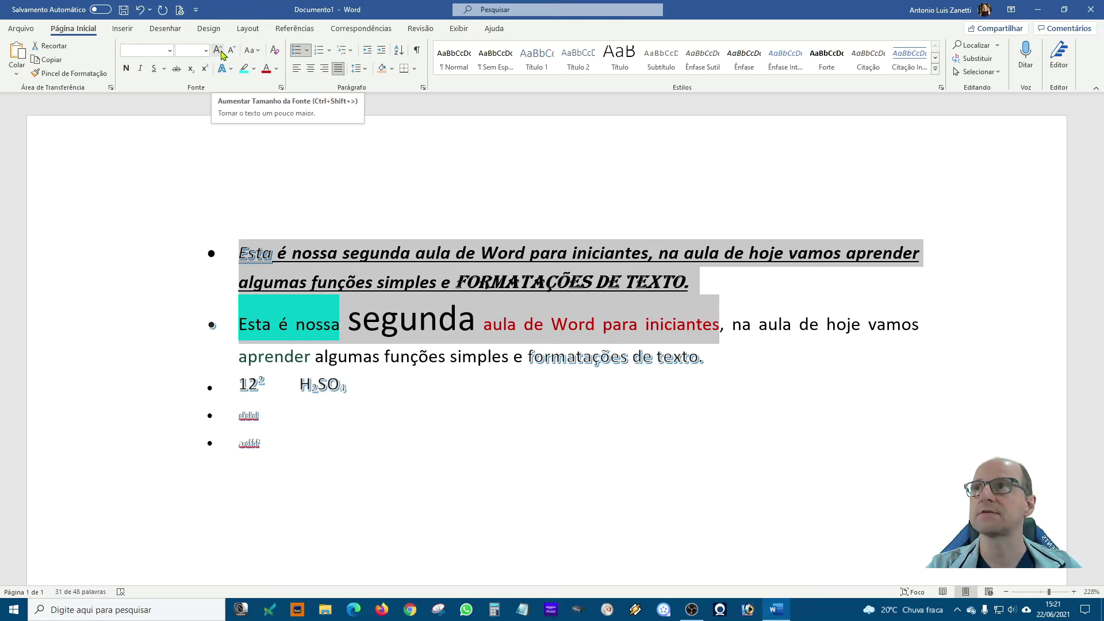
pyautogui.click(222, 55)
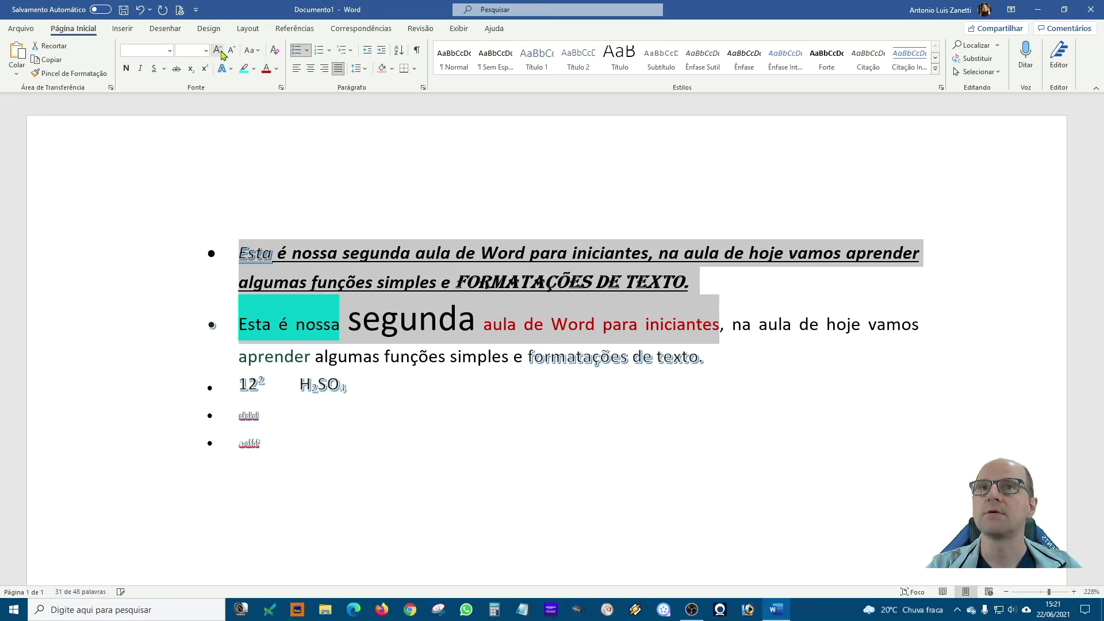
pyautogui.click(222, 55)
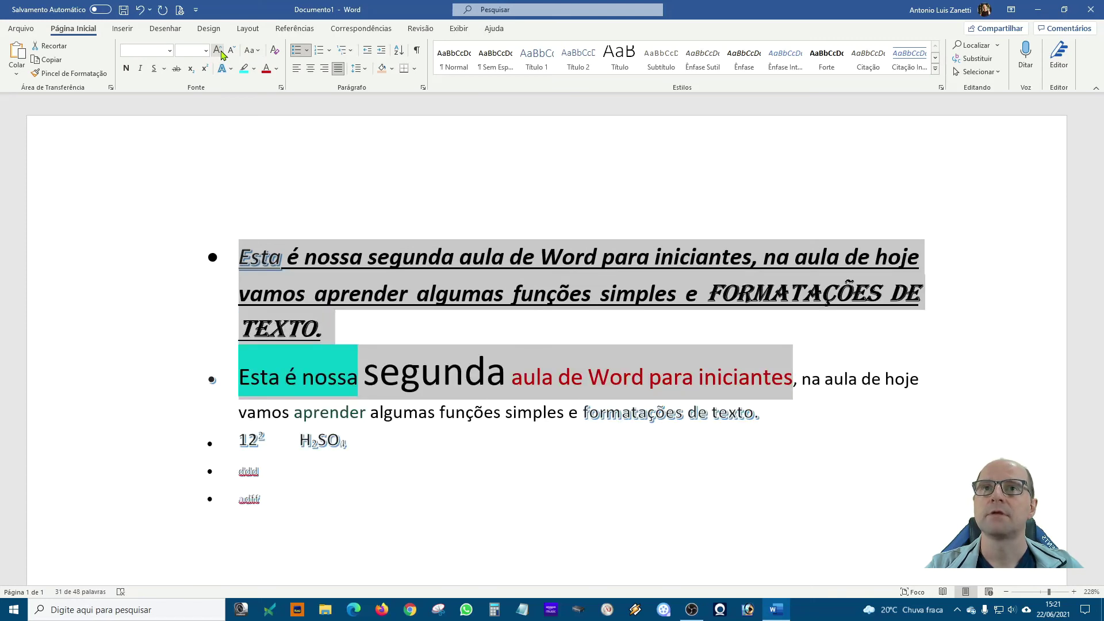
pyautogui.click(221, 55)
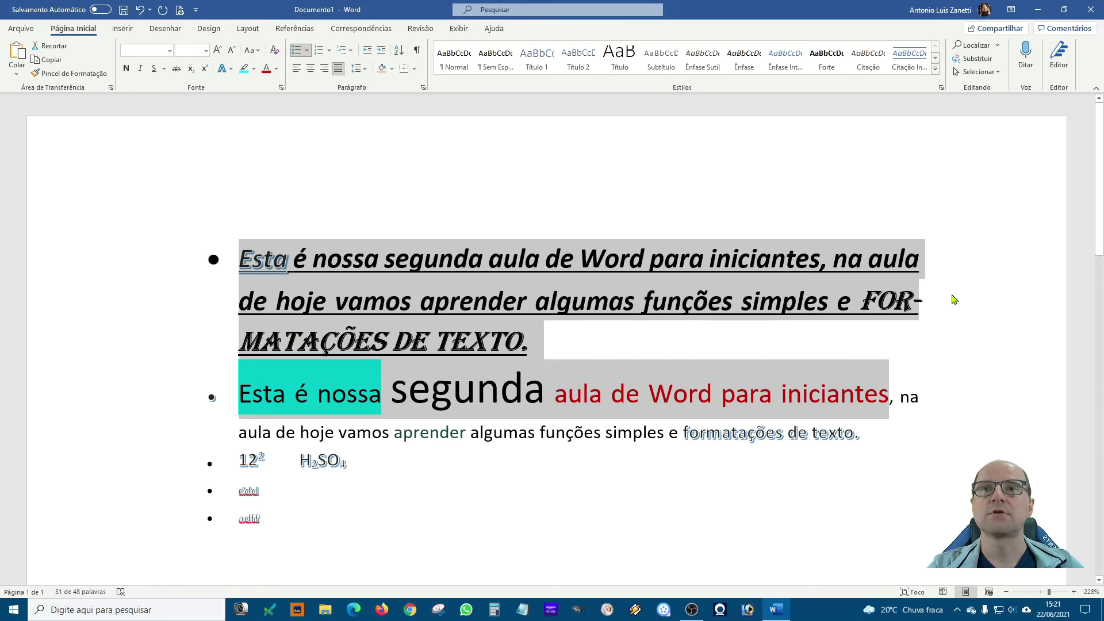
# Select the first two bulleted paragraphs and set the hyphenation to None
pyautogui.moveTo(880, 435); pyautogui.dragTo(233, 230)
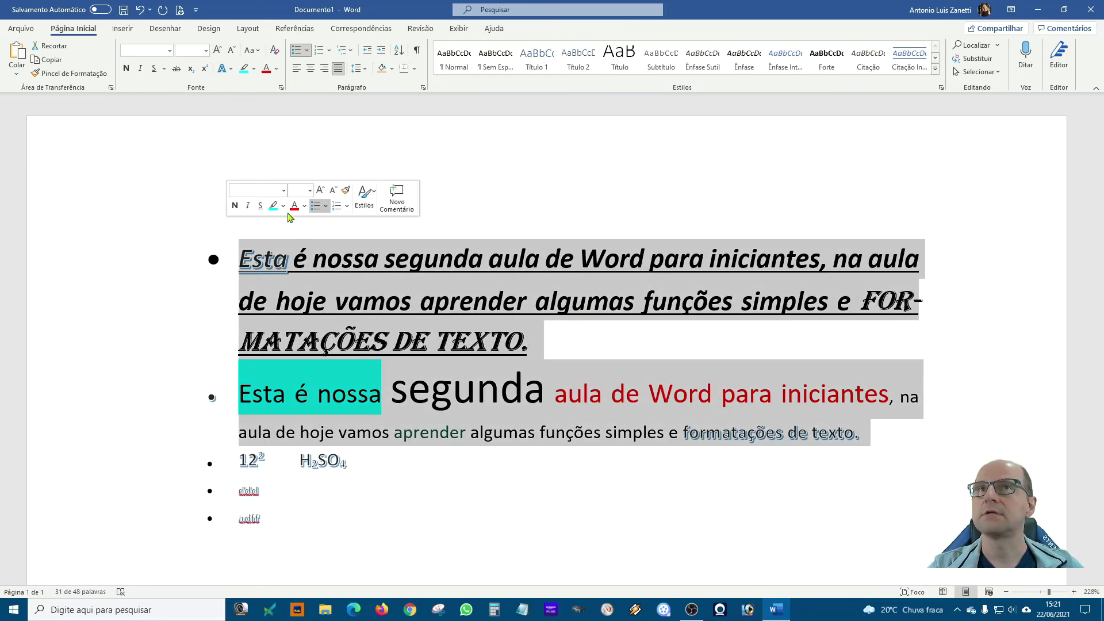
pyautogui.click(497, 10)
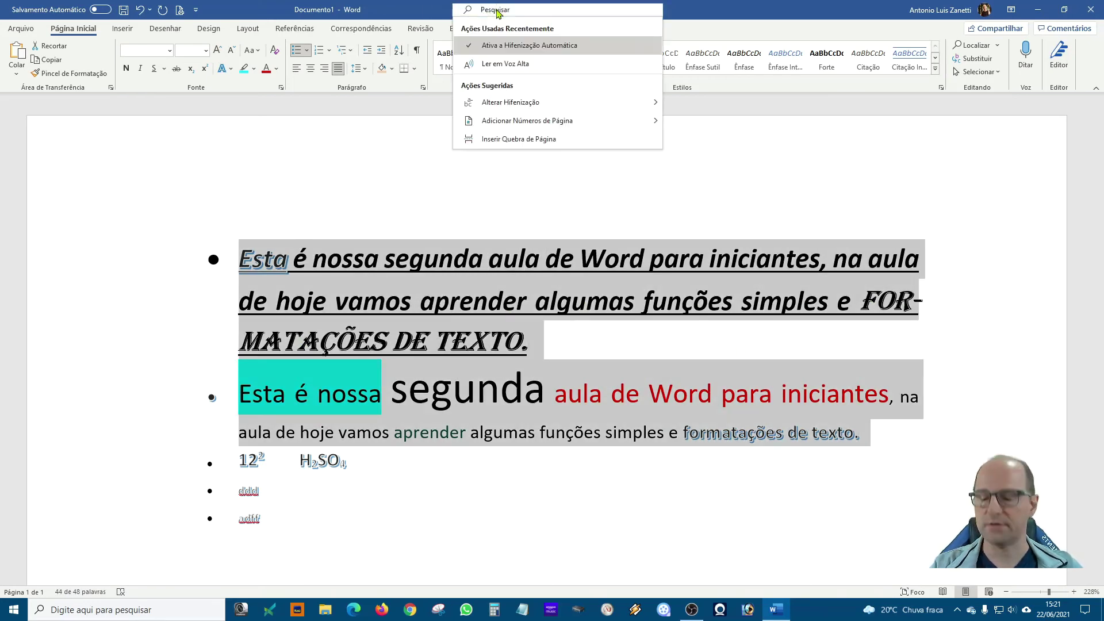
pyautogui.write('hi')
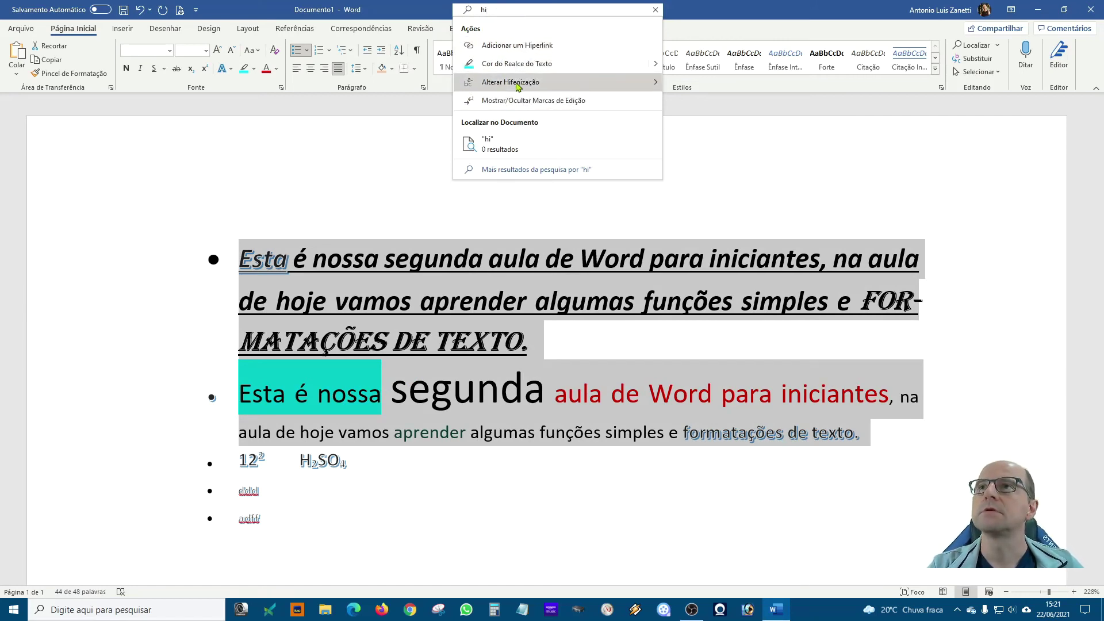
pyautogui.moveTo(538, 84)
pyautogui.click(700, 83)
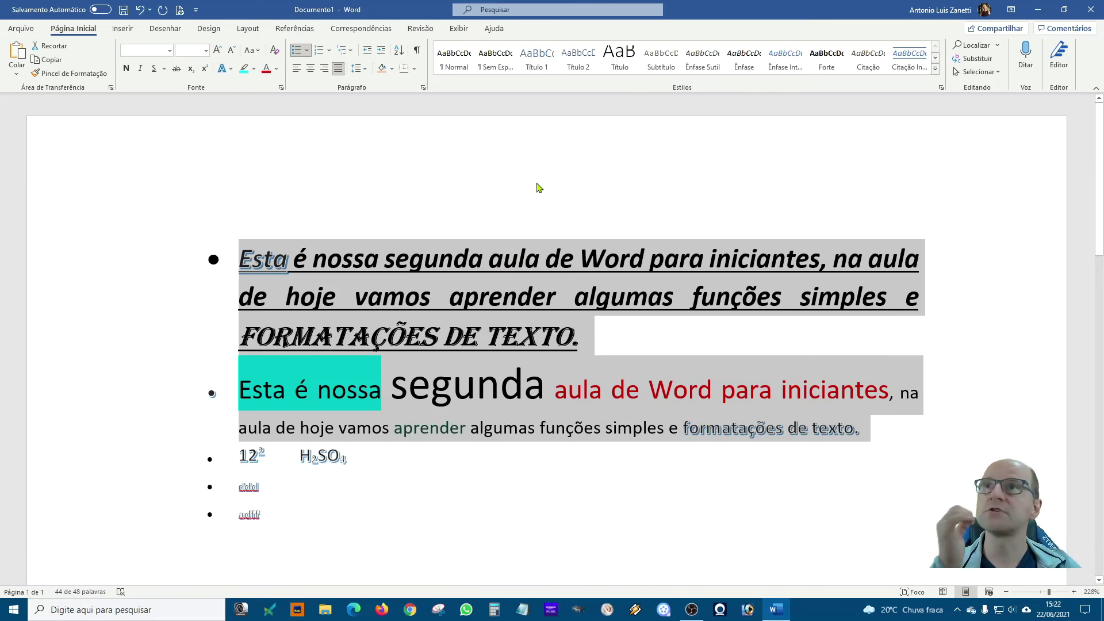
# Set the hyphenation back to Automatic and deselect the text
pyautogui.click(516, 10)
pyautogui.write('hif')
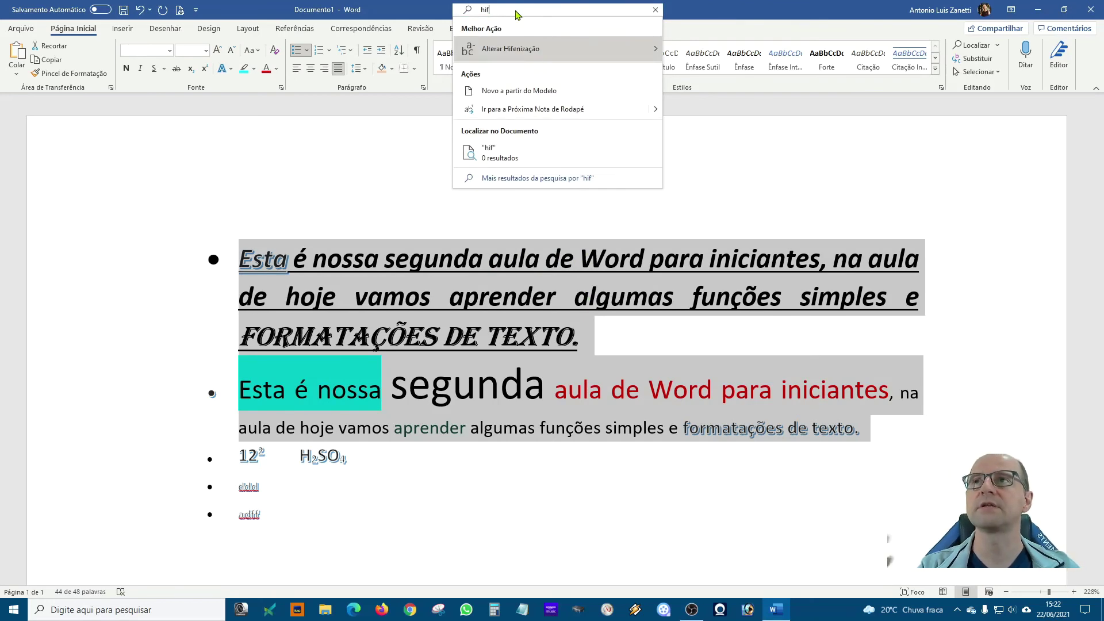
pyautogui.moveTo(525, 49)
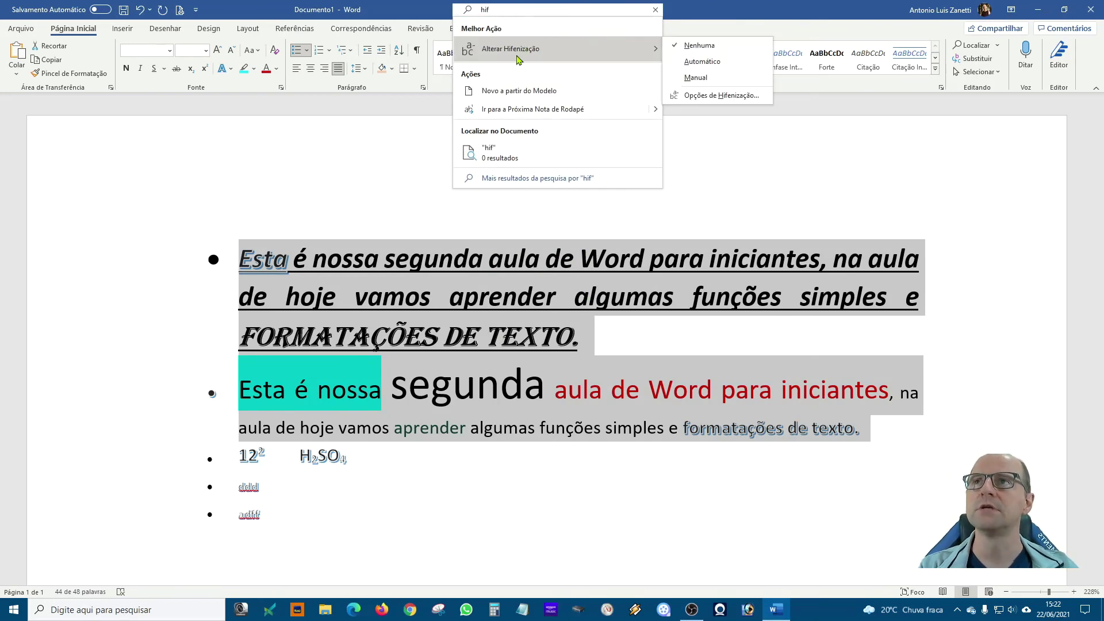
pyautogui.click(702, 62)
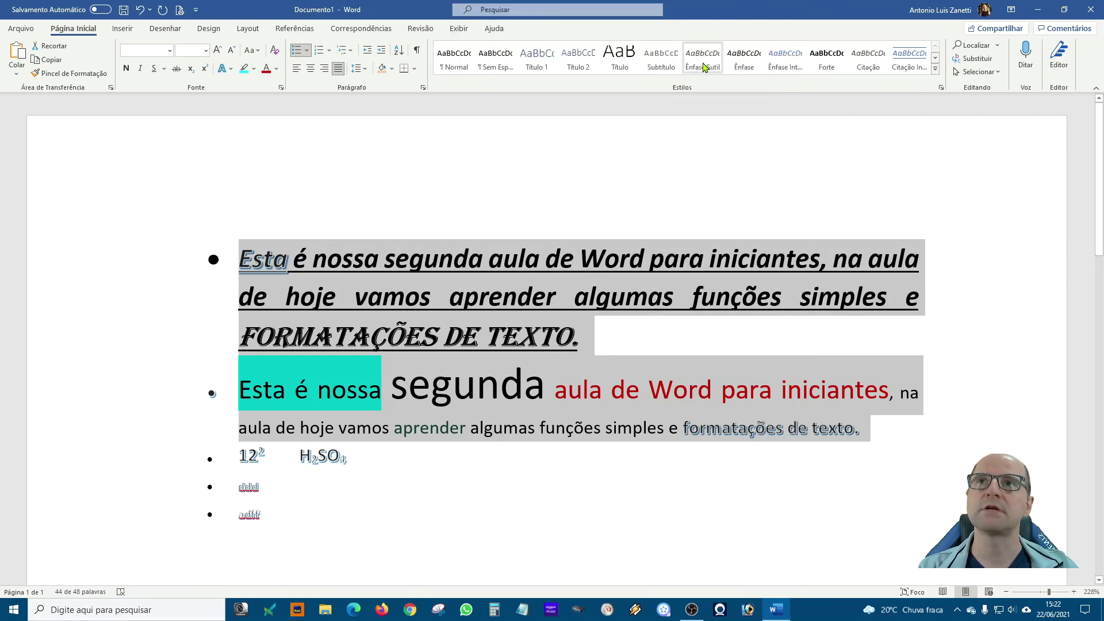
pyautogui.click(962, 330)
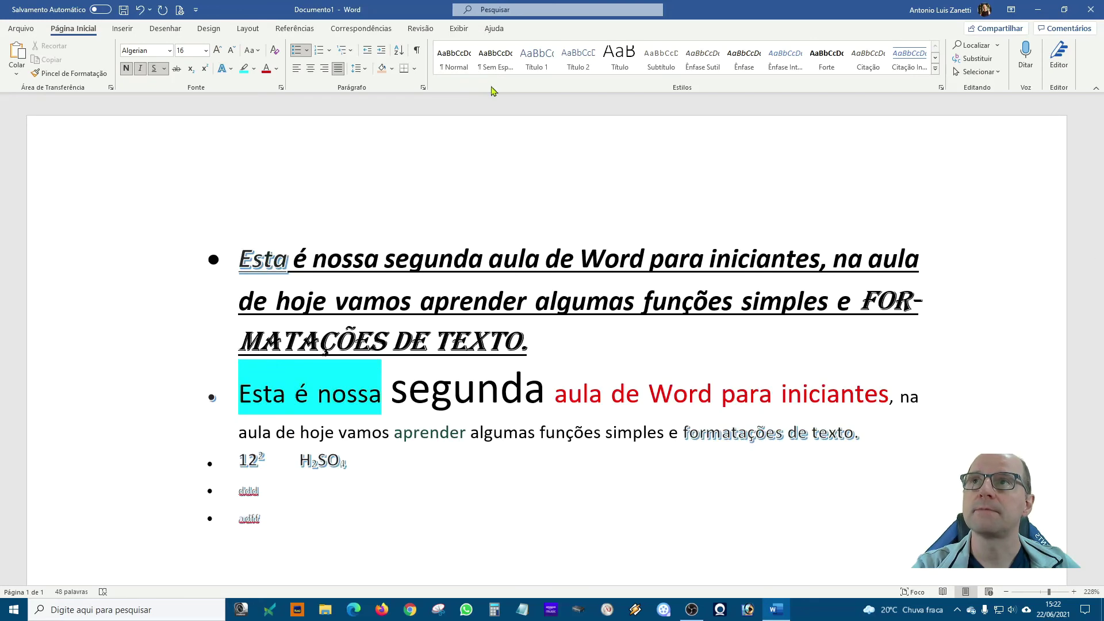
# Select the whole bulleted list, examine the full set of text styles without applying any, and deselect the text
pyautogui.moveTo(228, 249); pyautogui.dragTo(321, 509)
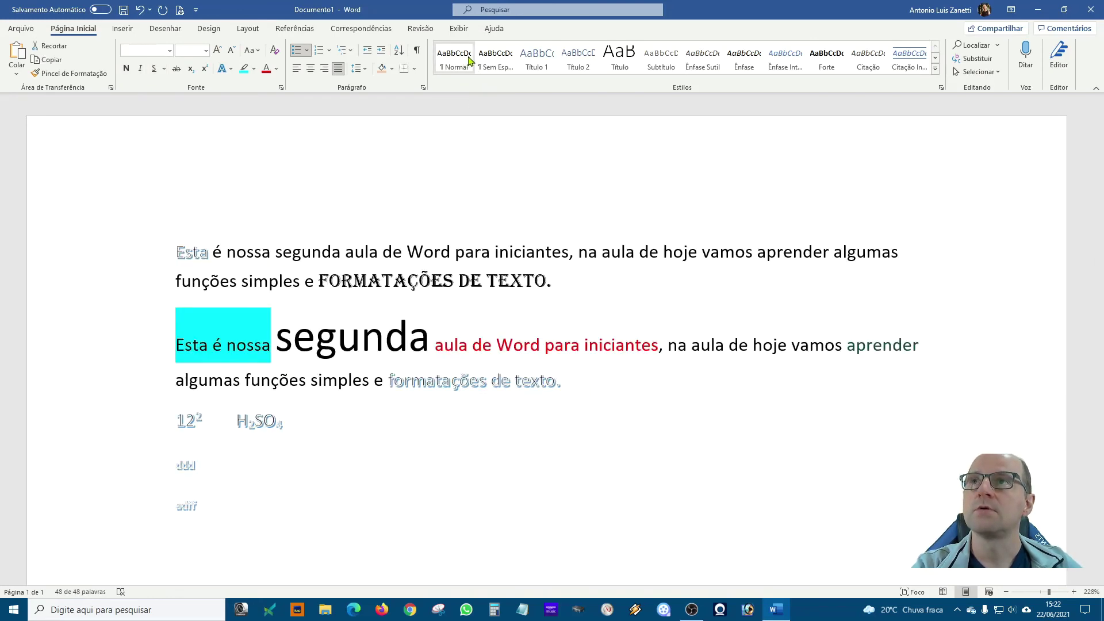
pyautogui.click(936, 70)
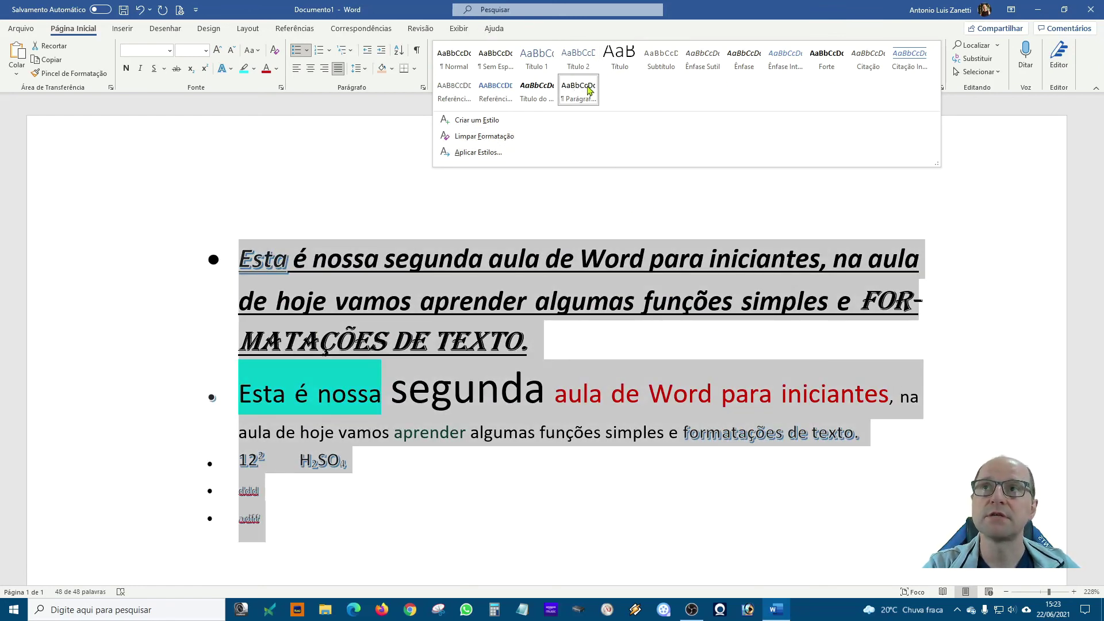
pyautogui.click(788, 240)
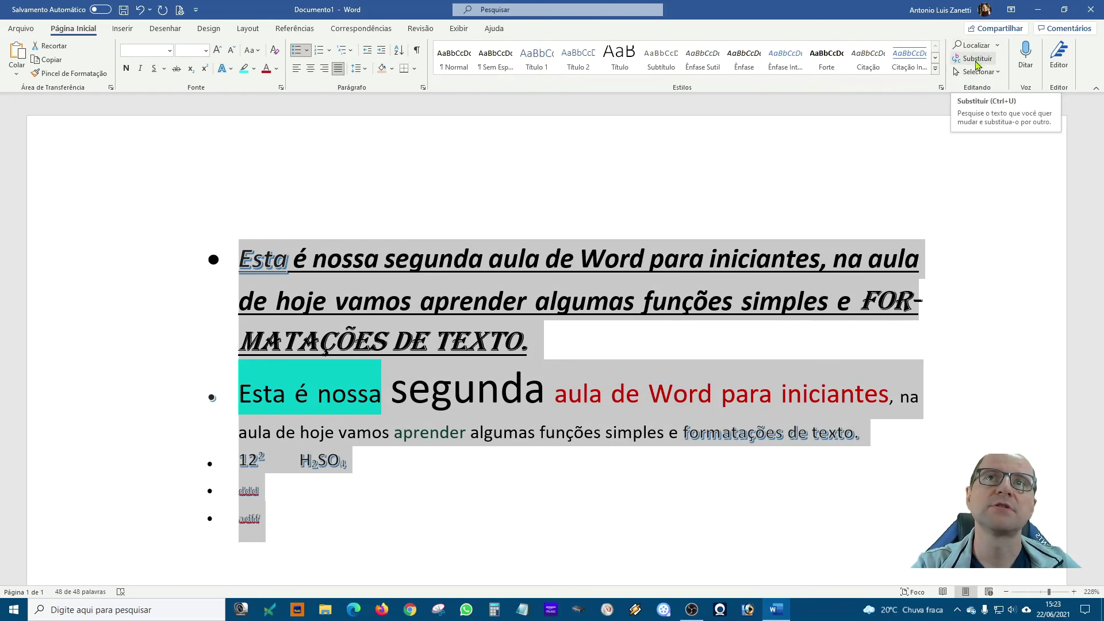
pyautogui.click(723, 214)
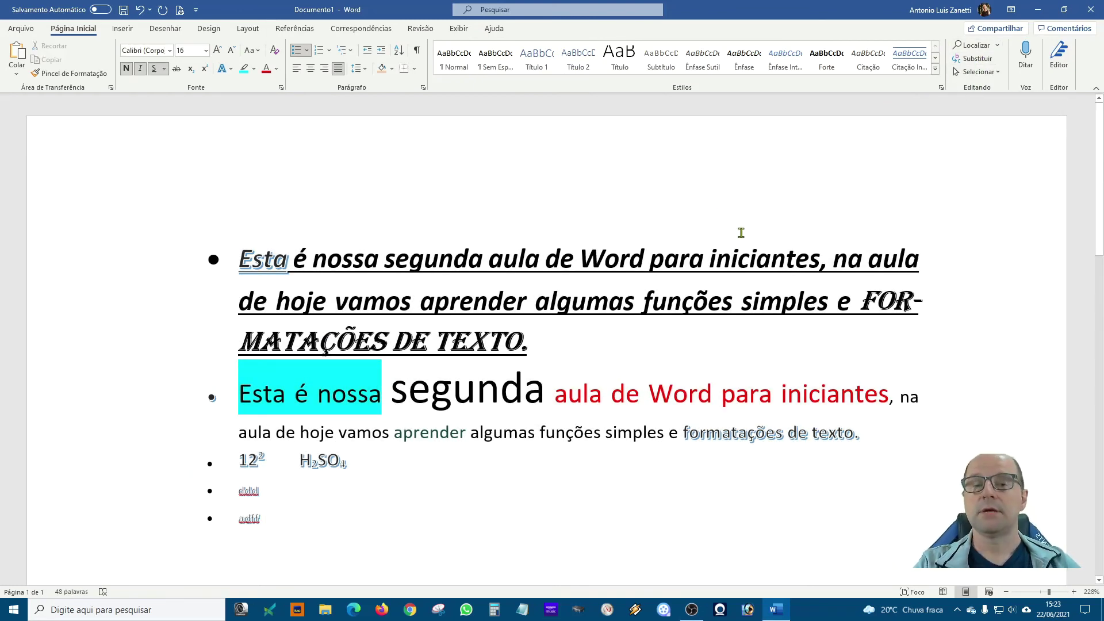
# Search the document for "iniciantes" and go to its occurrence in the second bullet
pyautogui.click(796, 217)
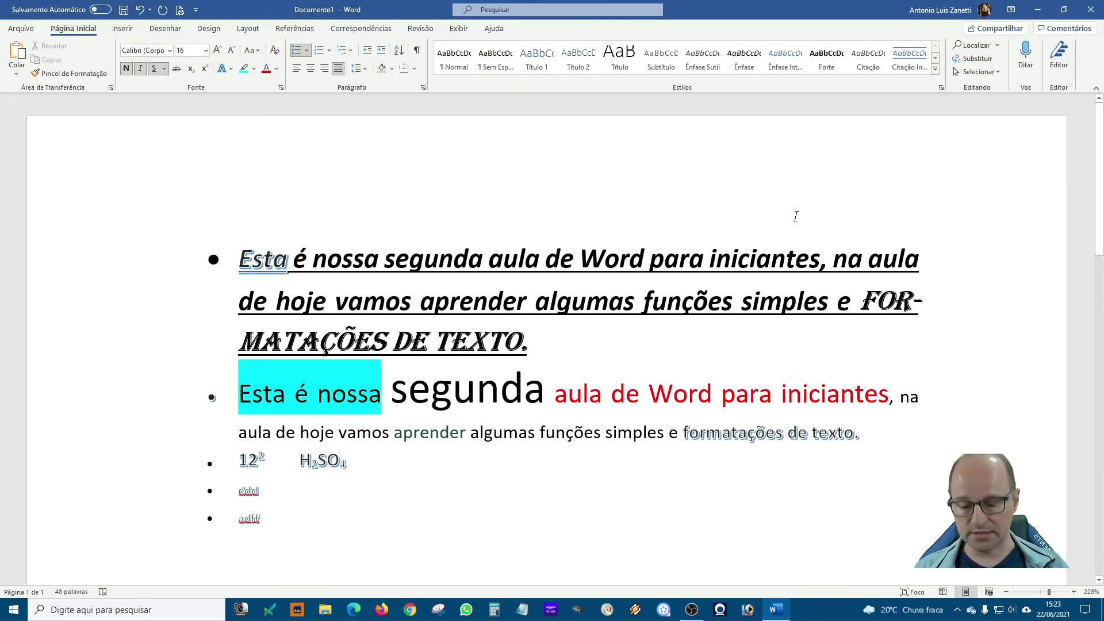
pyautogui.hotkey('ctrl', 'l')
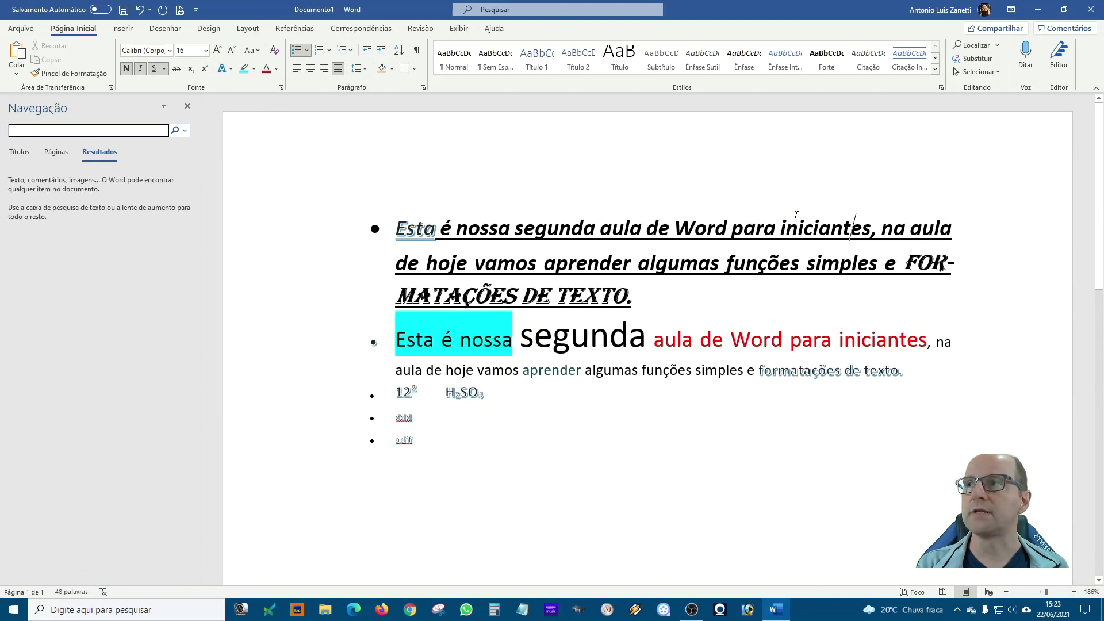
pyautogui.write('iniciantes')
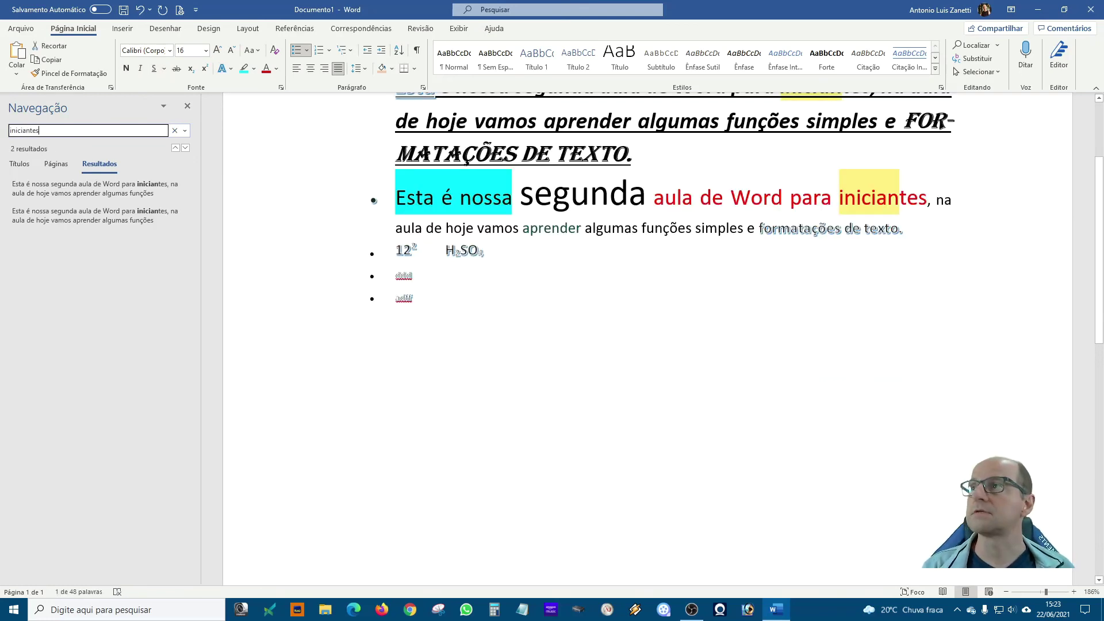
pyautogui.click(185, 148)
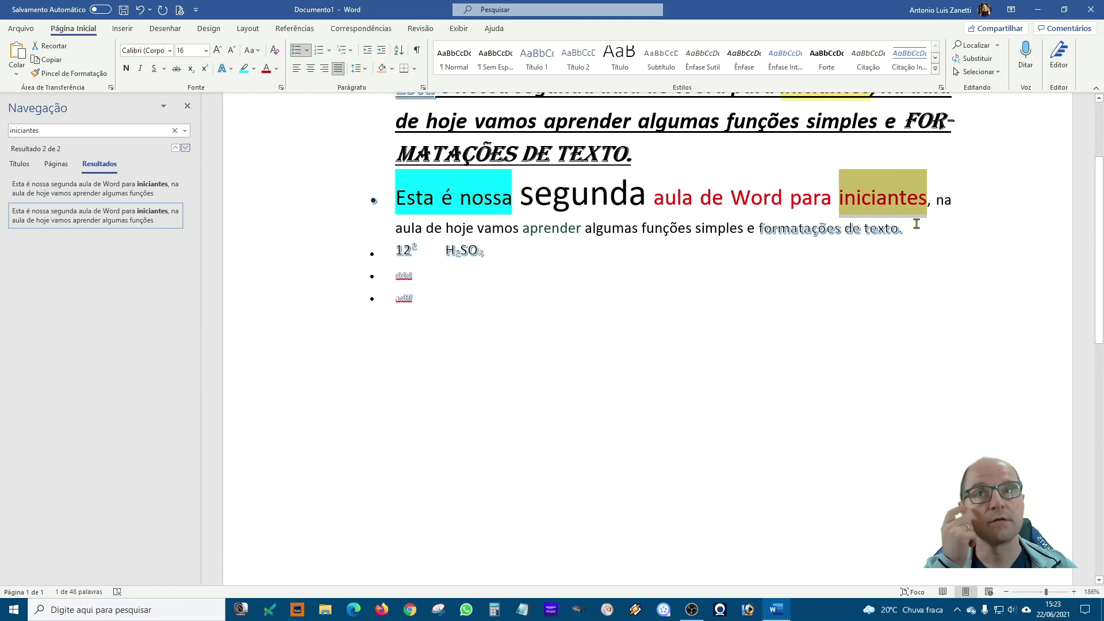
# Open Find and Replace with its replacement options showing, placed clear of most of the text, and close the Navigation pane
pyautogui.scroll(2, 852, 198)
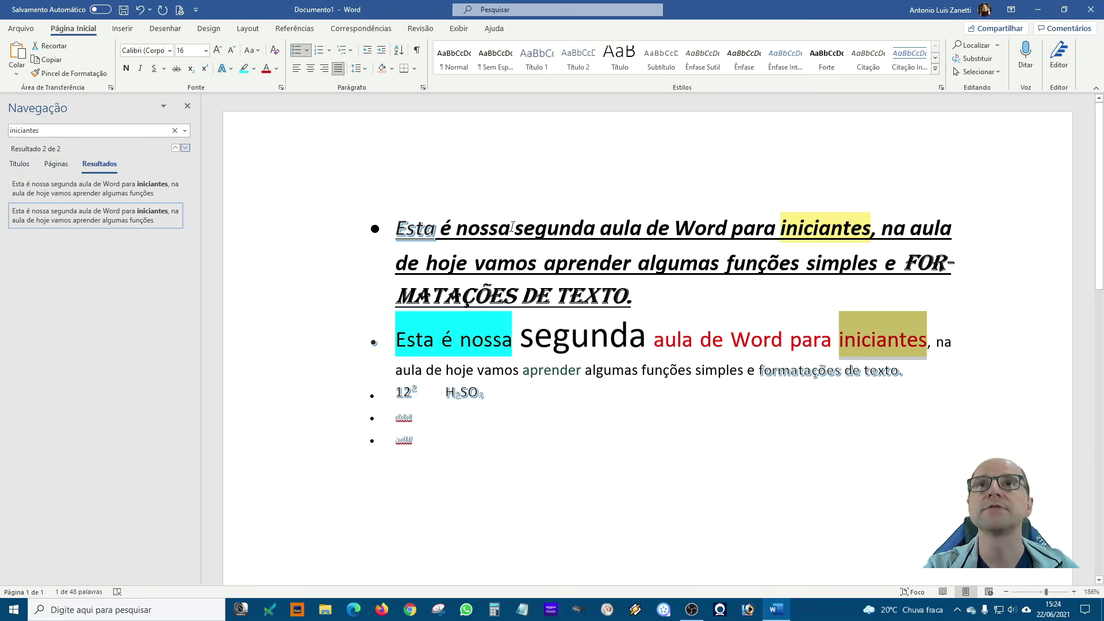
pyautogui.click(976, 58)
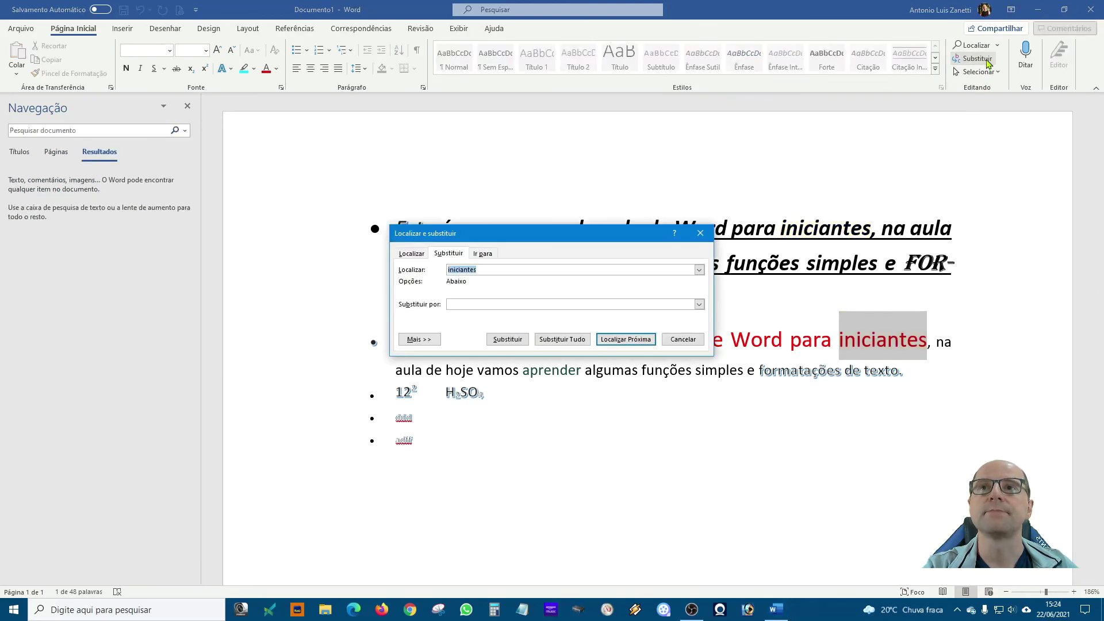
pyautogui.click(187, 108)
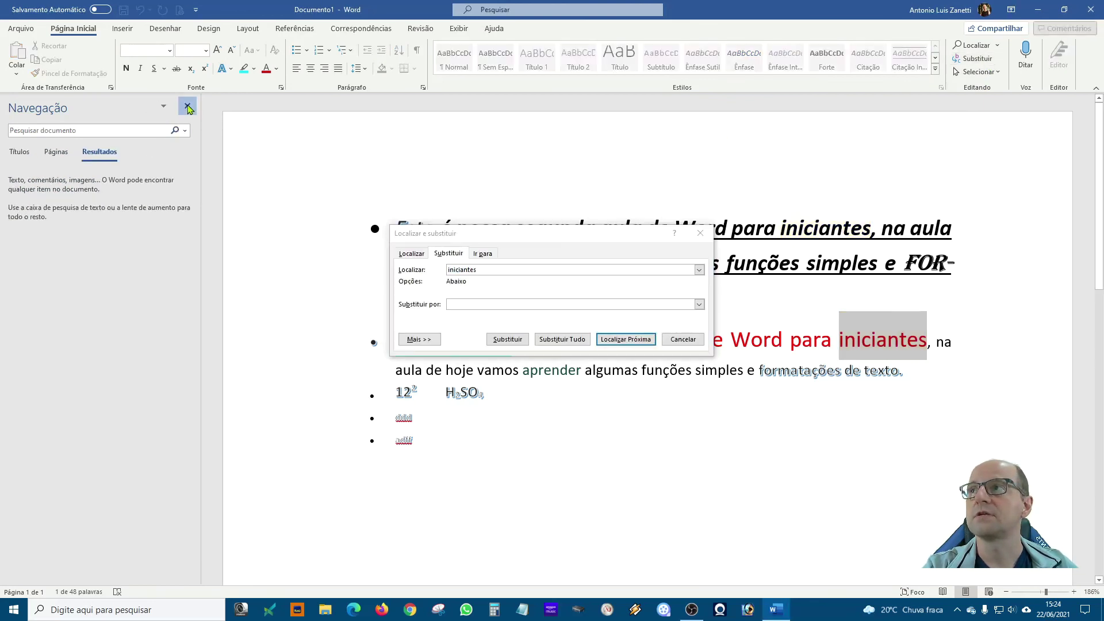
pyautogui.moveTo(546, 237); pyautogui.dragTo(188, 141)
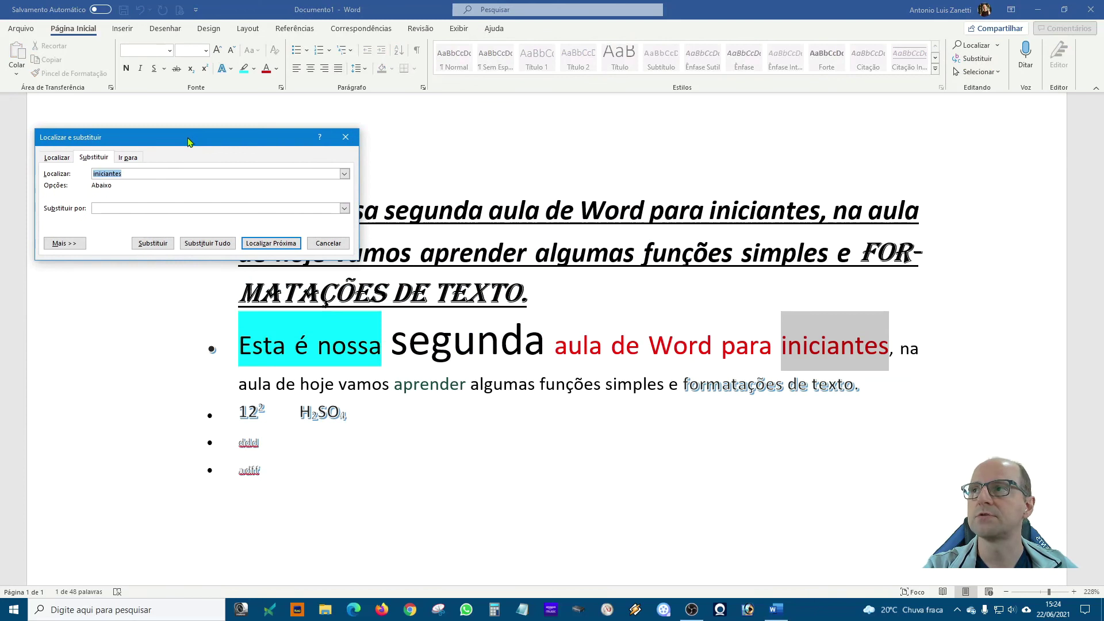
pyautogui.click(56, 159)
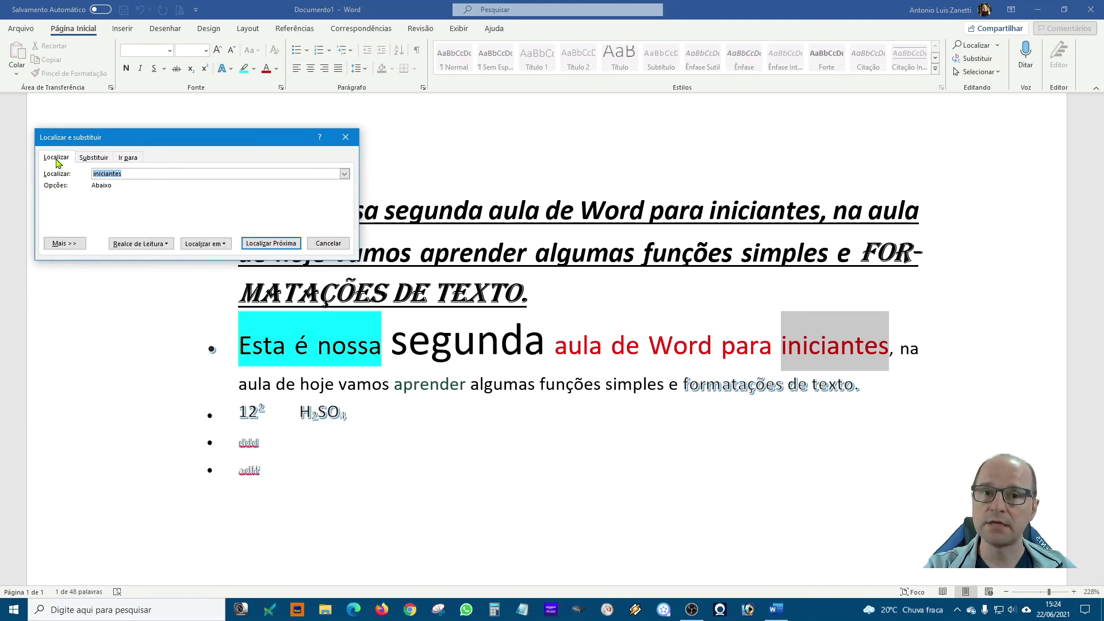
pyautogui.click(94, 159)
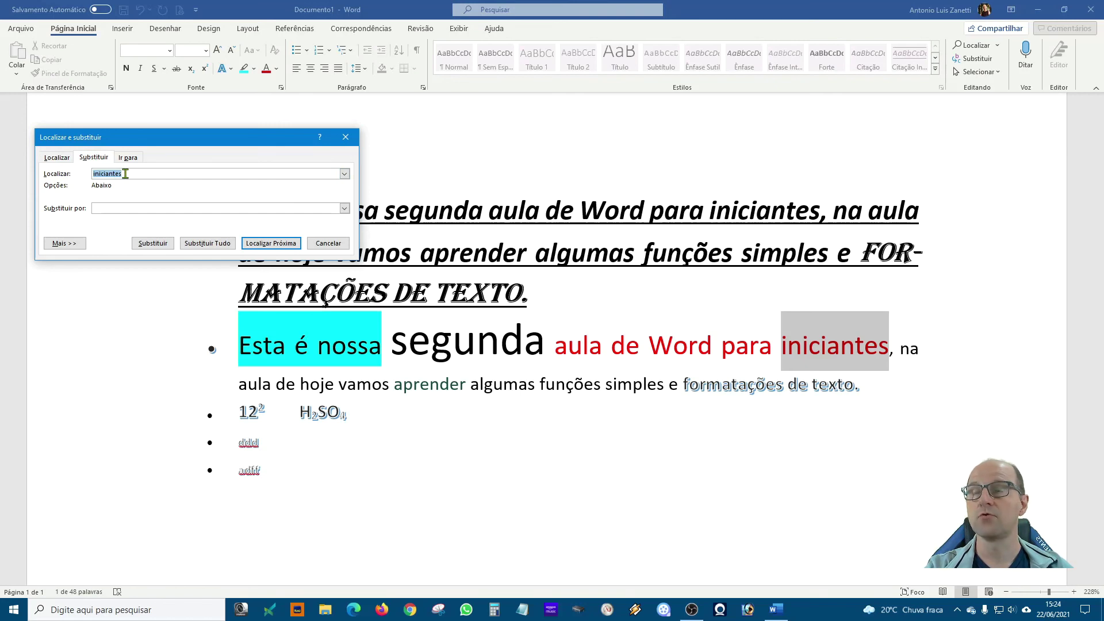
# Replace every occurrence of "iniciantes" with "principiantes" throughout the document and close Find and Replace
pyautogui.click(104, 208)
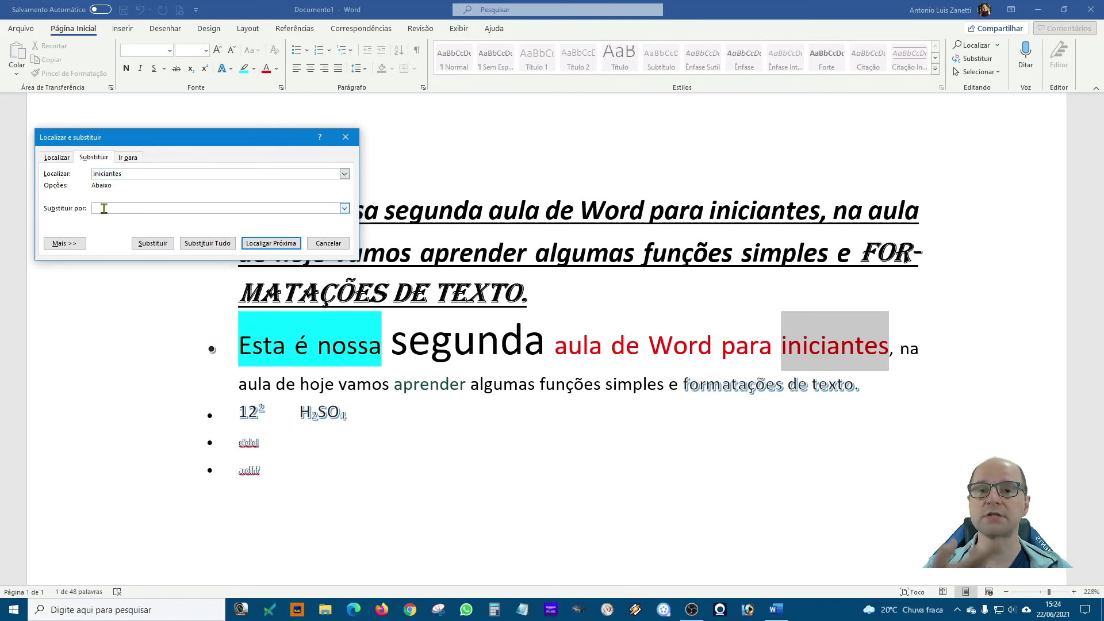
pyautogui.write('prin')
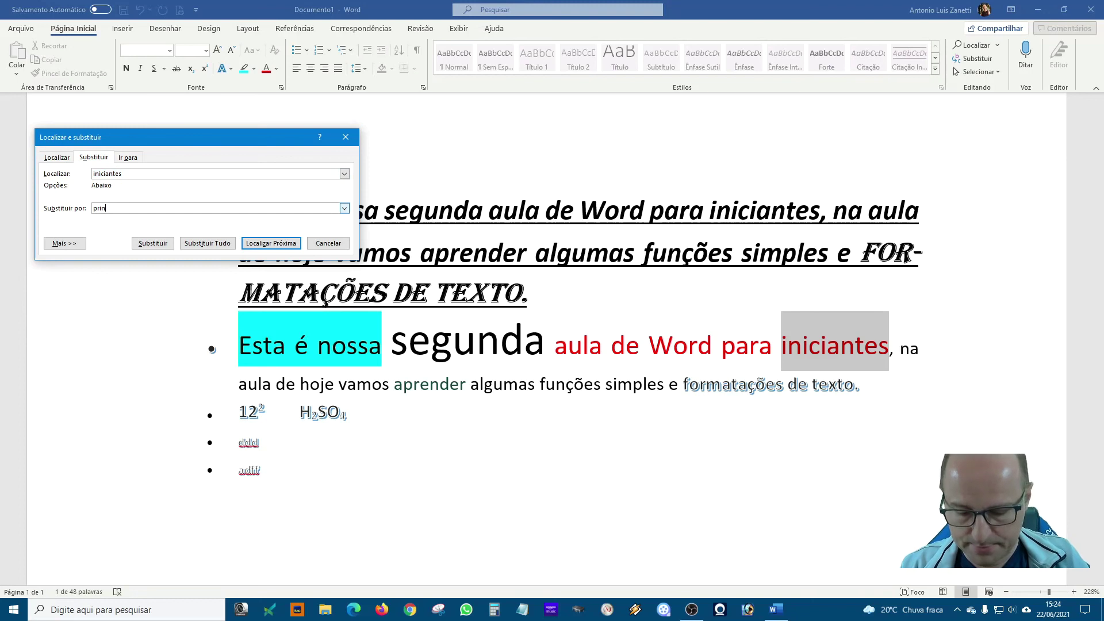
pyautogui.write('cipiantes')
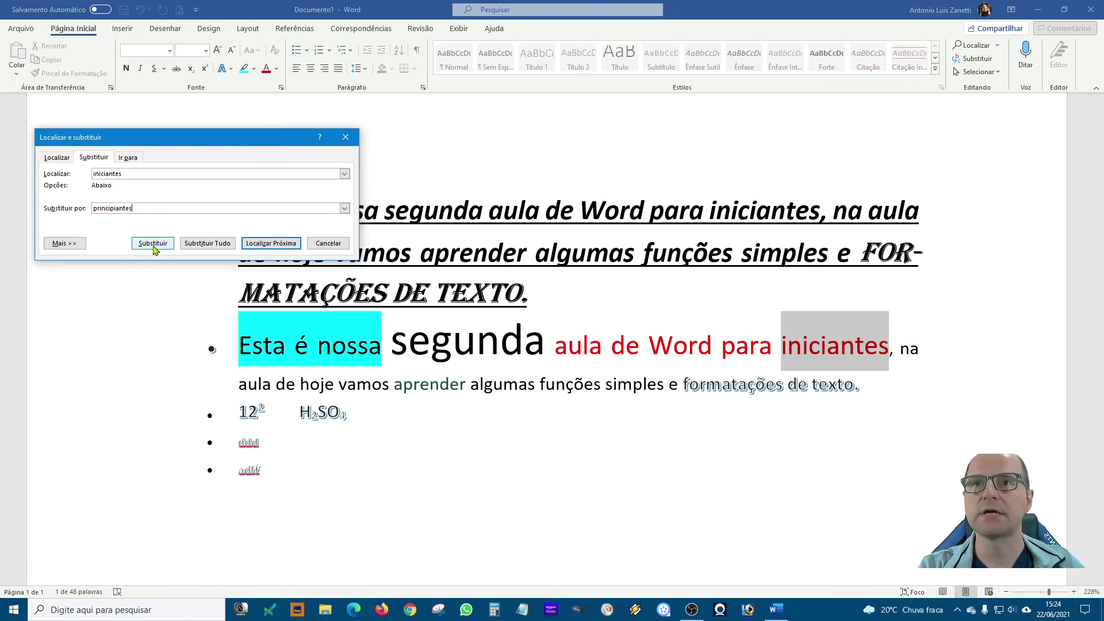
pyautogui.click(201, 245)
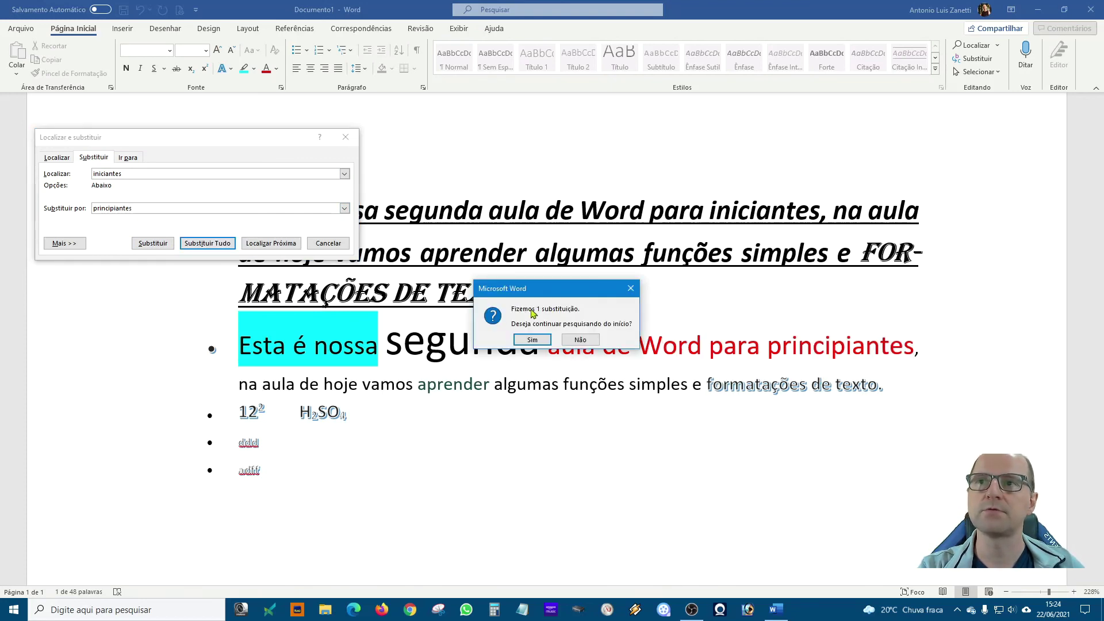
pyautogui.click(532, 341)
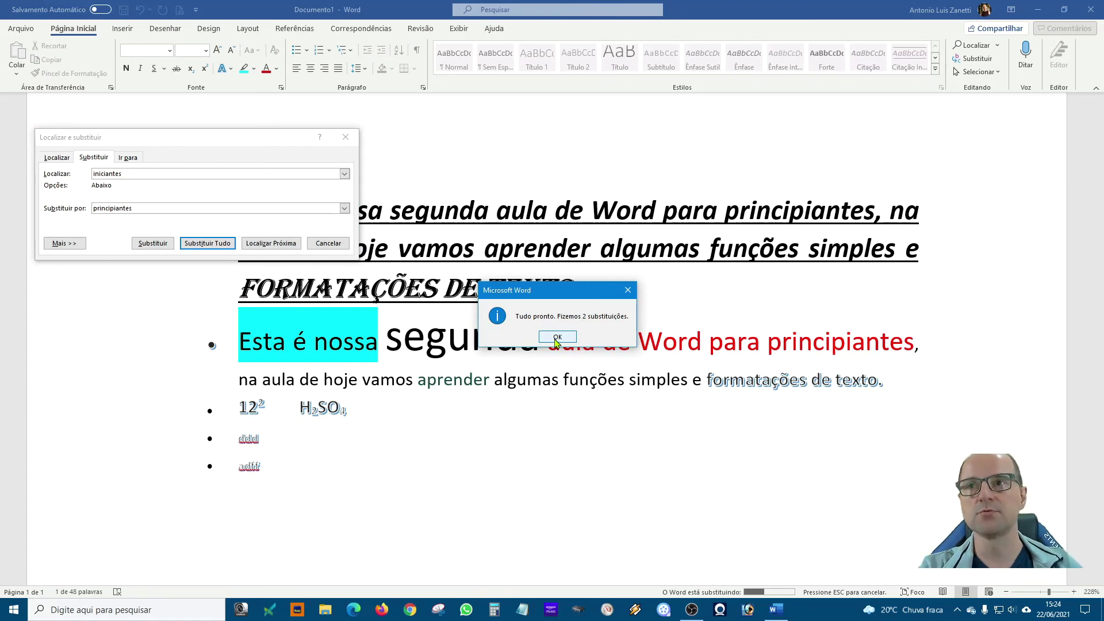
pyautogui.click(556, 337)
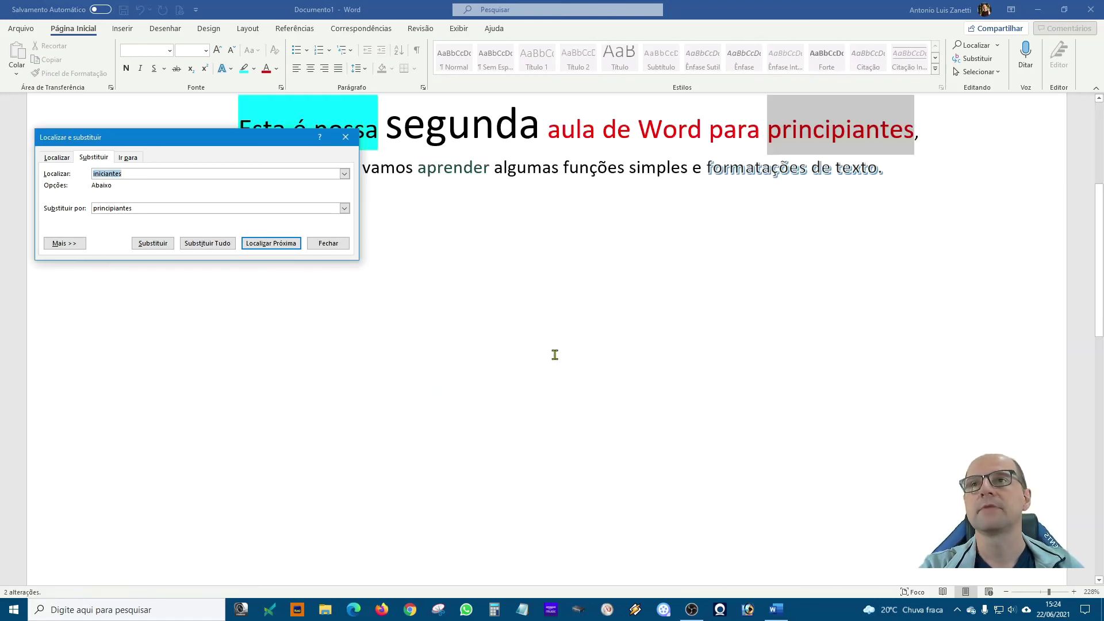
pyautogui.click(325, 243)
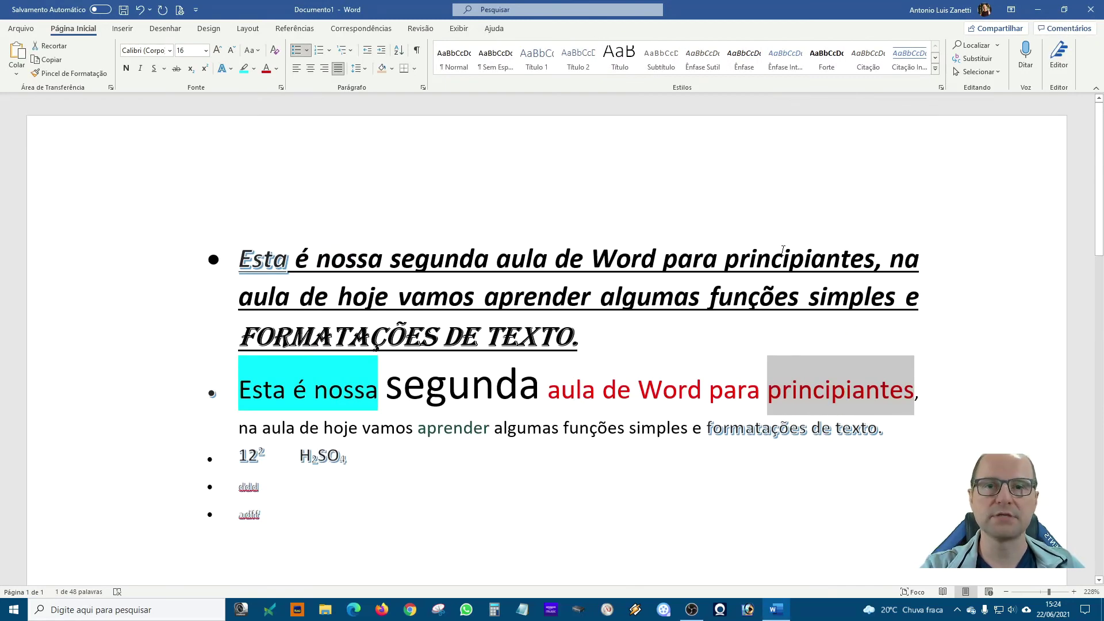
# Examine the available selection options, and try selecting the first bullet's text from "segunda" to "simples e" before deselecting it
pyautogui.click(999, 74)
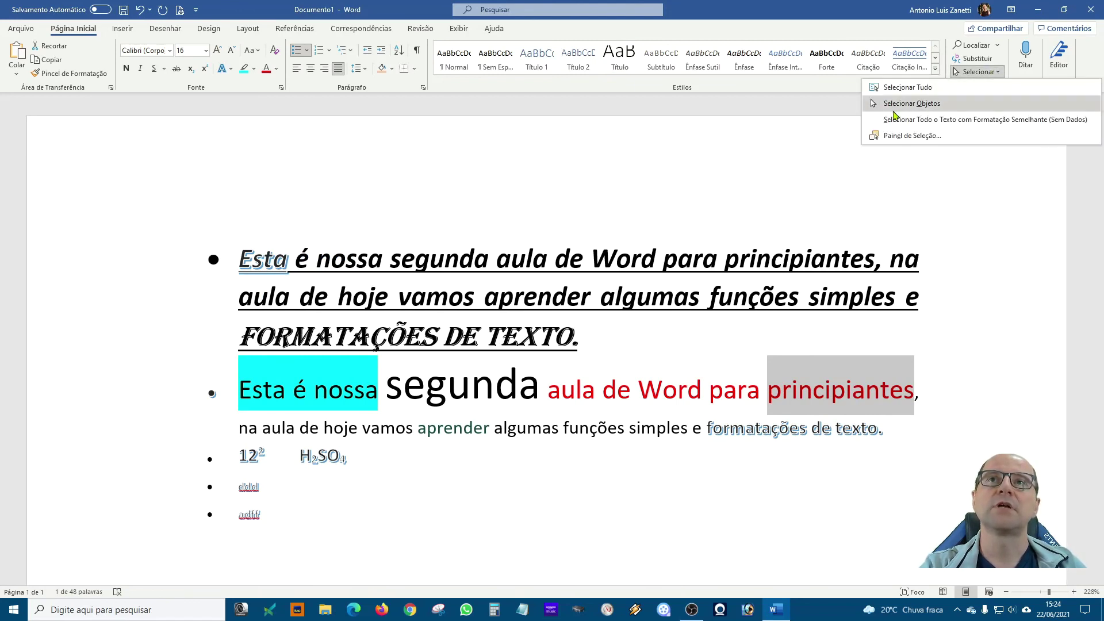
pyautogui.click(972, 221)
pyautogui.moveTo(922, 305); pyautogui.dragTo(391, 262)
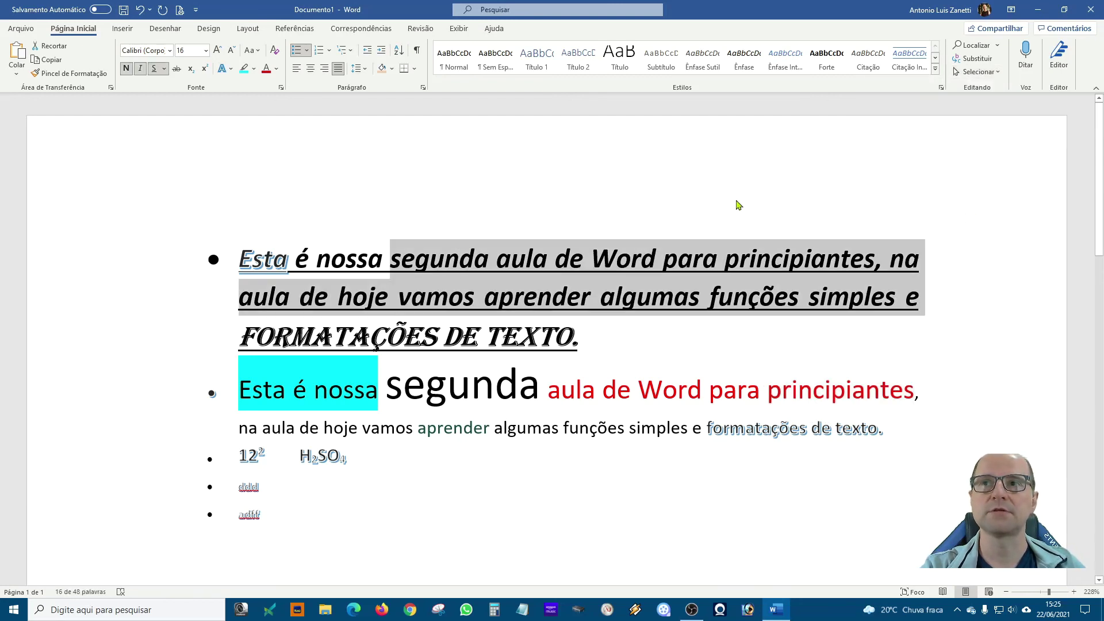
pyautogui.click(742, 259)
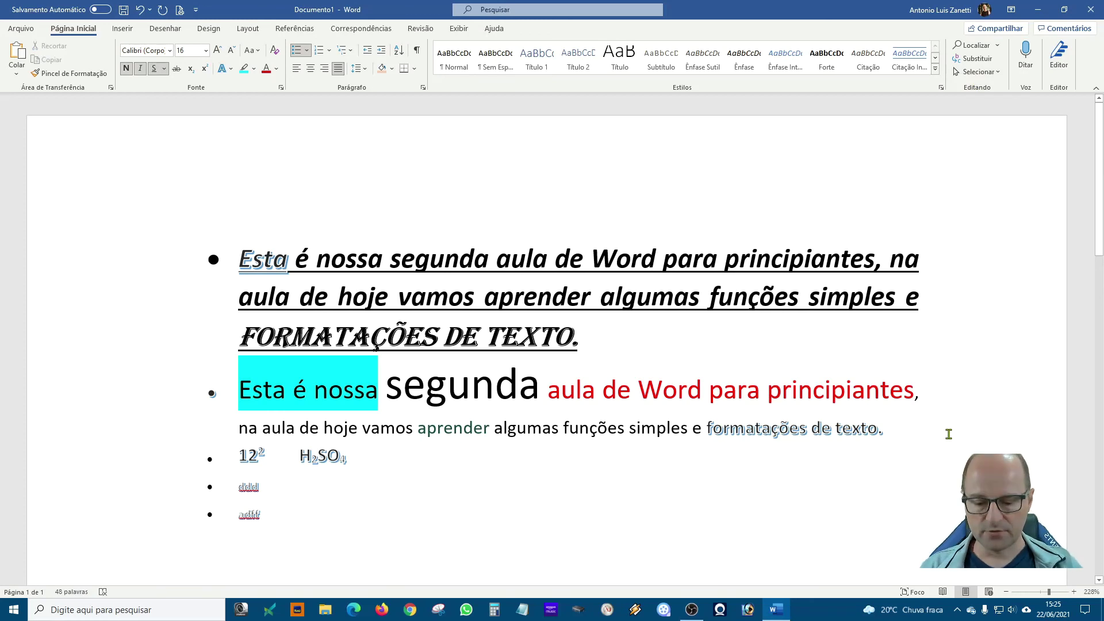
# Select the entire document, set its font to Calibri (Corpo) at size 20, and deselect the text
pyautogui.hotkey('ctrl', 'a')
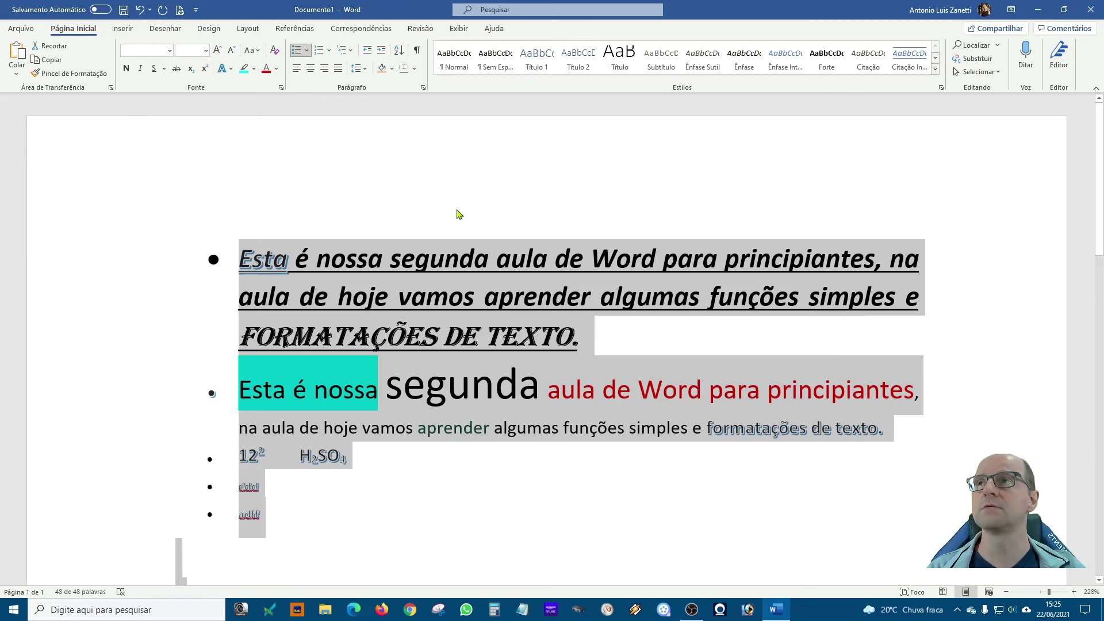
pyautogui.click(170, 51)
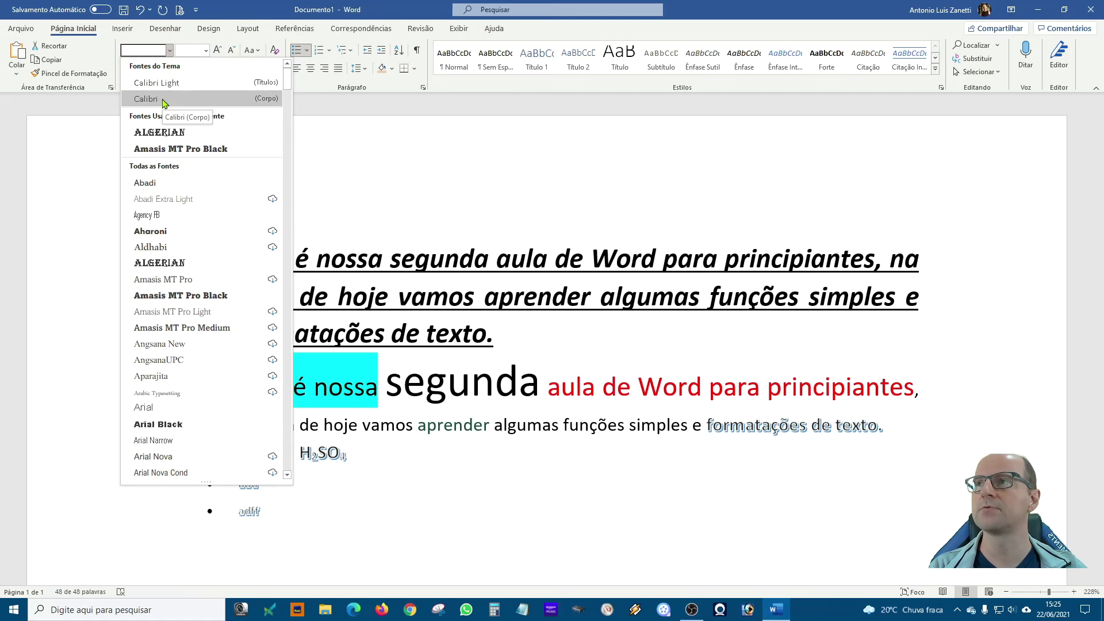
pyautogui.click(162, 101)
pyautogui.click(206, 51)
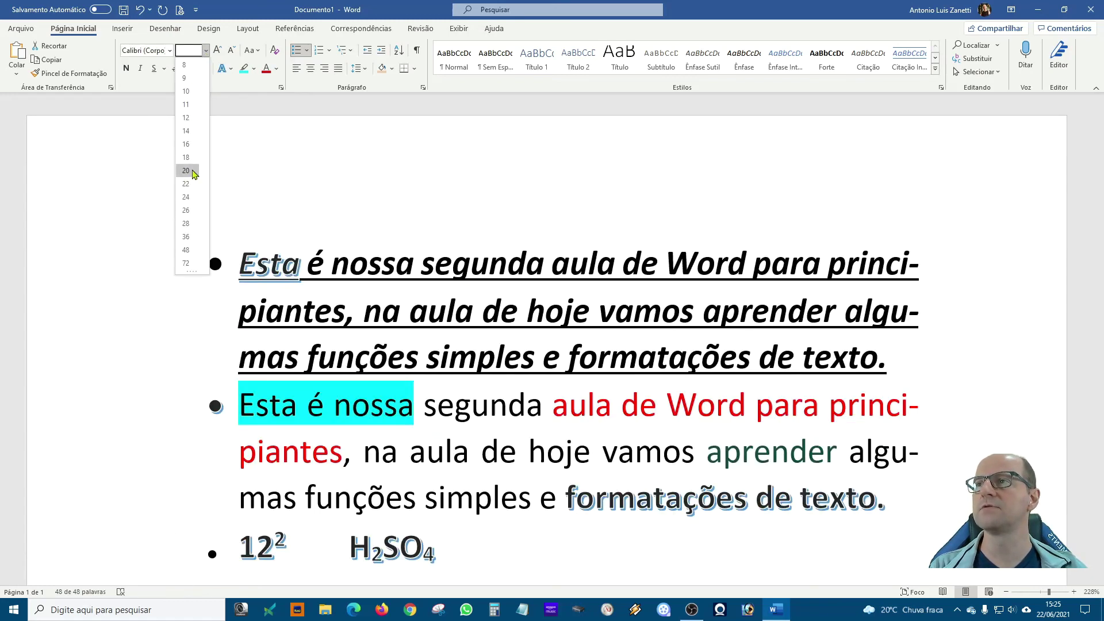
pyautogui.click(187, 171)
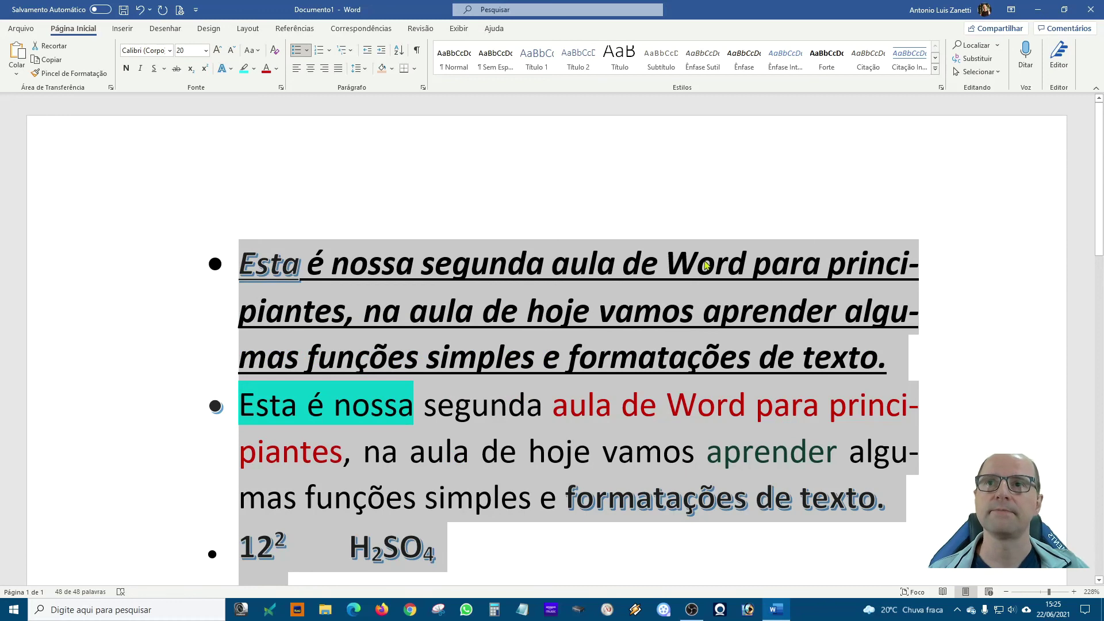
pyautogui.click(711, 229)
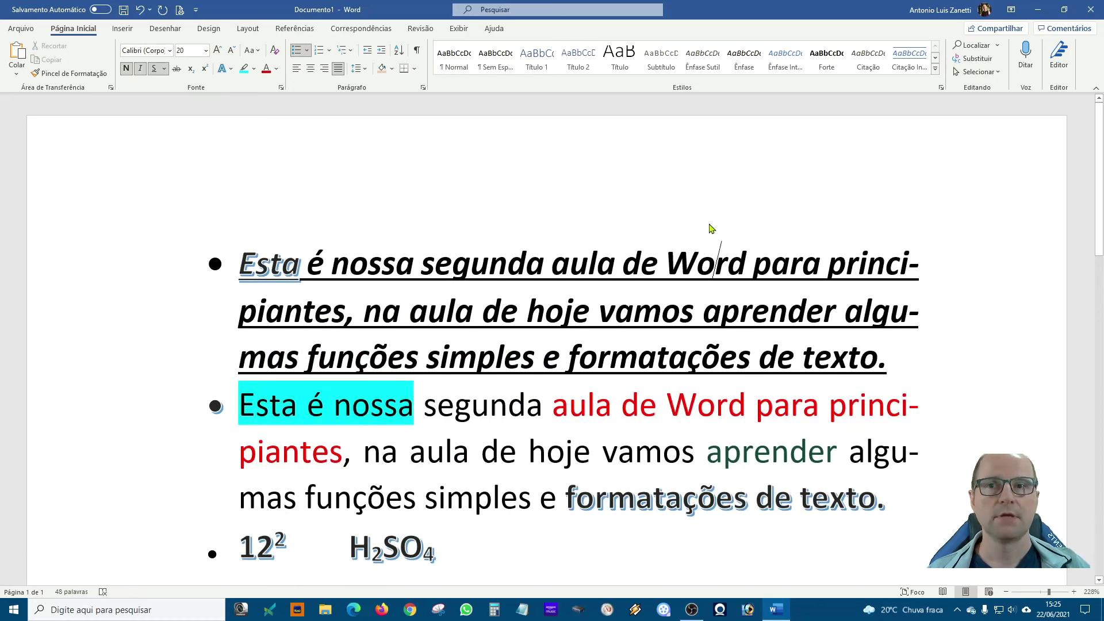